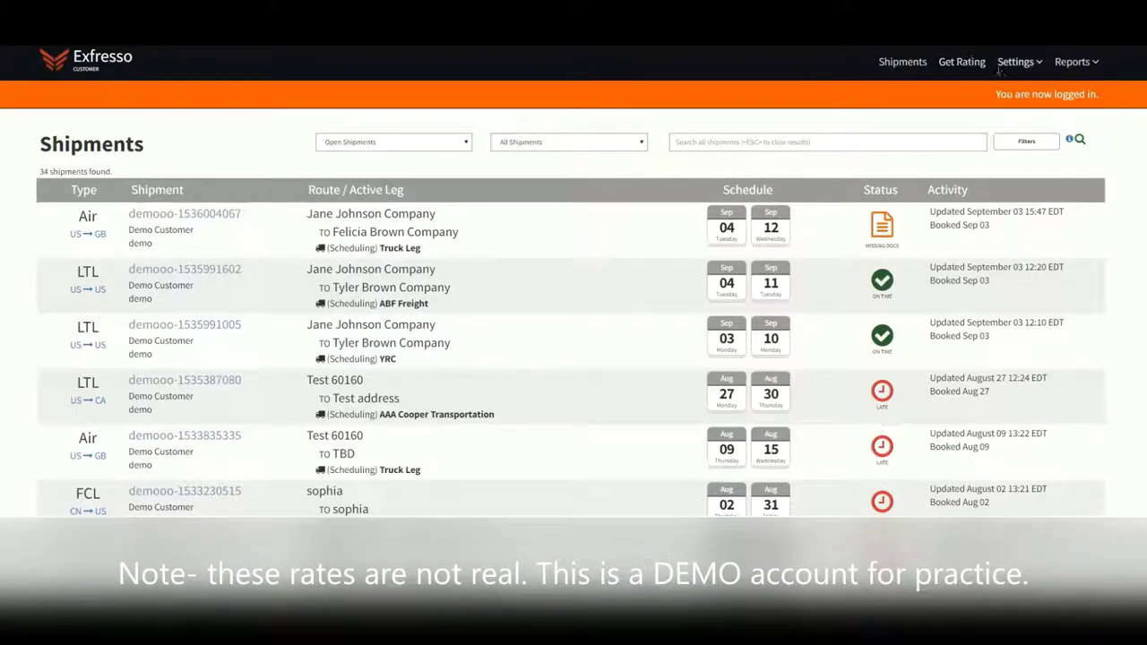
Open Get Rating to begin a new shipment quote
{"action": "left_click", "coordinate": [972, 62]}
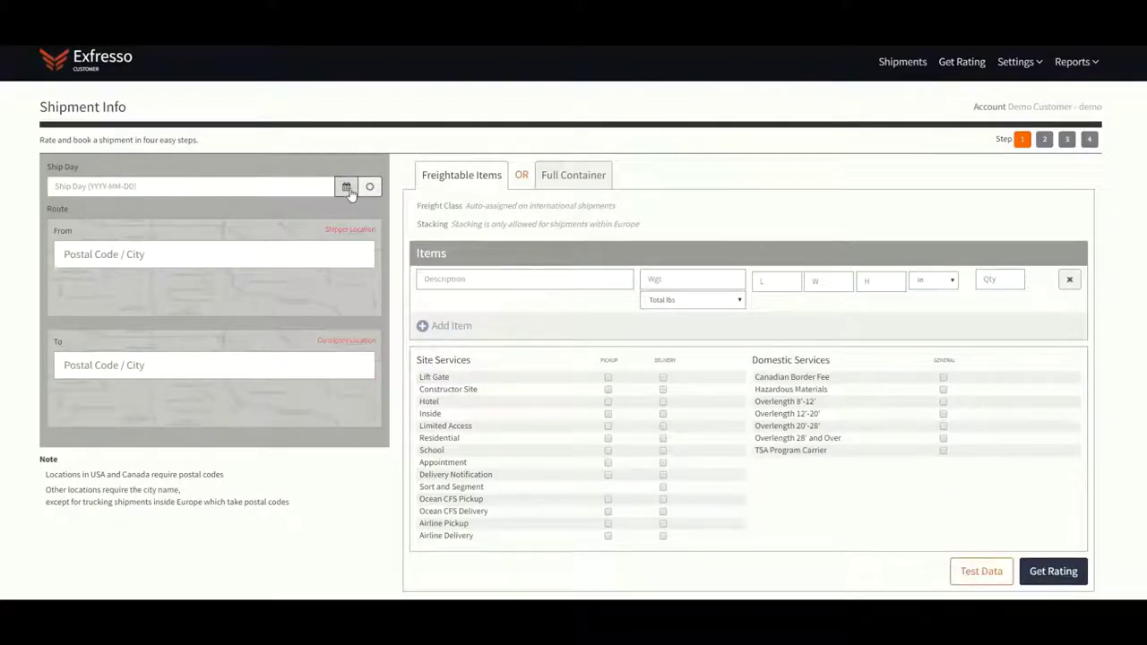
Set the ship day to September 4, 2018 and the origin to Dallas, TX 75201
{"action": "left_click", "coordinate": [346, 186]}
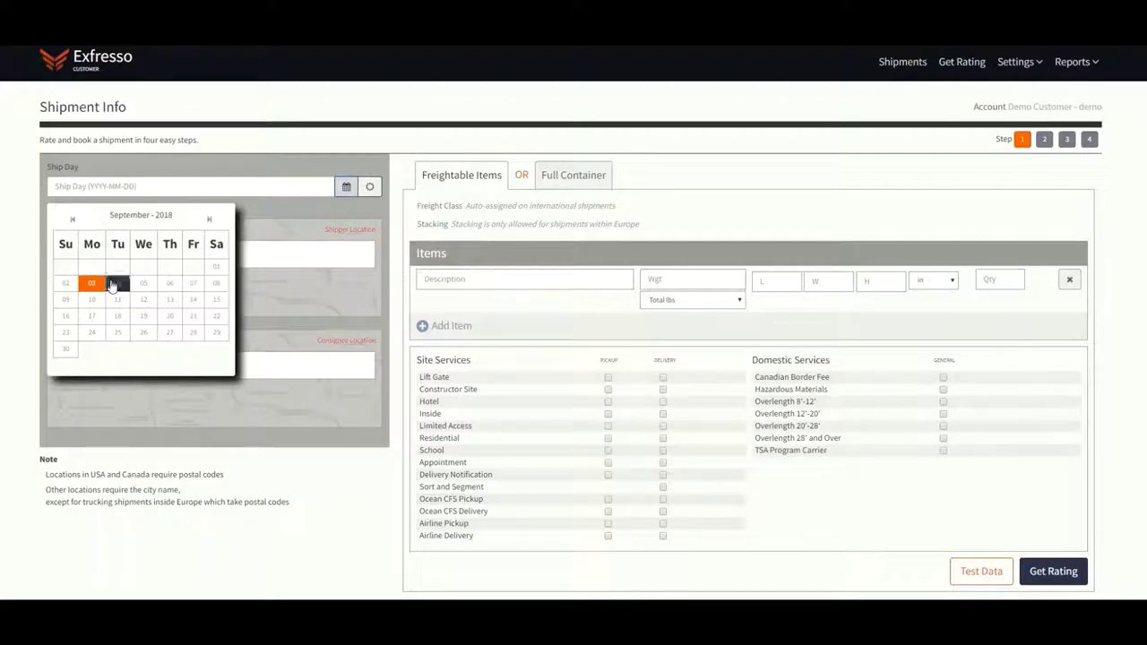
{"action": "left_click", "coordinate": [113, 285]}
{"action": "left_click", "coordinate": [113, 260]}
{"action": "type", "text": "75201"}
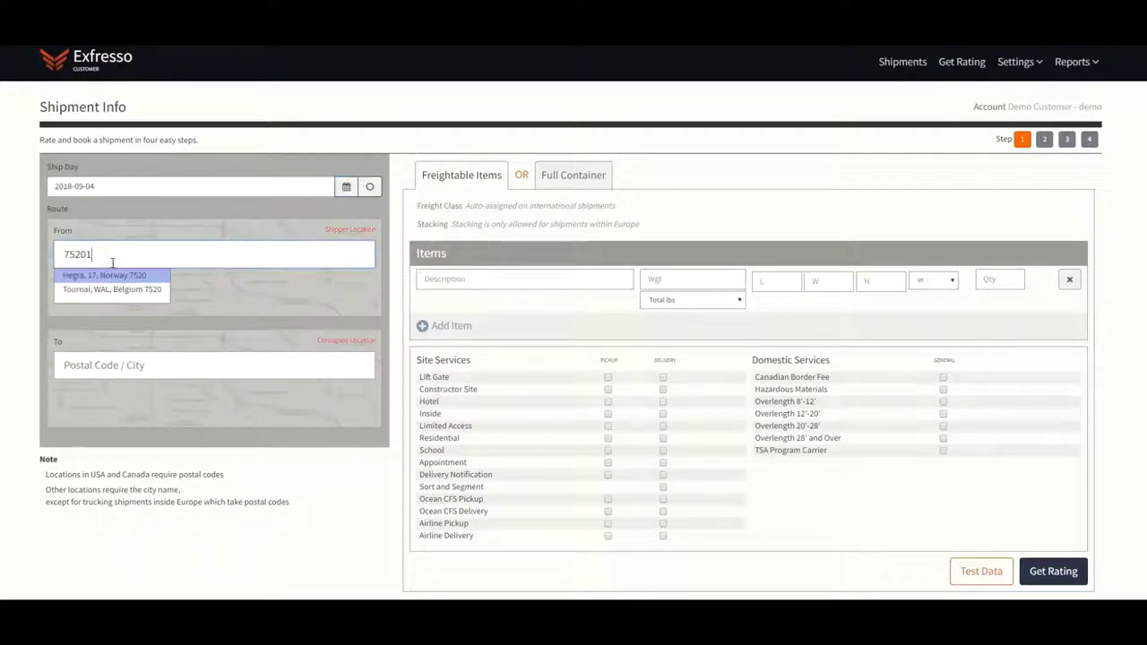
{"action": "left_click", "coordinate": [107, 320]}
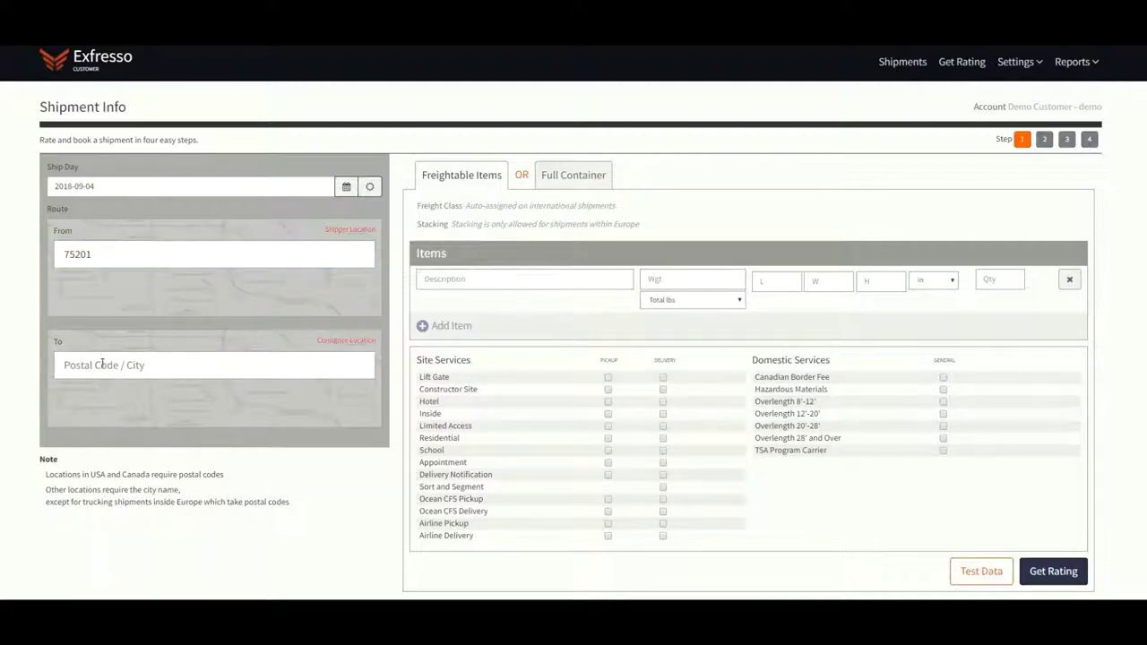
{"action": "left_click", "coordinate": [98, 251]}
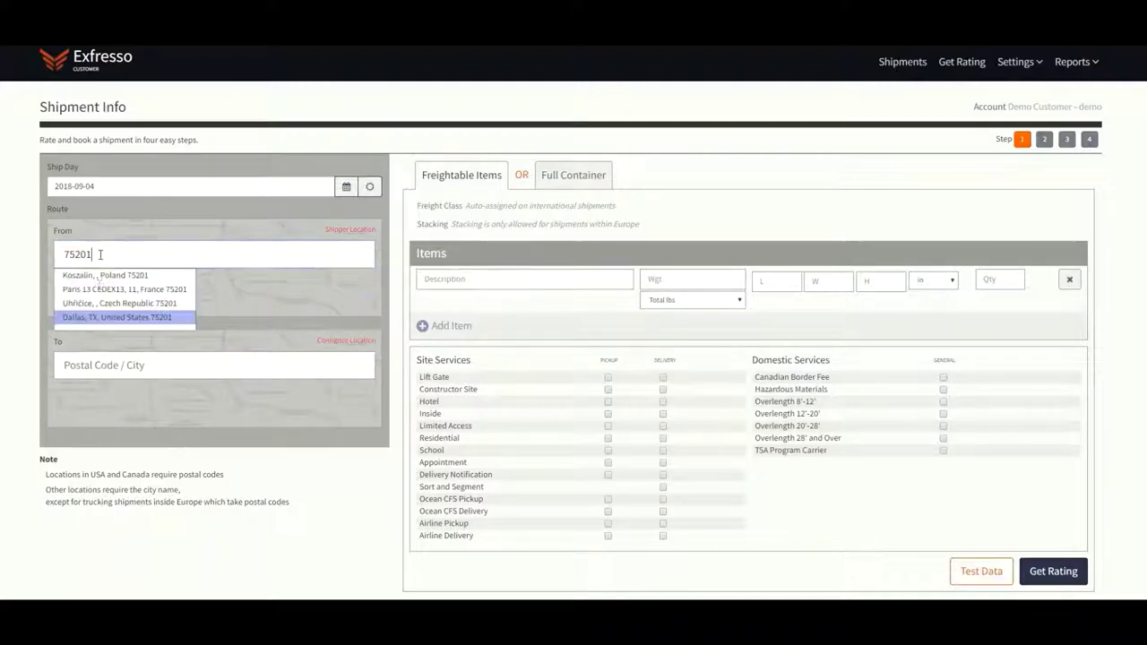
{"action": "left_click", "coordinate": [102, 316]}
Set the destination to Tokyo, Tokyo, Japan
{"action": "left_click", "coordinate": [108, 365]}
{"action": "type", "text": "tok"}
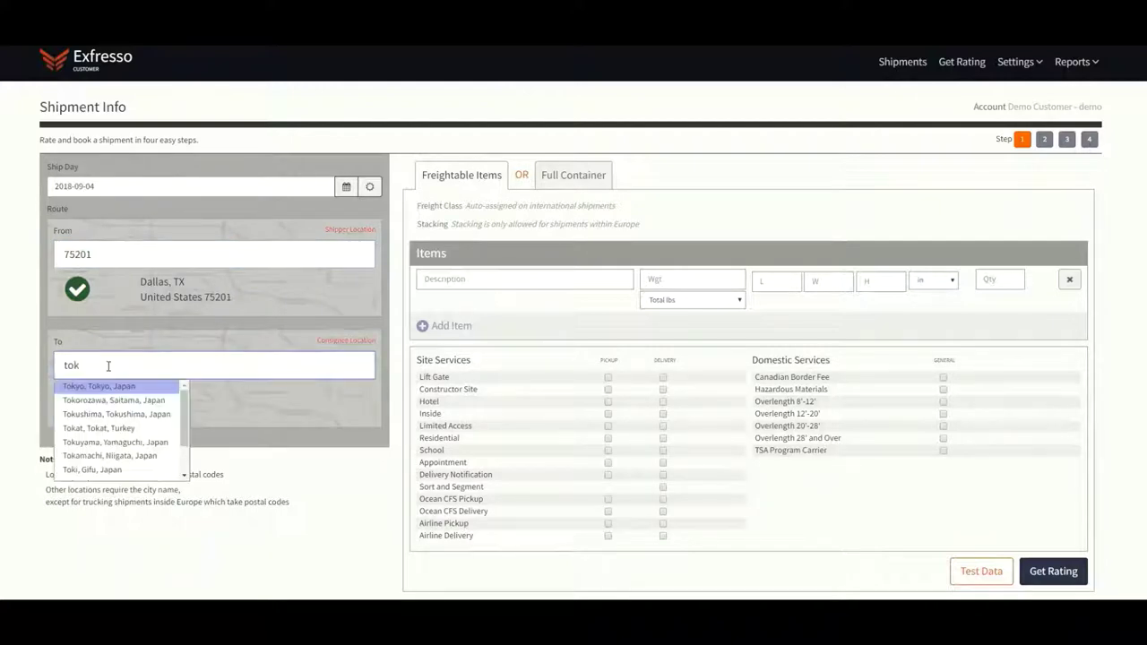
{"action": "left_click", "coordinate": [102, 385]}
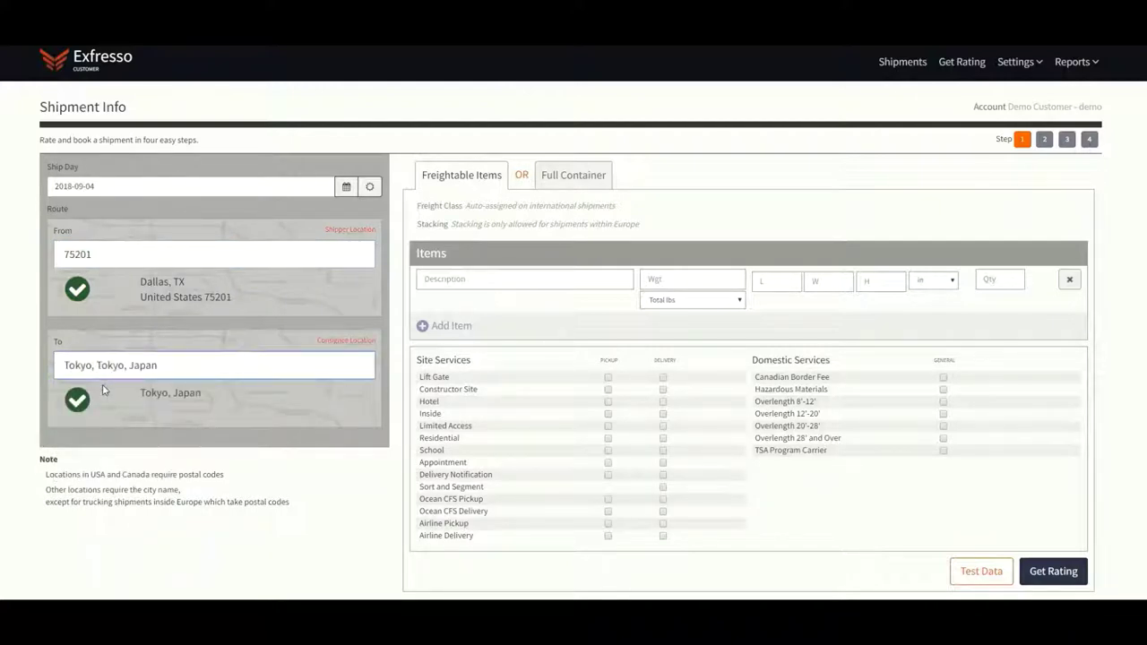
{"action": "left_click", "coordinate": [554, 285]}
Enter the plastic bottles item: 1000 total lbs, 48 × 48 × 48 in, quantity 4
{"action": "type", "text": "plastic bottles"}
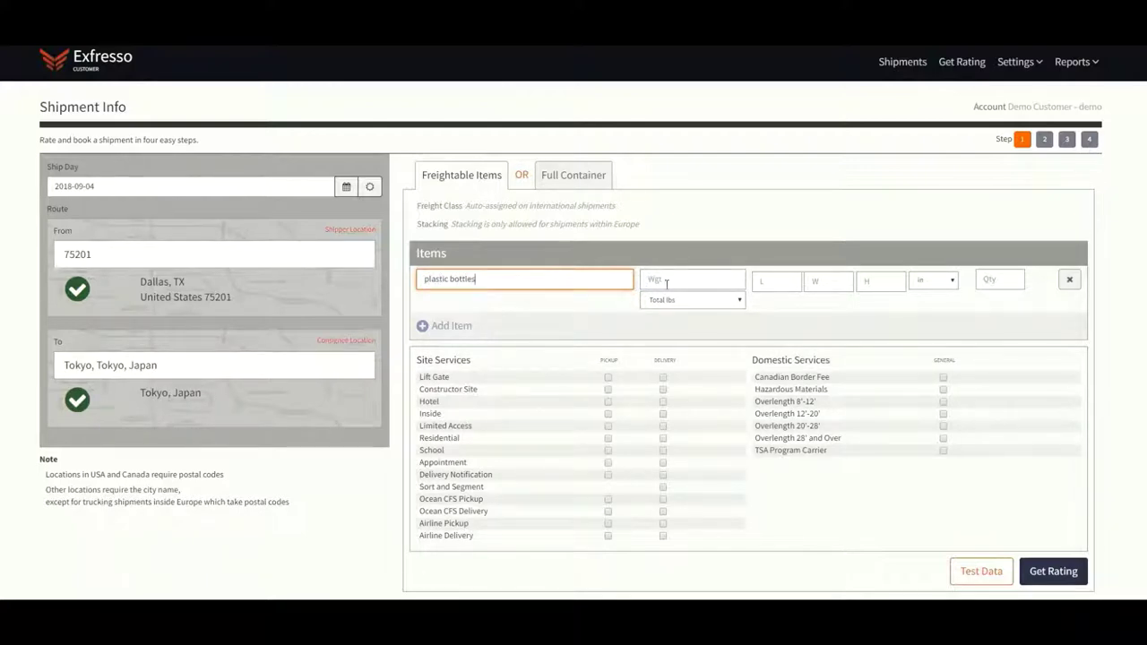
{"action": "left_click", "coordinate": [667, 279]}
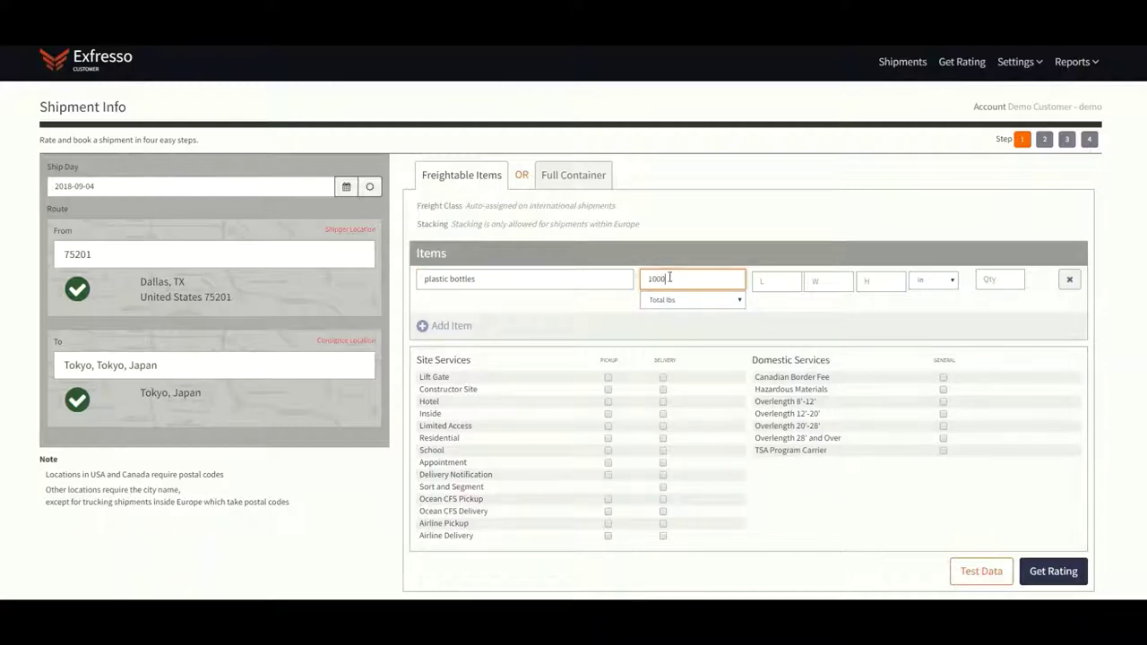
{"action": "left_click", "coordinate": [664, 309]}
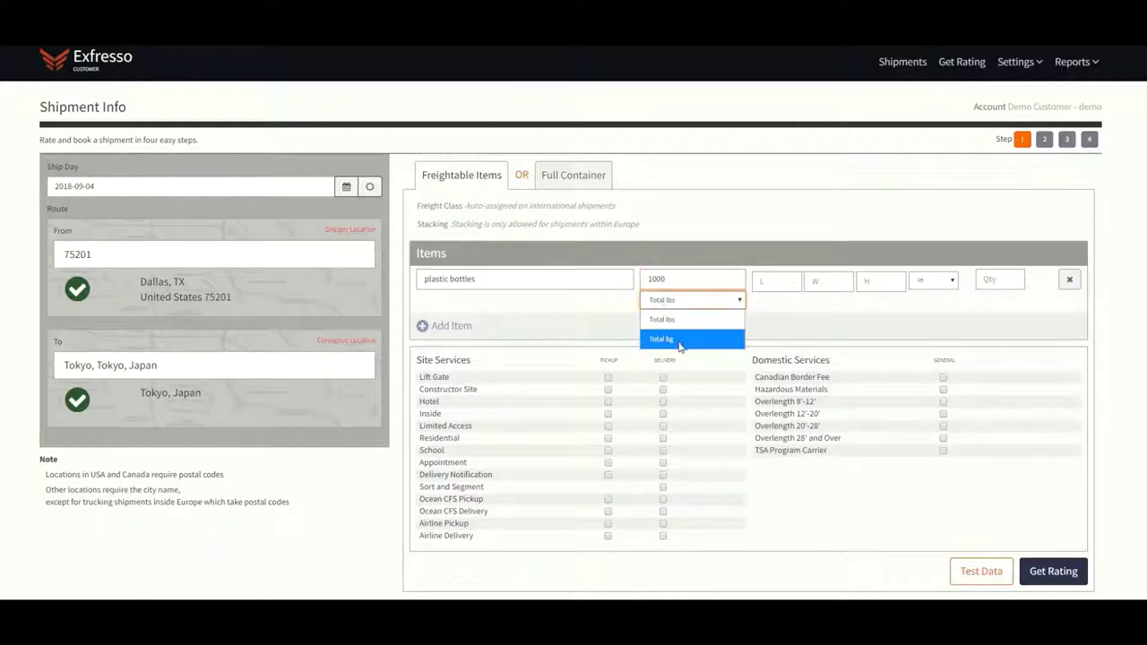
{"action": "left_click", "coordinate": [686, 320]}
{"action": "left_click", "coordinate": [762, 282]}
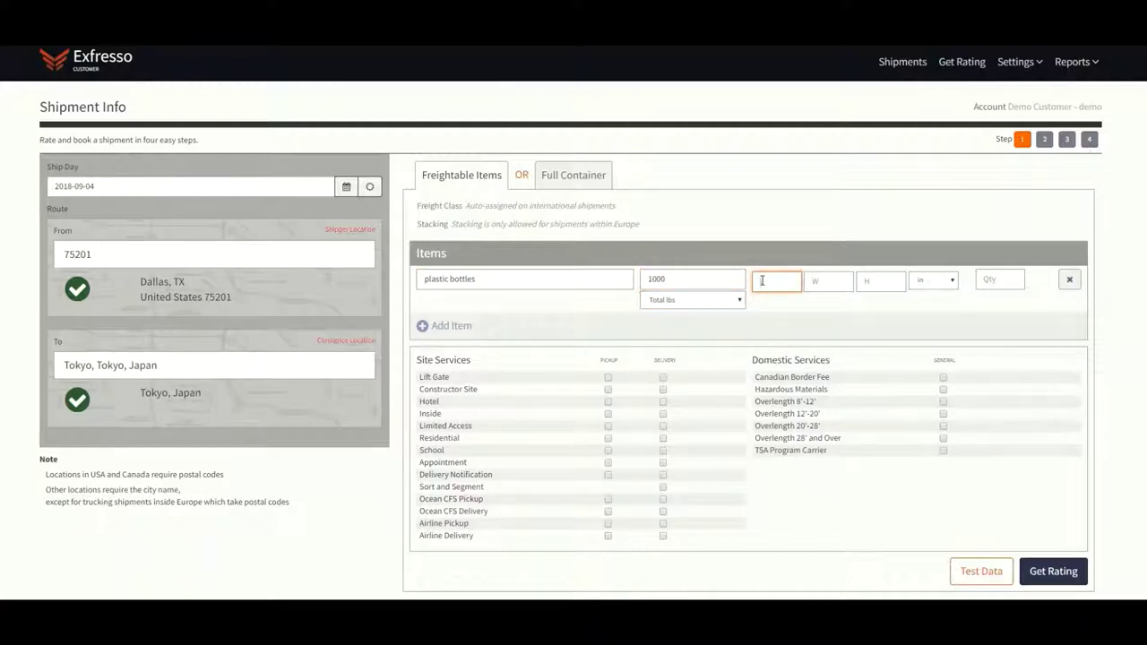
{"action": "key", "text": "Tab"}
{"action": "type", "text": "48"}
{"action": "key", "text": "Tab"}
{"action": "type", "text": "48"}
{"action": "key", "text": "Tab"}
{"action": "key", "text": "Tab"}
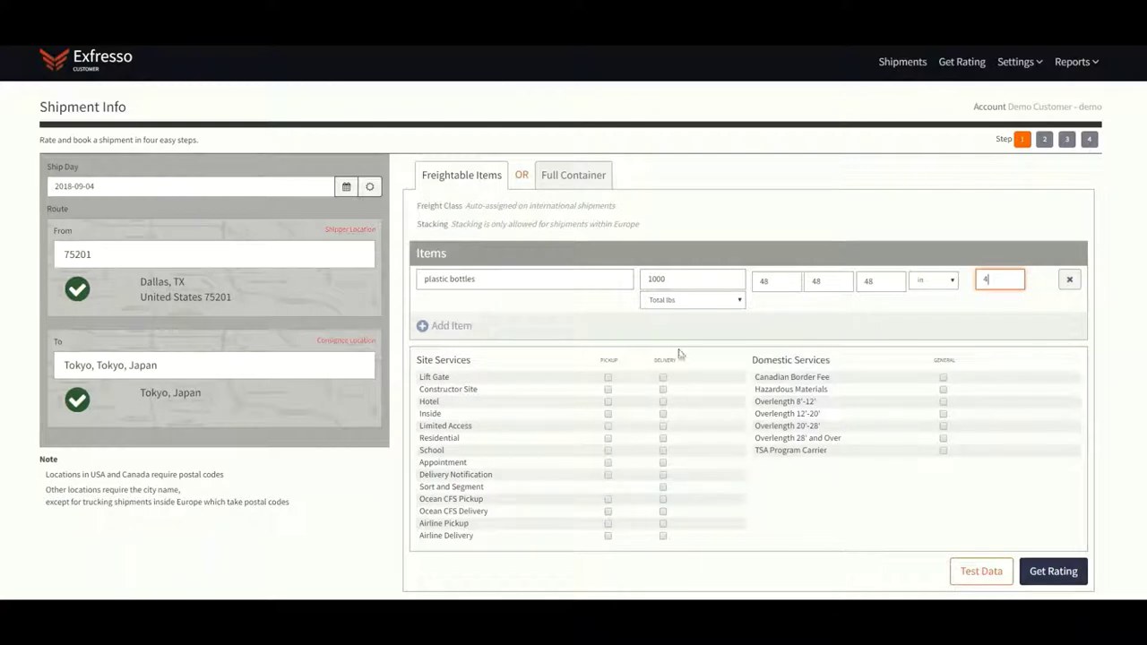
Request rate quotes, listing 14 Dallas-to-Tokyo routes with the cheapest at $939.94
{"action": "left_click", "coordinate": [1065, 573]}
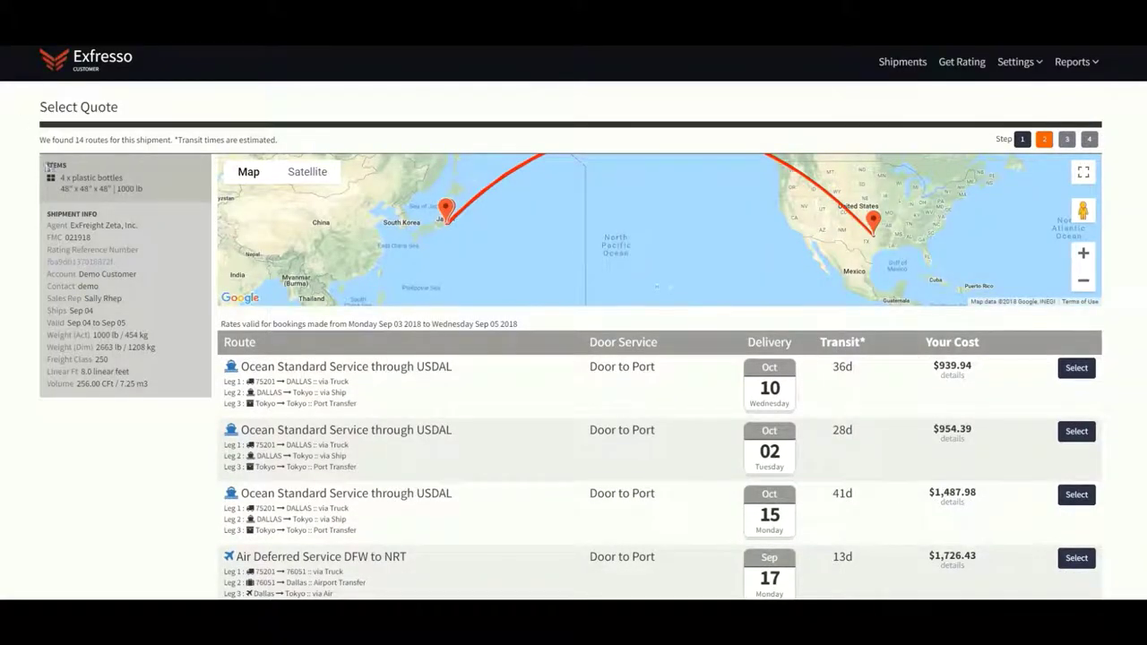
{"action": "left_click_drag", "start_coordinate": [48, 166], "coordinate": [171, 390]}
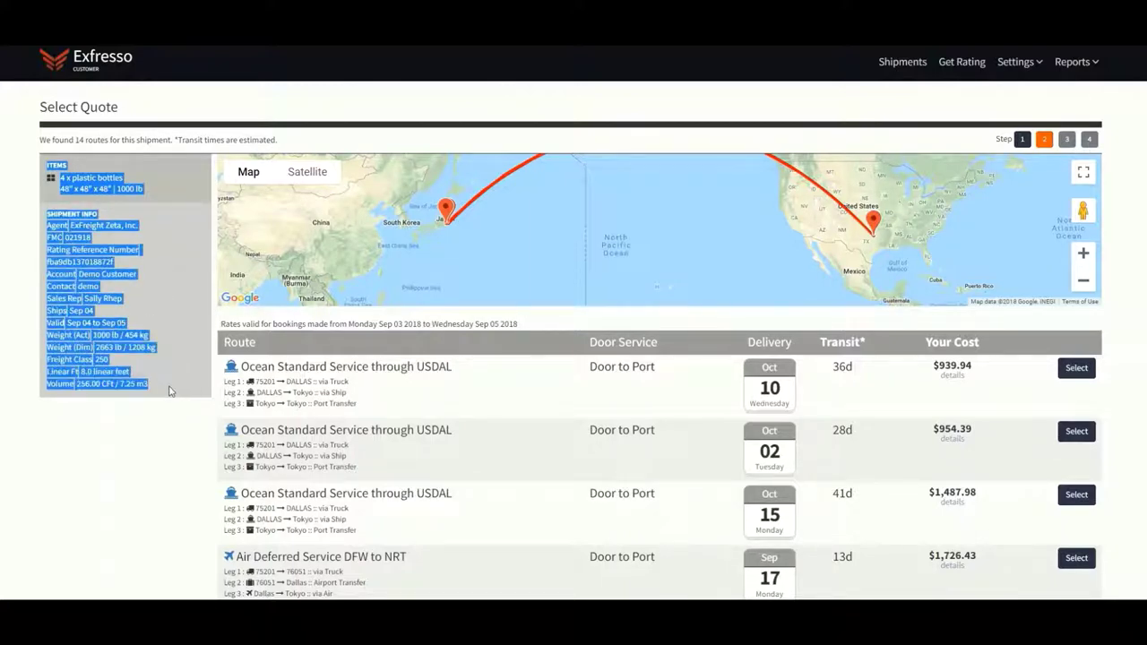
{"action": "left_click", "coordinate": [158, 463]}
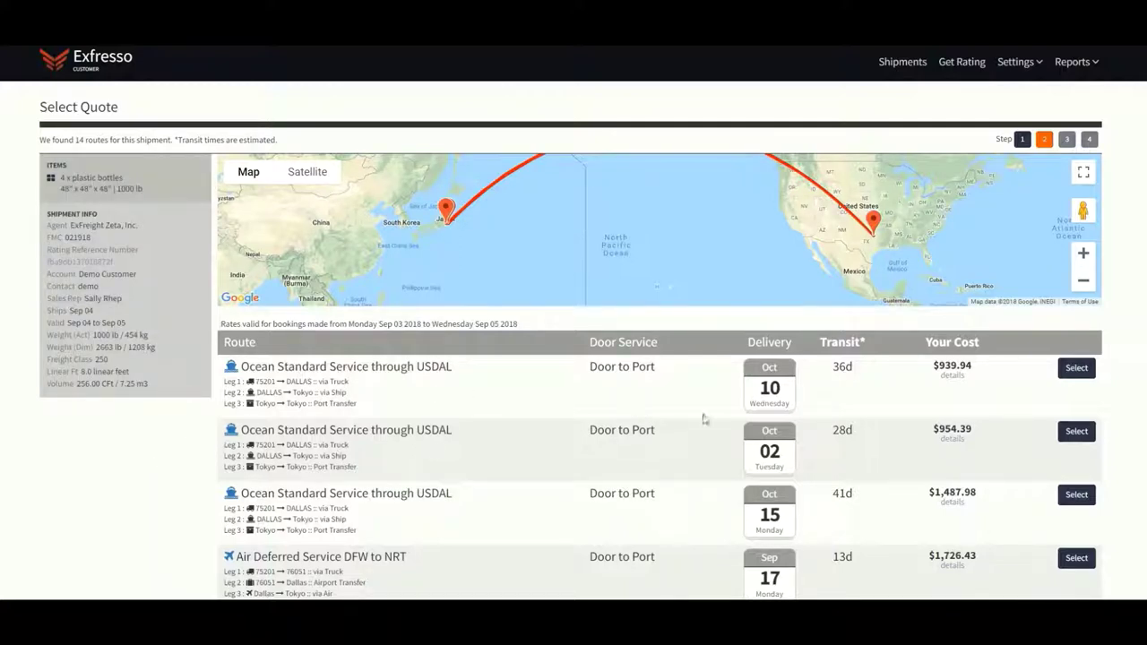
Show fee breakdowns for the $939.94, $954.39, $1,487.98 and $2,317.51 ocean quotes
{"action": "left_click", "coordinate": [953, 377]}
{"action": "scroll", "coordinate": [948, 444], "scroll_direction": "down", "scroll_amount": 1}
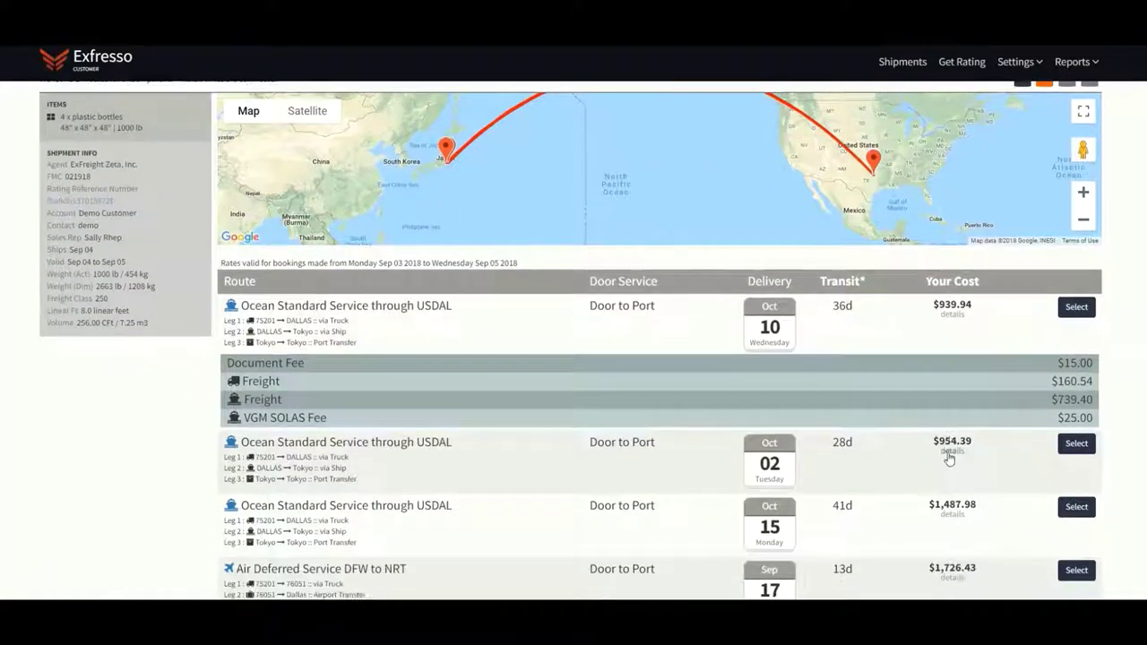
{"action": "left_click", "coordinate": [950, 454]}
{"action": "scroll", "coordinate": [951, 457], "scroll_direction": "down", "scroll_amount": 2}
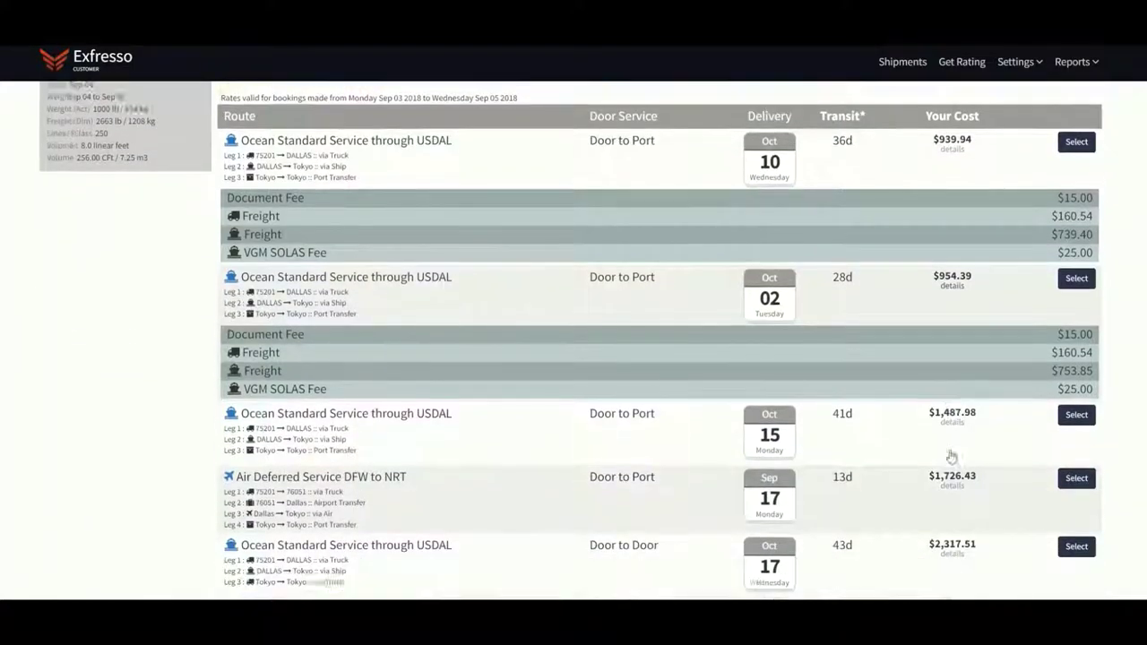
{"action": "left_click", "coordinate": [952, 408]}
{"action": "scroll", "coordinate": [952, 412], "scroll_direction": "down", "scroll_amount": 1}
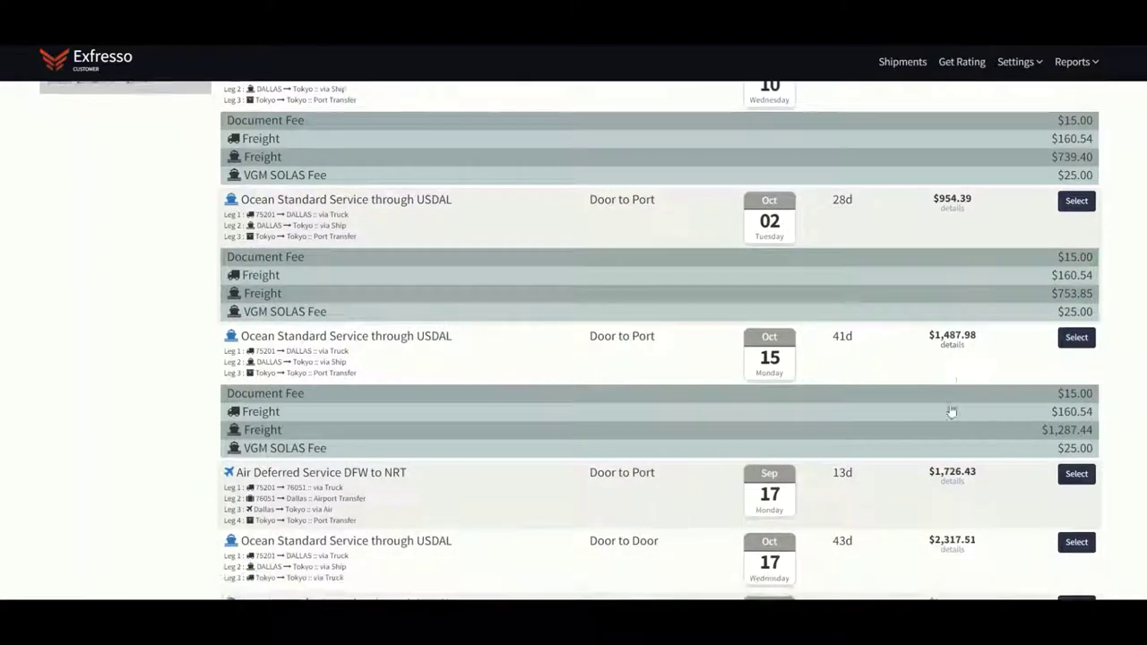
{"action": "scroll", "coordinate": [952, 412], "scroll_direction": "down", "scroll_amount": 2}
{"action": "left_click", "coordinate": [952, 428]}
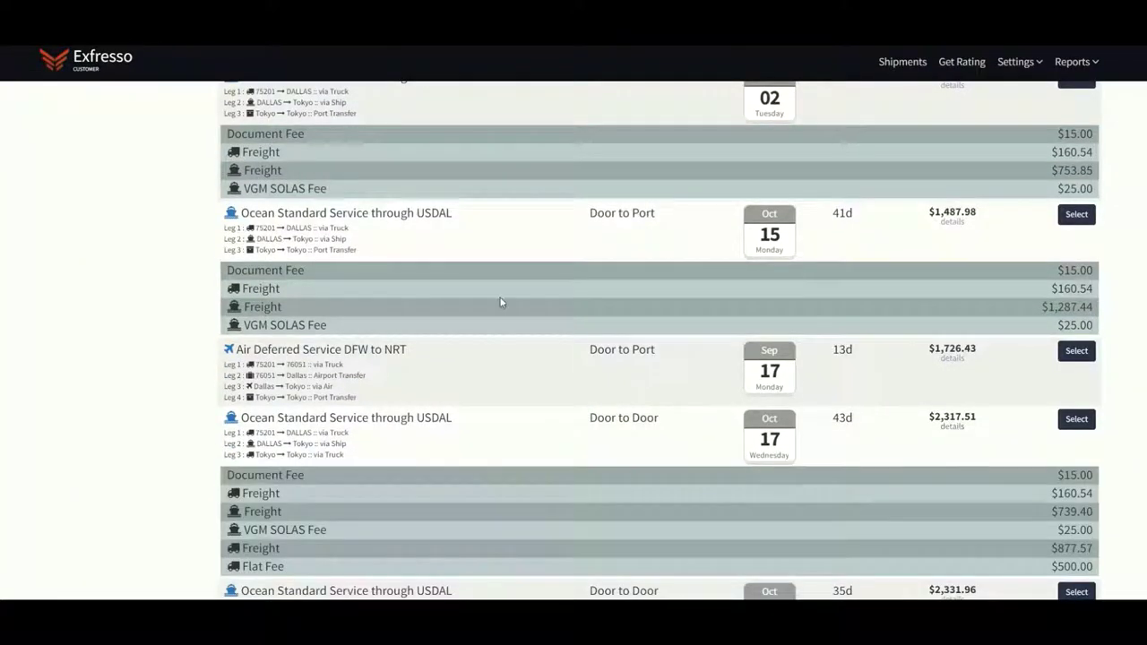
{"action": "scroll", "coordinate": [466, 437], "scroll_direction": "down", "scroll_amount": 1}
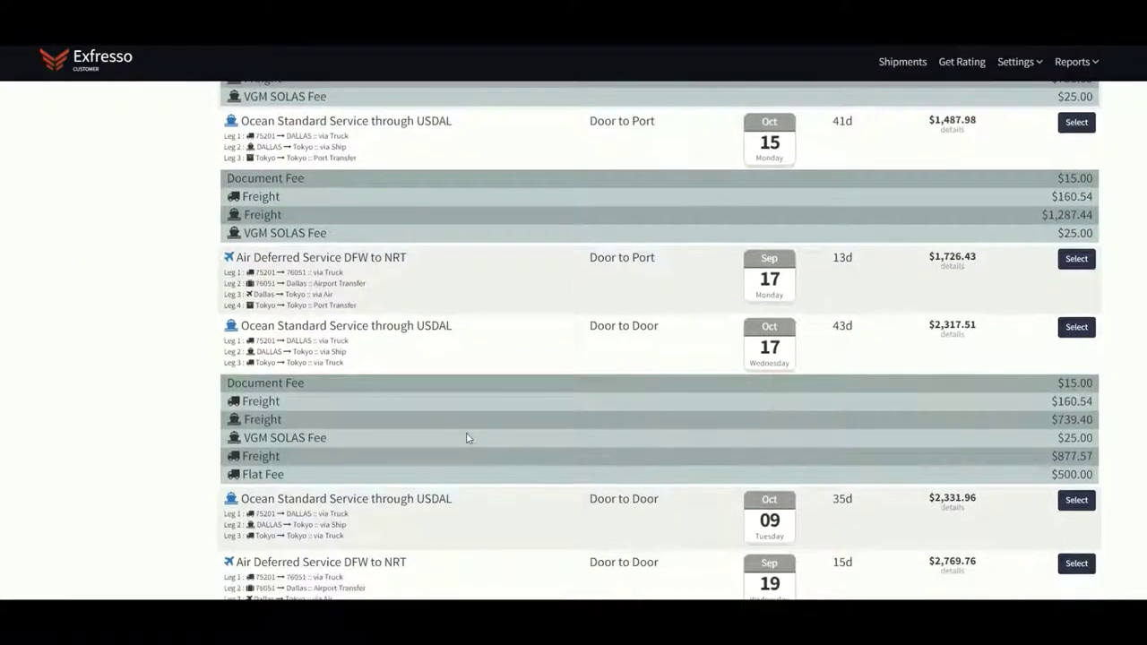
{"action": "scroll", "coordinate": [466, 437], "scroll_direction": "down", "scroll_amount": 1}
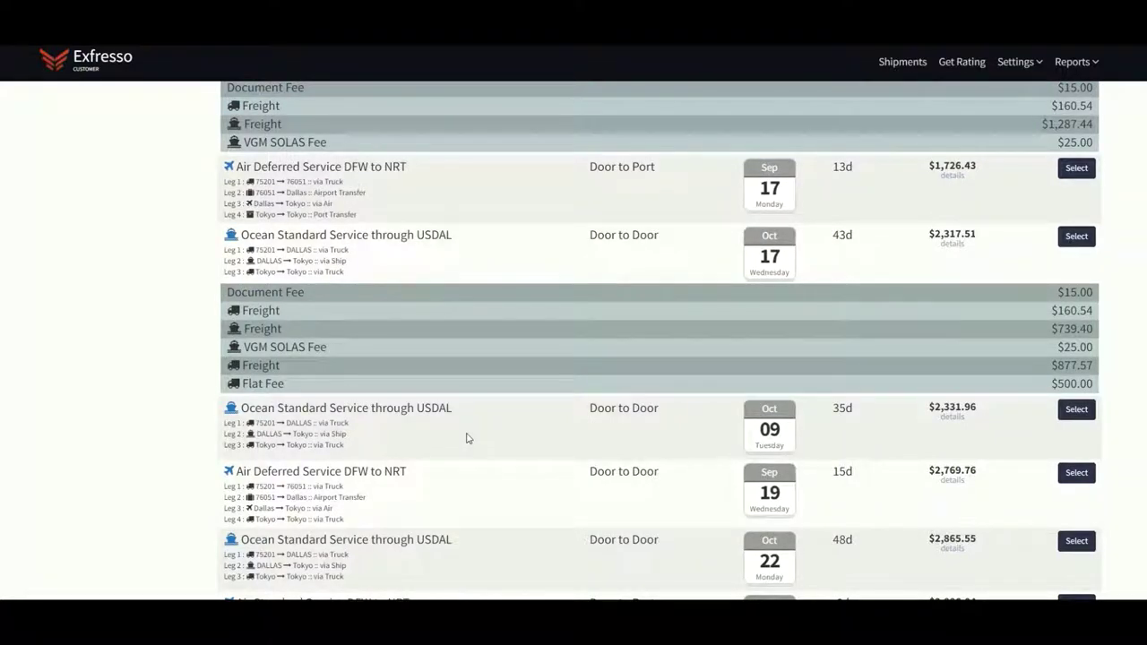
{"action": "scroll", "coordinate": [465, 437], "scroll_direction": "up", "scroll_amount": 5}
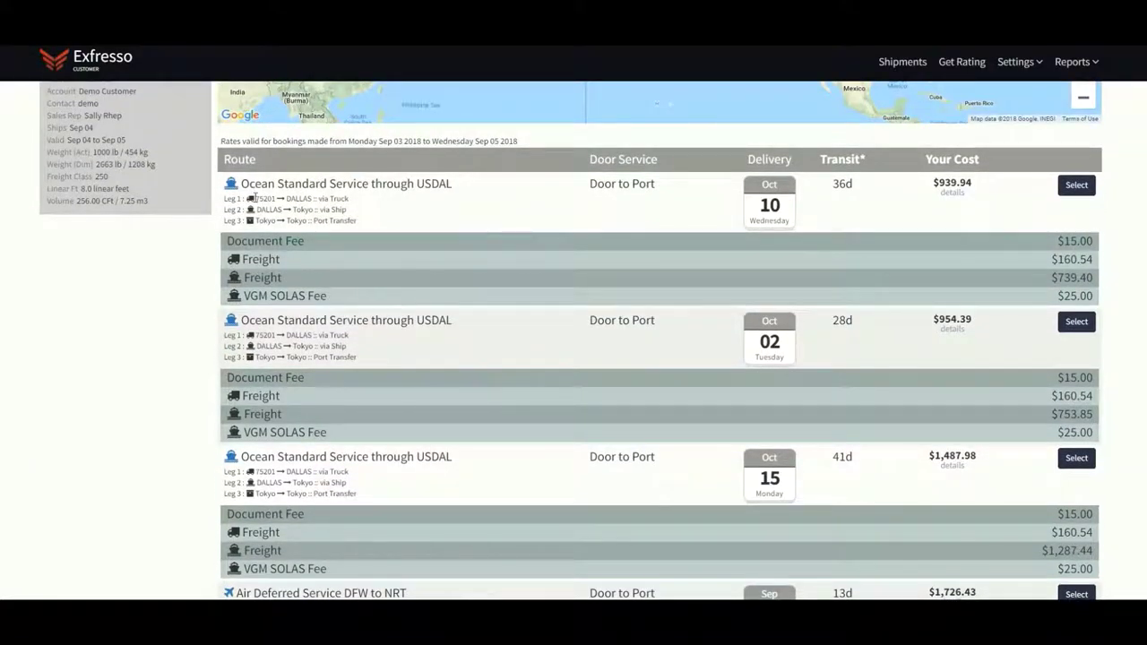
Review the first ocean route's leg details and the Door to Door rate rows
{"action": "left_click_drag", "start_coordinate": [253, 198], "coordinate": [363, 225]}
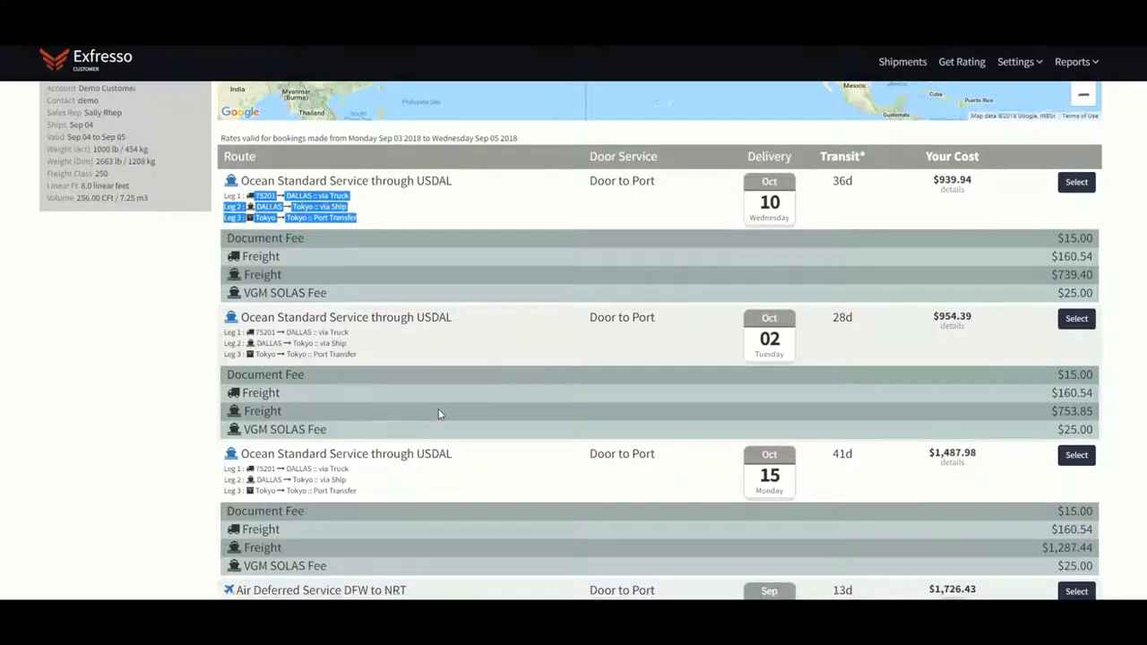
{"action": "scroll", "coordinate": [442, 347], "scroll_direction": "down", "scroll_amount": 8}
{"action": "scroll", "coordinate": [439, 414], "scroll_direction": "down", "scroll_amount": 2}
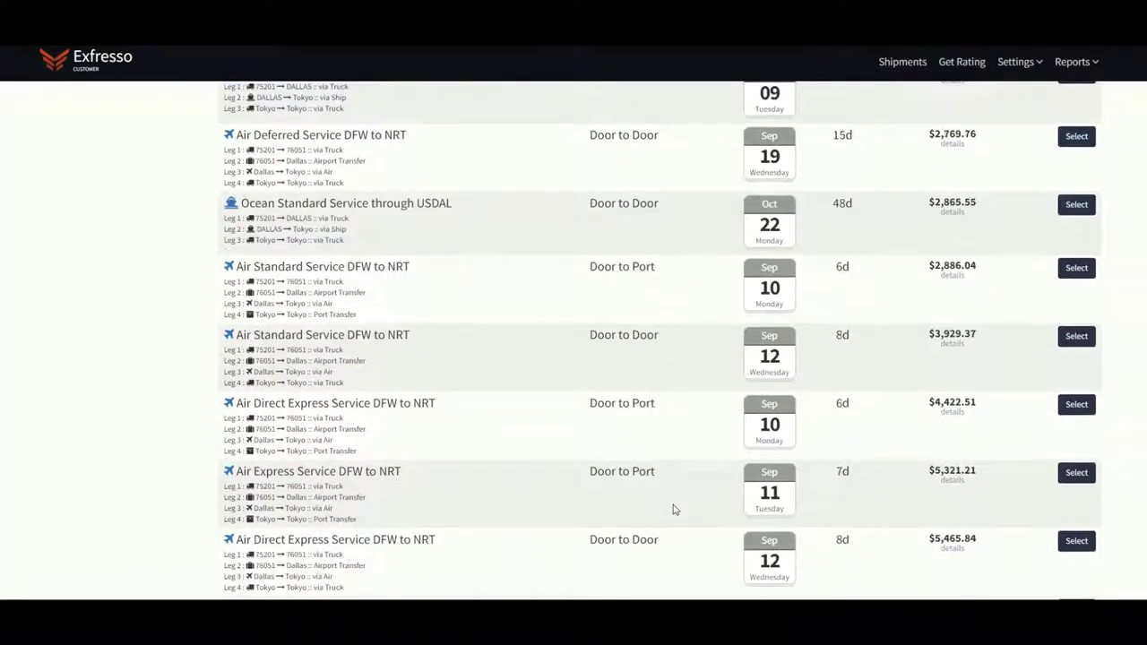
{"action": "scroll", "coordinate": [674, 509], "scroll_direction": "up", "scroll_amount": 5}
{"action": "scroll", "coordinate": [673, 509], "scroll_direction": "up", "scroll_amount": 1}
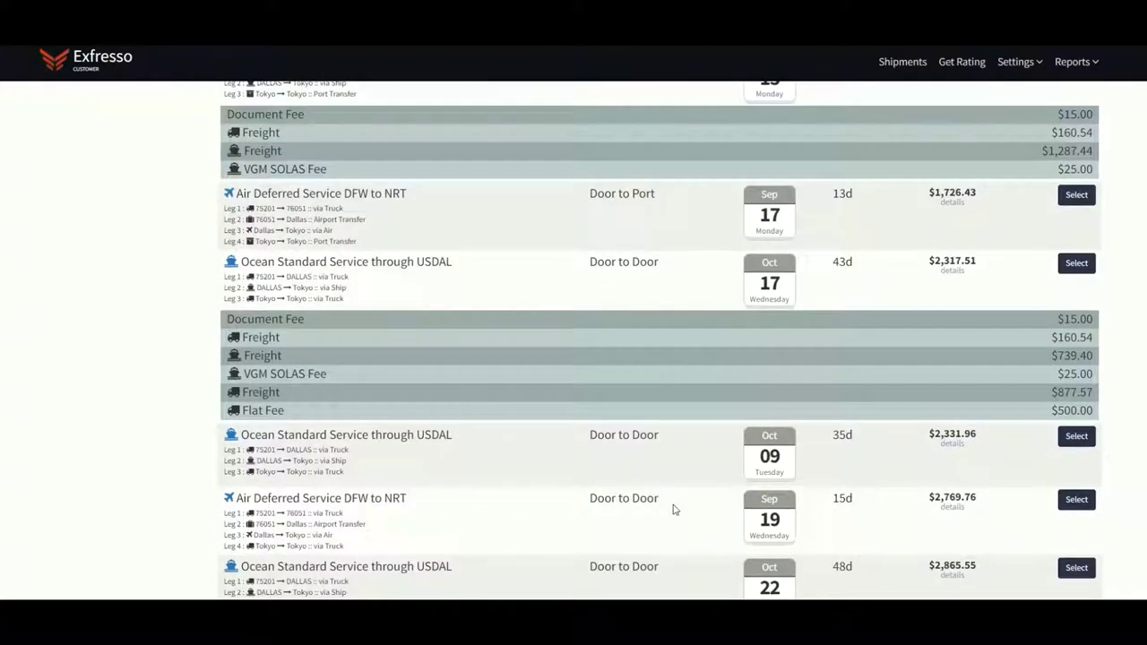
{"action": "scroll", "coordinate": [673, 509], "scroll_direction": "up", "scroll_amount": 5}
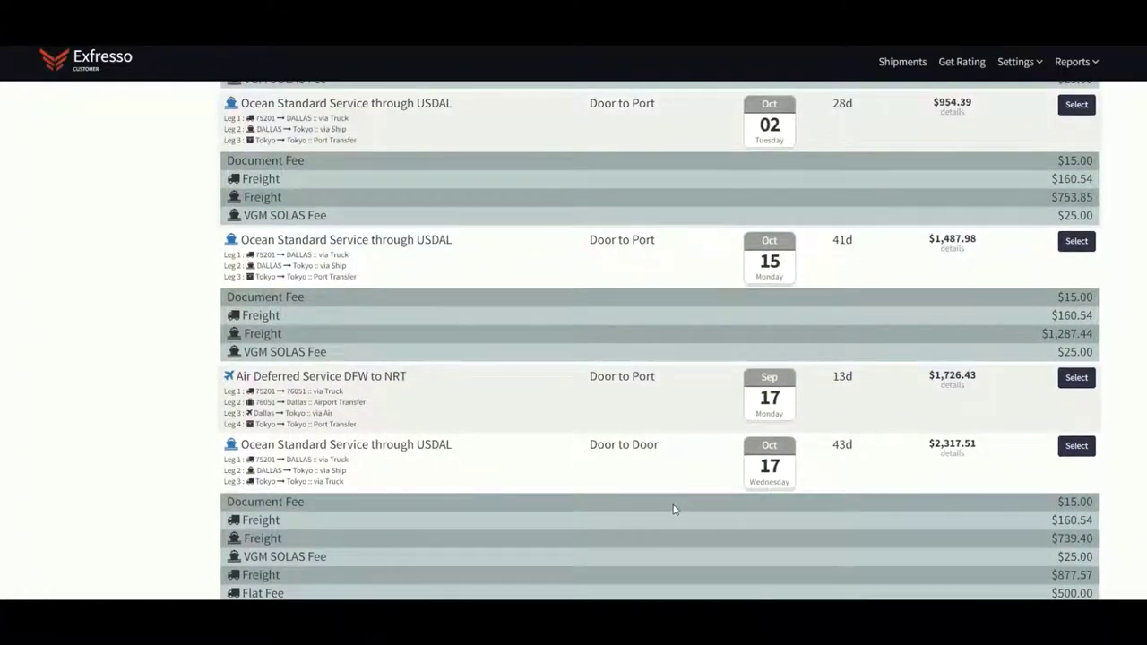
{"action": "scroll", "coordinate": [673, 509], "scroll_direction": "up", "scroll_amount": 3}
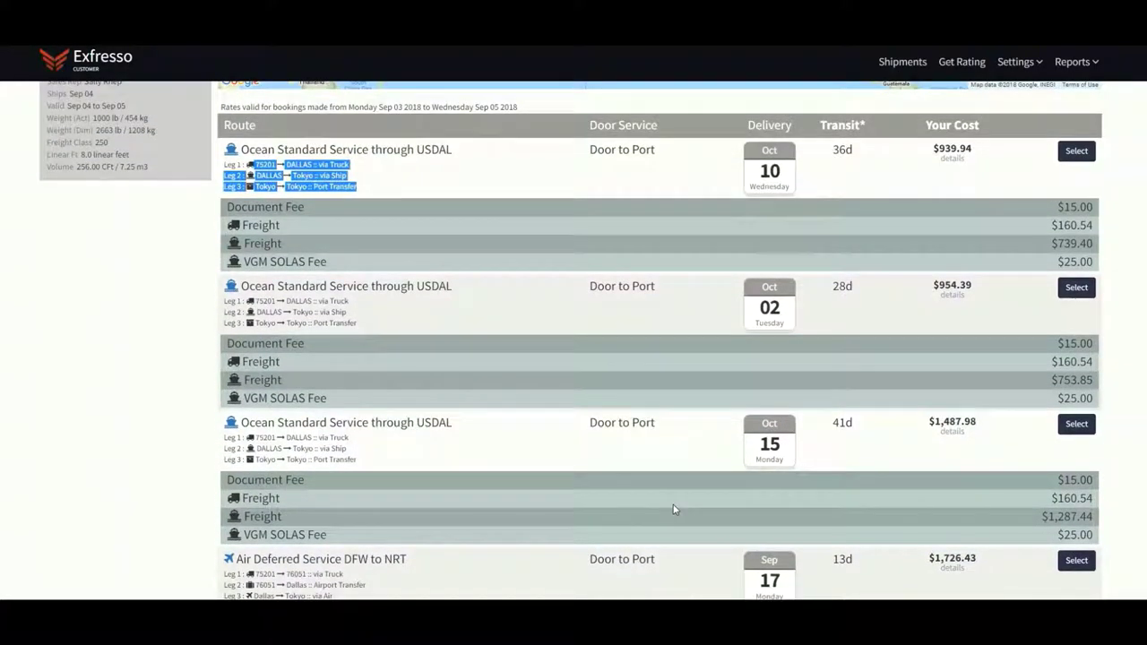
{"action": "scroll", "coordinate": [673, 509], "scroll_direction": "down", "scroll_amount": 5}
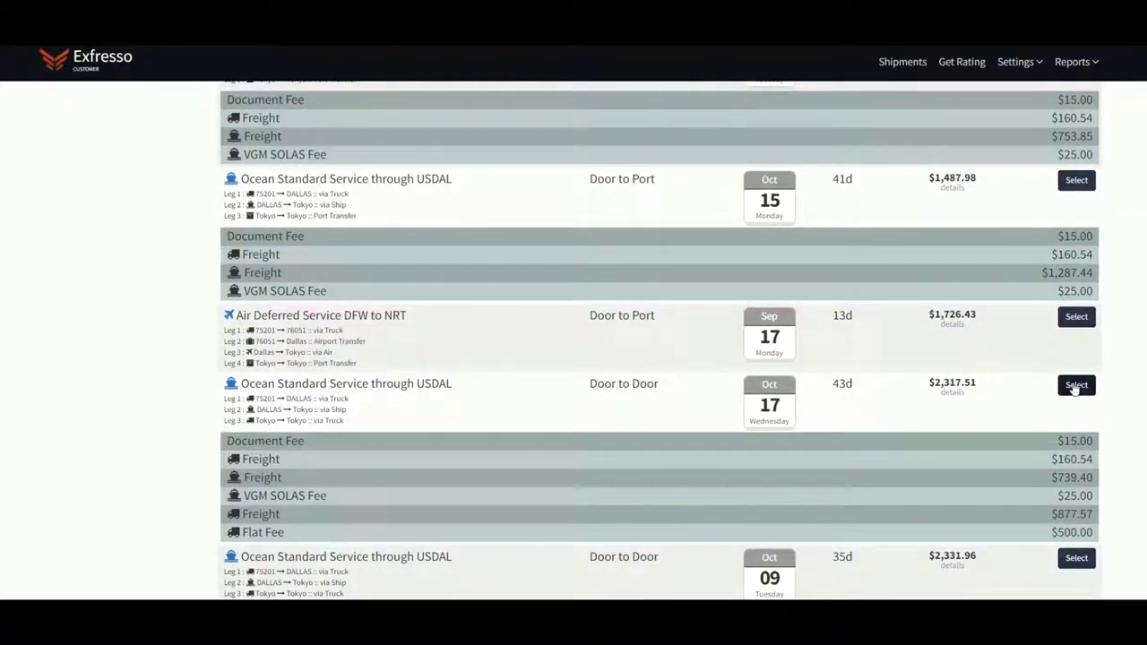
Select the Oct 17 Door to Door ocean route and start a new shipper address
{"action": "left_click", "coordinate": [1074, 385]}
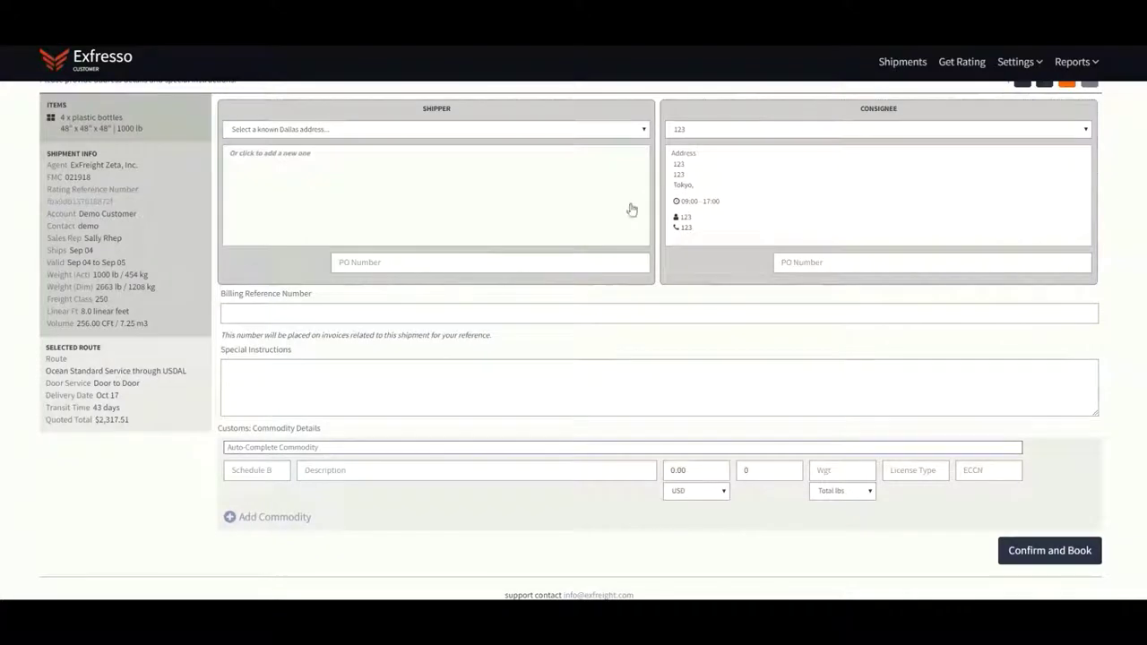
{"action": "left_click", "coordinate": [506, 185]}
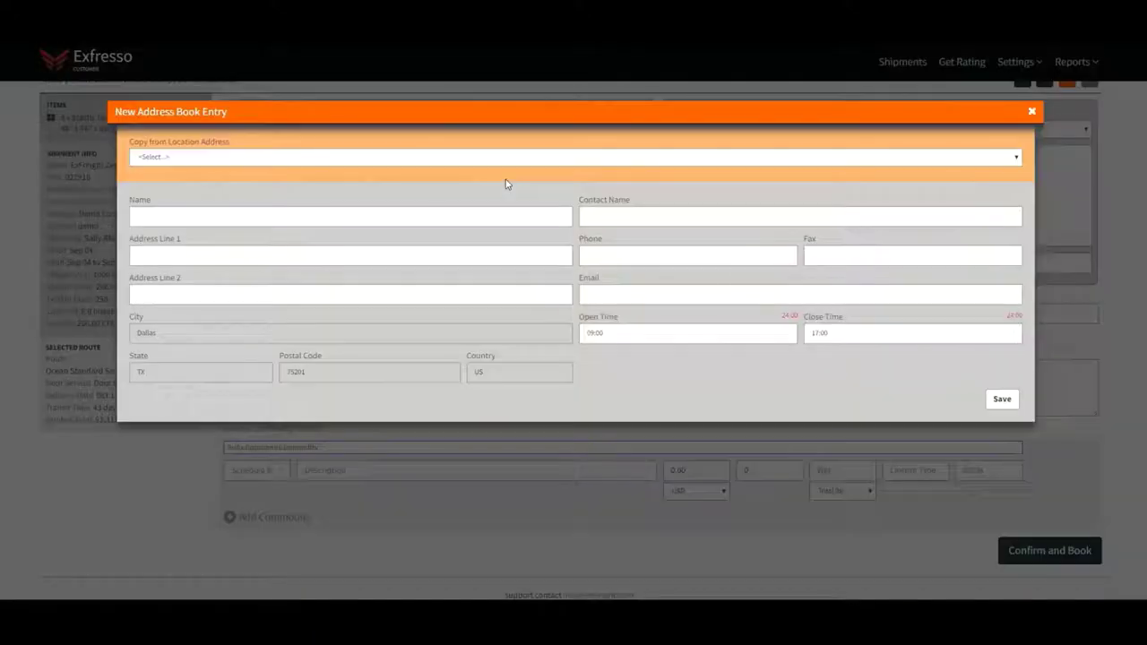
{"action": "left_click", "coordinate": [1032, 111]}
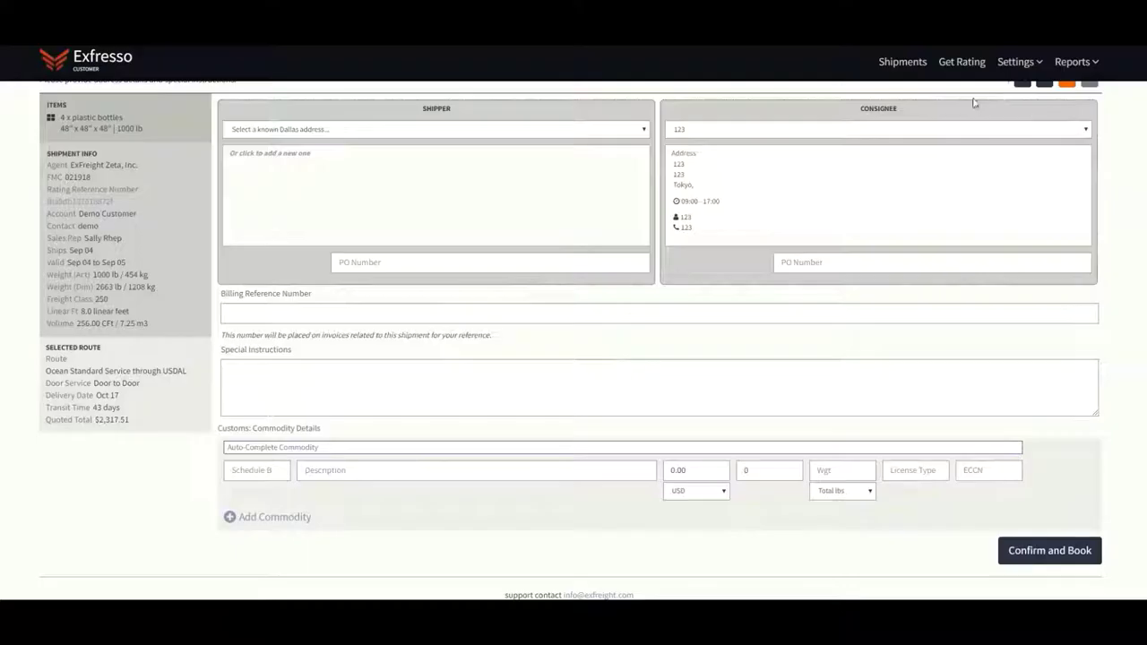
{"action": "left_click", "coordinate": [627, 130]}
{"action": "left_click", "coordinate": [615, 190]}
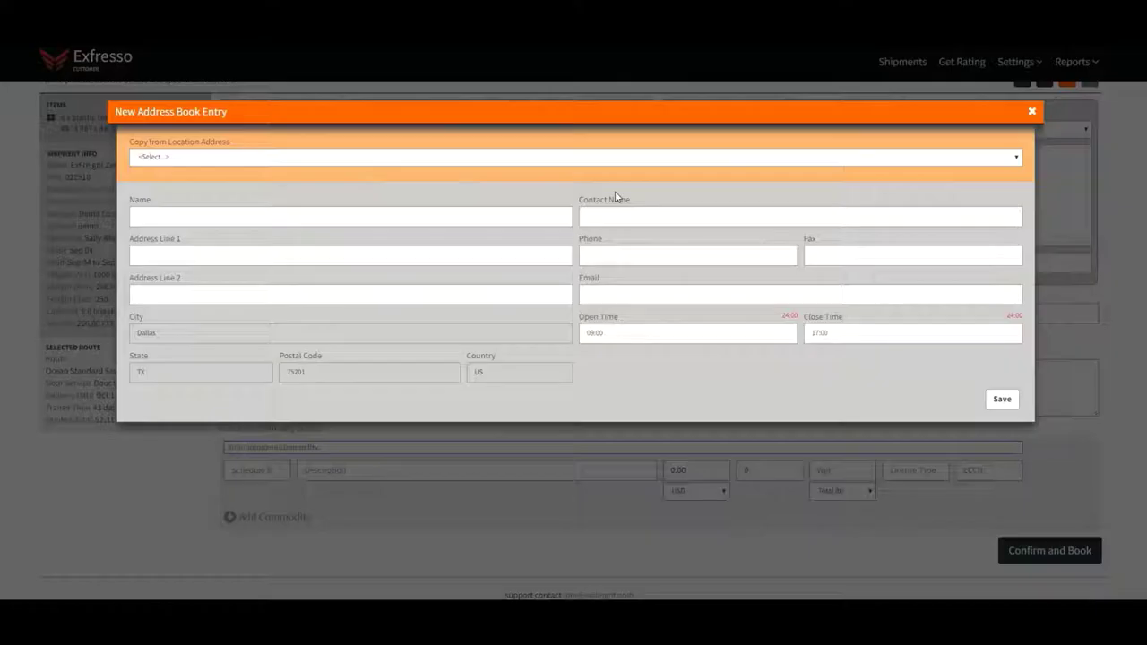
Fill in the shipper's name, contact name, contact e-mail and phone number
{"action": "left_click", "coordinate": [509, 216]}
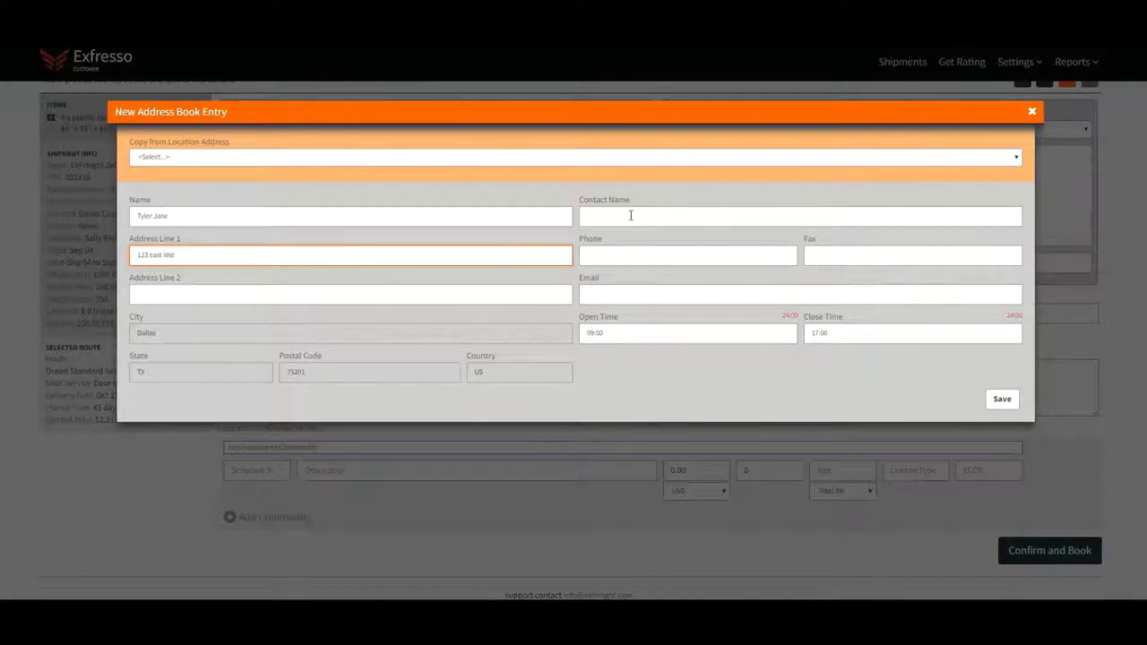
{"action": "left_click", "coordinate": [629, 215]}
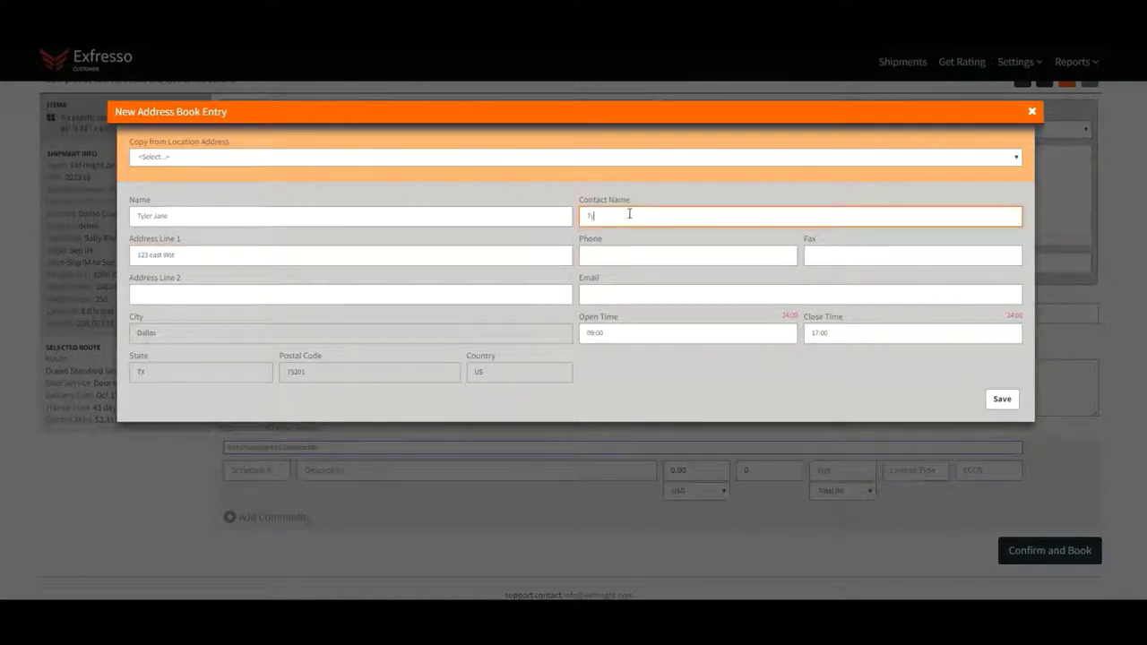
{"action": "left_click", "coordinate": [603, 291]}
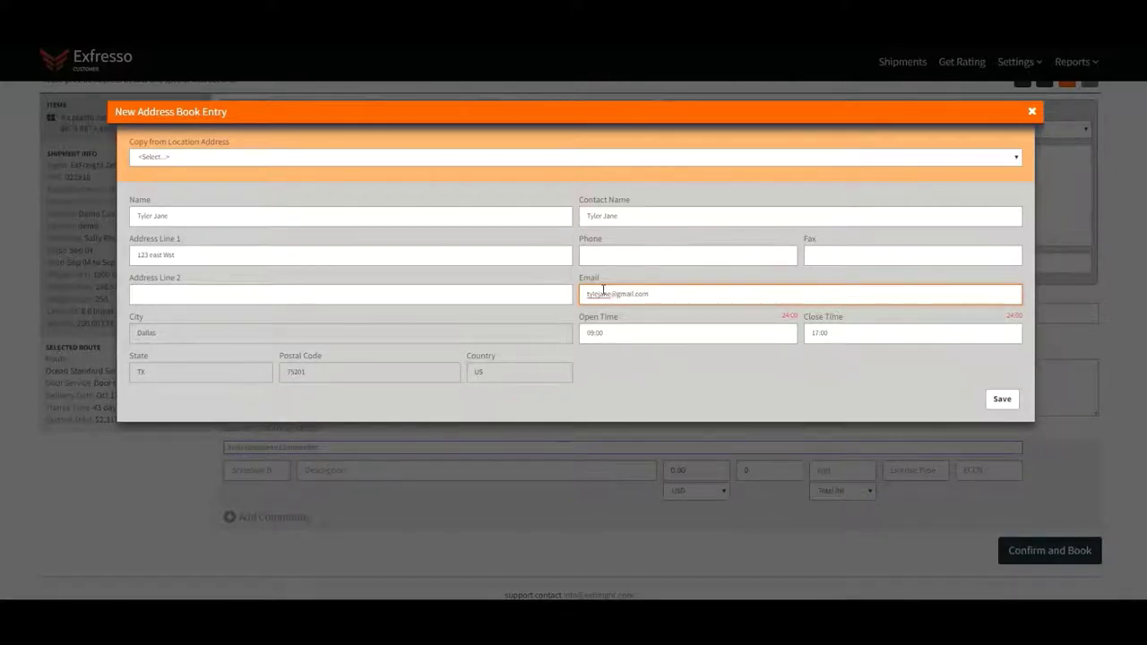
{"action": "left_click", "coordinate": [597, 253]}
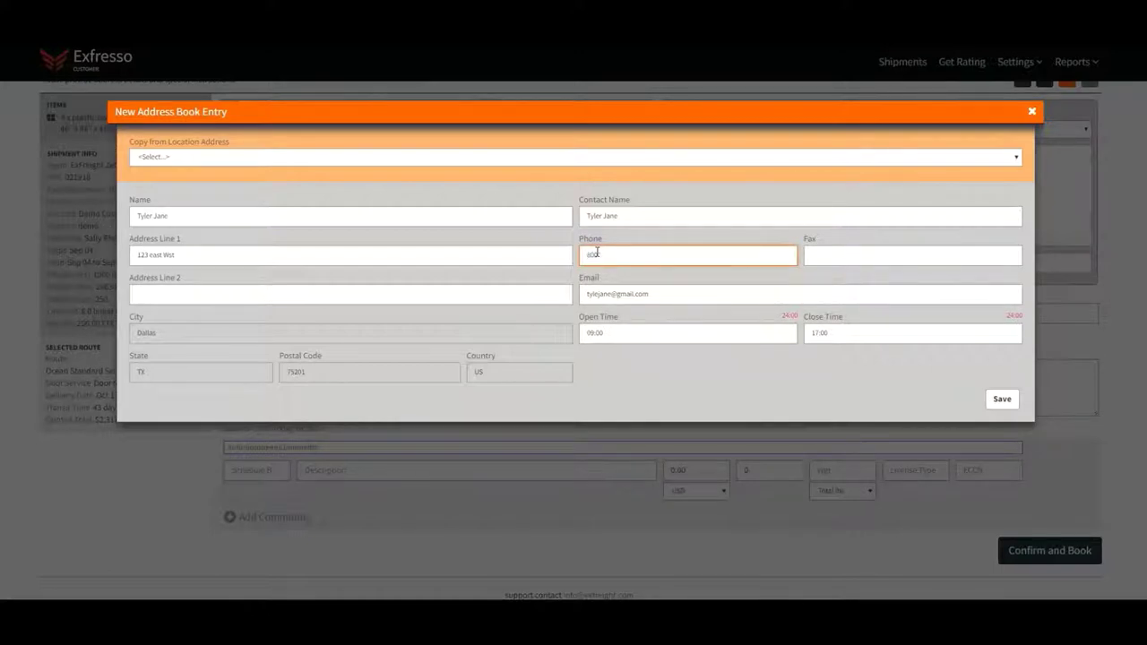
Save the new shipper address and keep the 123 Tokyo address as consignee
{"action": "left_click", "coordinate": [995, 402]}
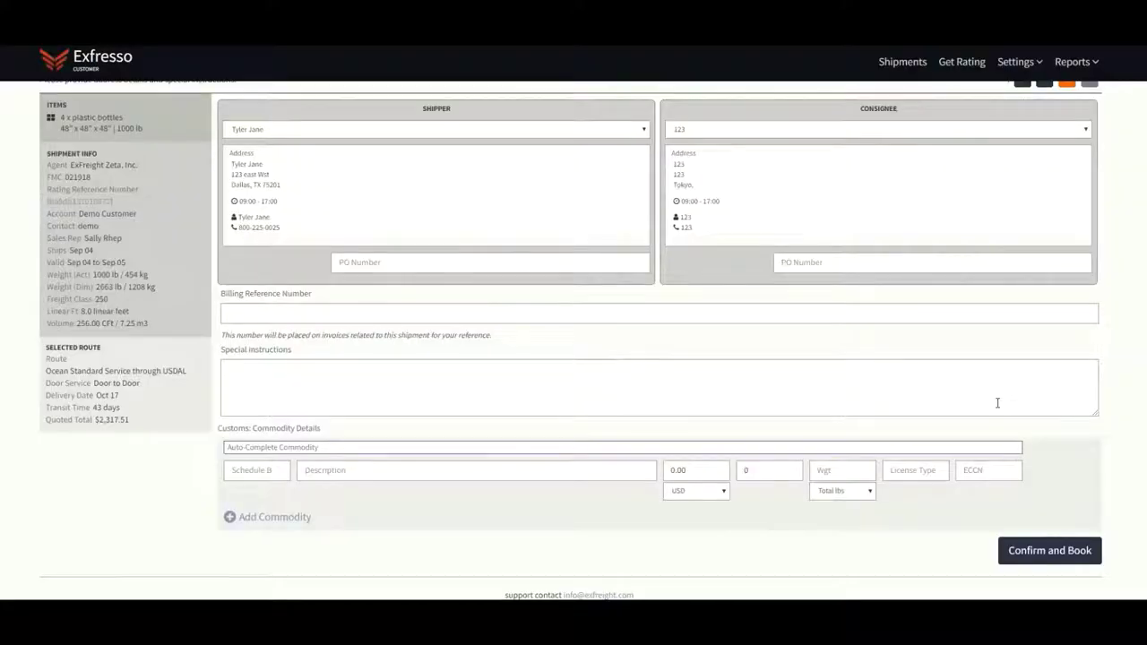
{"action": "left_click", "coordinate": [816, 131]}
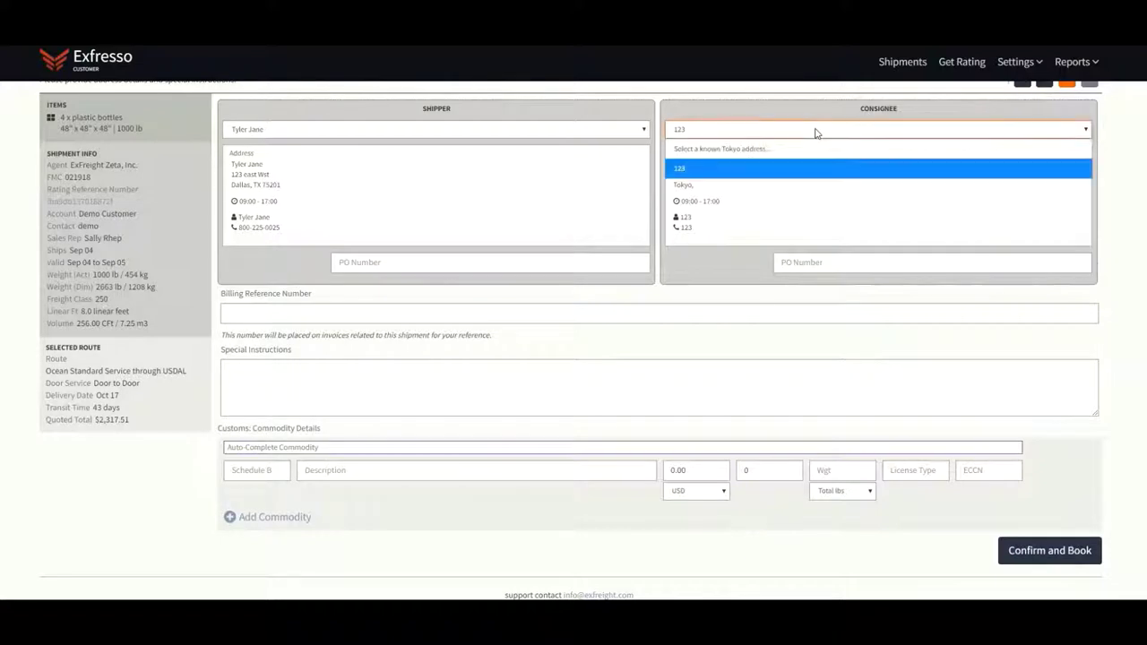
{"action": "left_click", "coordinate": [789, 169]}
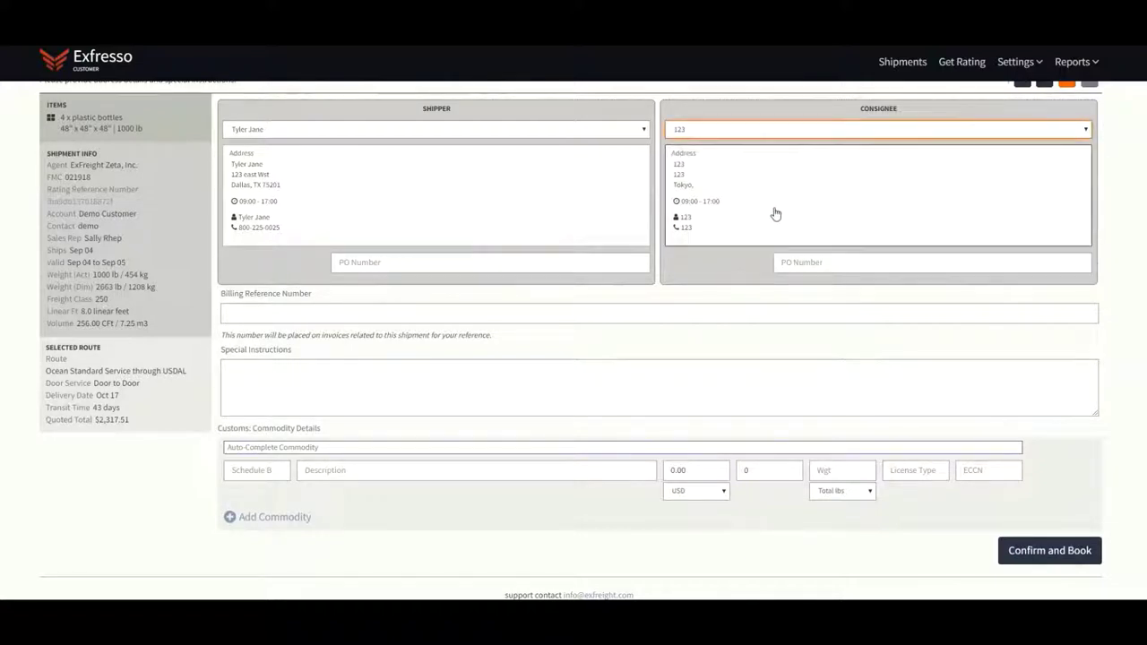
Enter 'Broker Information' as the special instructions
{"action": "left_click", "coordinate": [260, 389]}
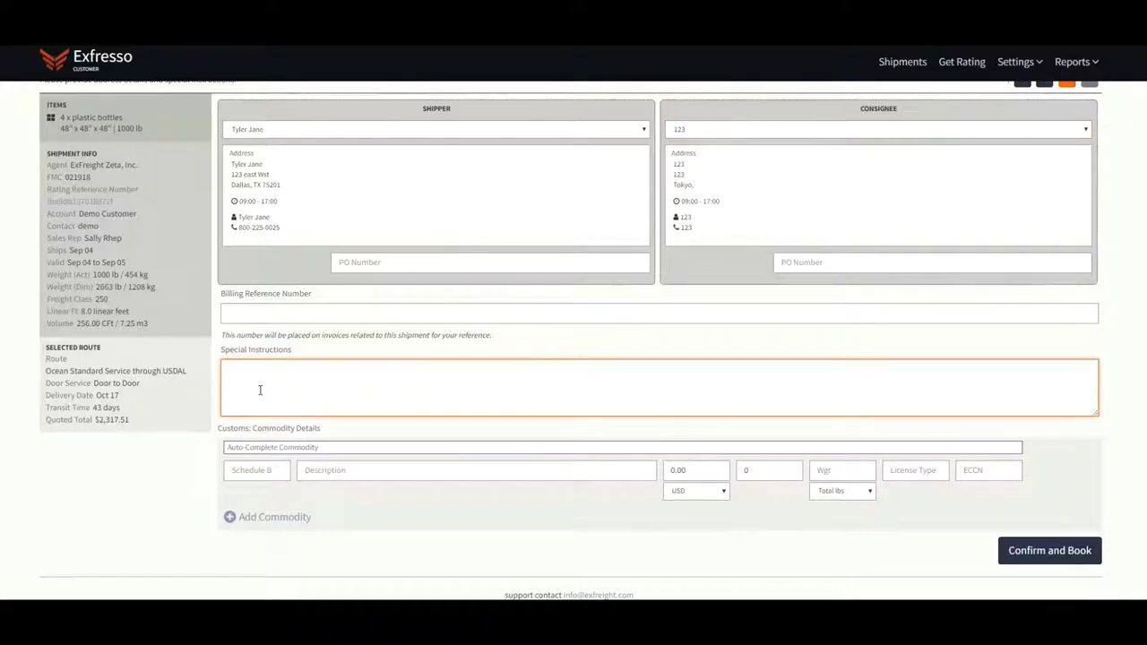
{"action": "type", "text": "Broker ("}
{"action": "type", "text": "nformation"}
{"action": "key", "text": "BackSpace"}
Search the commodity list for plastic bottles
{"action": "left_click", "coordinate": [282, 446]}
{"action": "type", "text": "plastic bottles"}
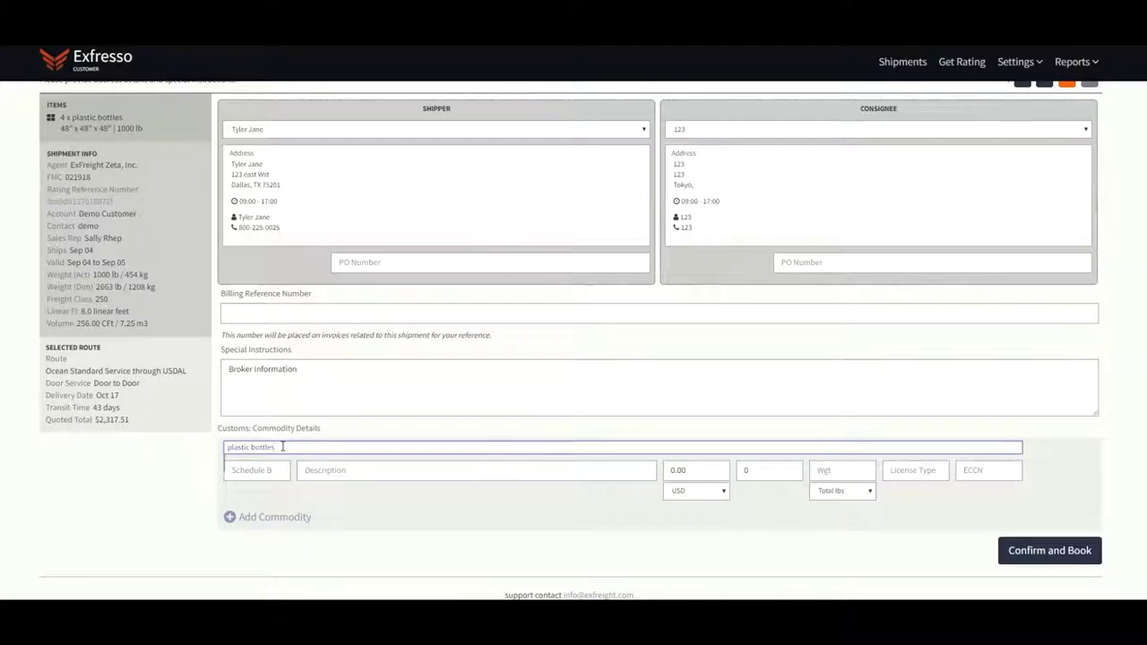
{"action": "key", "text": "BackSpace"}
{"action": "key", "text": "BackSpace"}
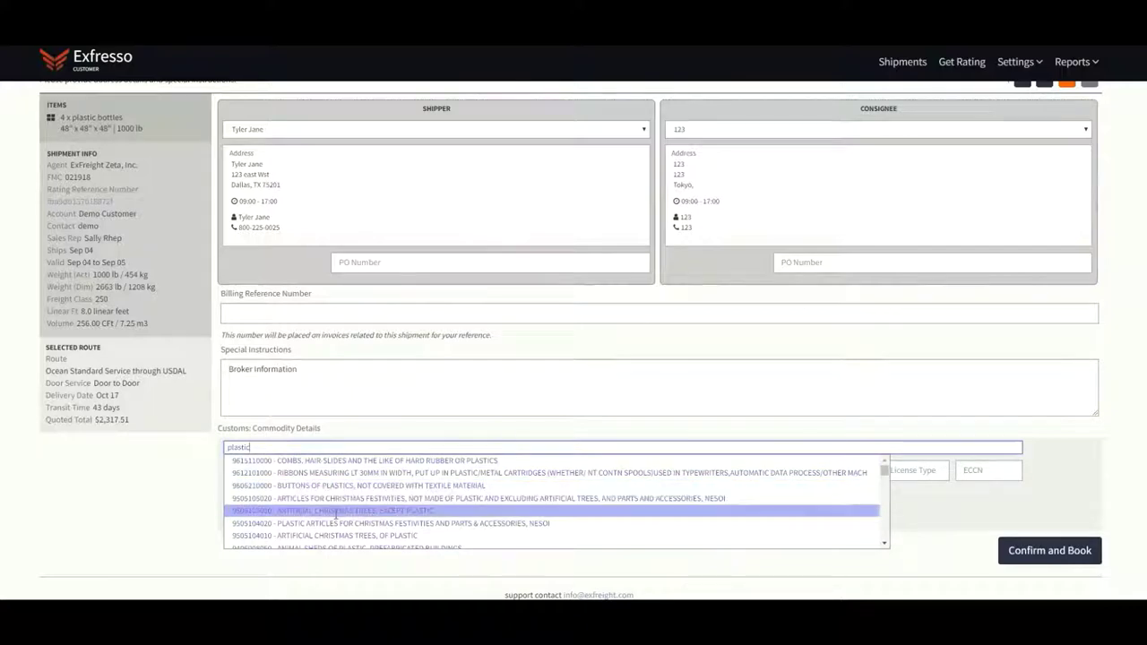
{"action": "scroll", "coordinate": [336, 513], "scroll_direction": "down", "scroll_amount": 1}
{"action": "scroll", "coordinate": [336, 513], "scroll_direction": "down", "scroll_amount": 4}
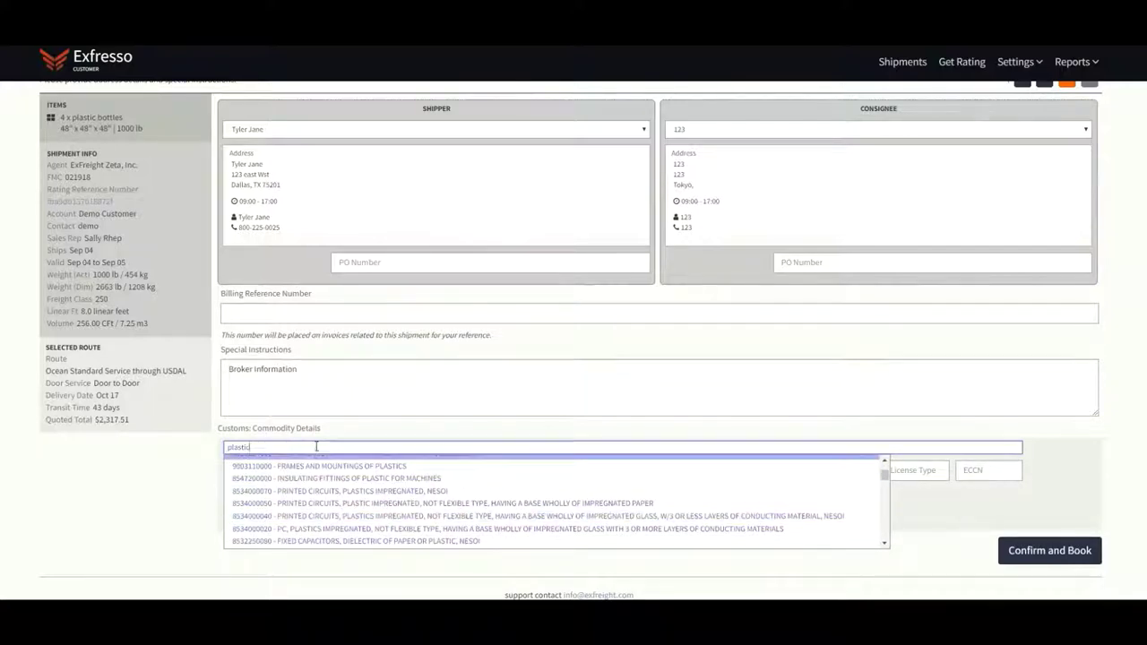
{"action": "left_click", "coordinate": [371, 573]}
{"action": "left_click", "coordinate": [439, 470]}
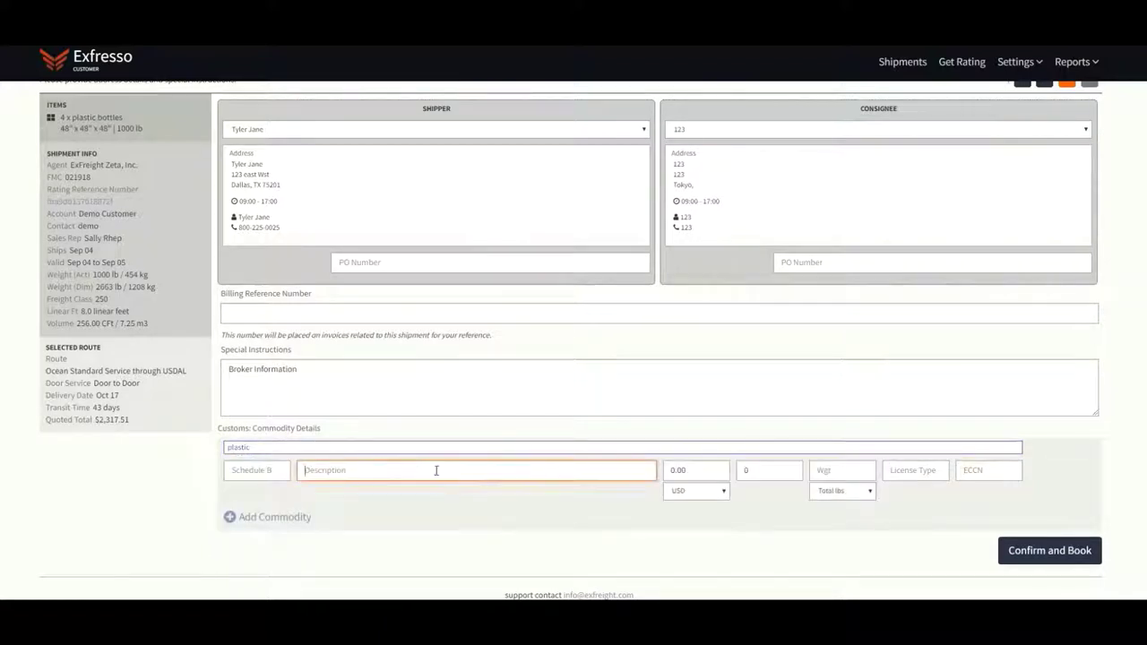
{"action": "left_click", "coordinate": [251, 475]}
{"action": "left_click", "coordinate": [1035, 553]}
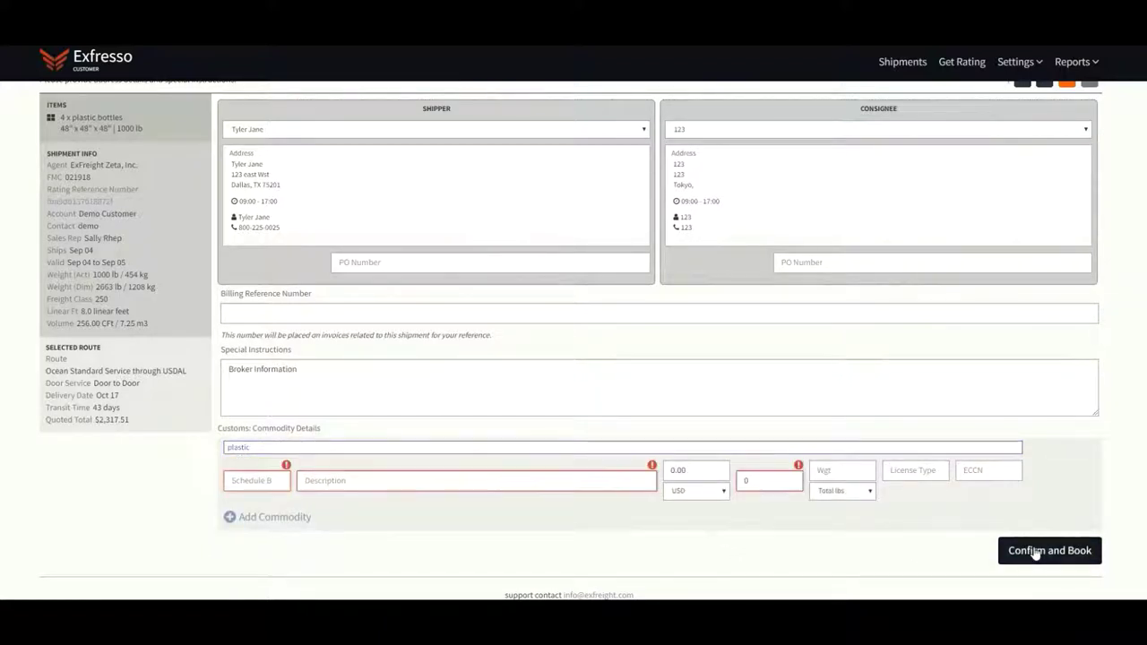
Fill the commodity row: Schedule B 000000000, plastic description, quantity 4, weight 1000
{"action": "left_click", "coordinate": [258, 481]}
{"action": "type", "text": "000000000"}
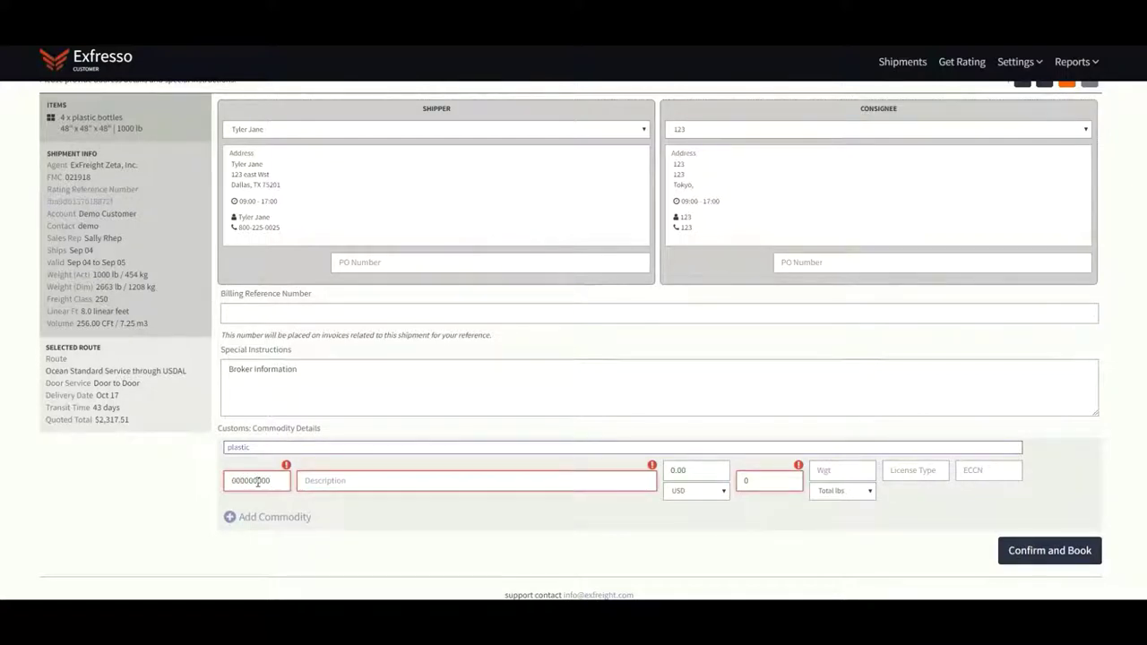
{"action": "left_click", "coordinate": [330, 482]}
{"action": "type", "text": "plastic bottles"}
{"action": "left_click", "coordinate": [768, 484]}
{"action": "key", "text": "BackSpace"}
{"action": "type", "text": "4"}
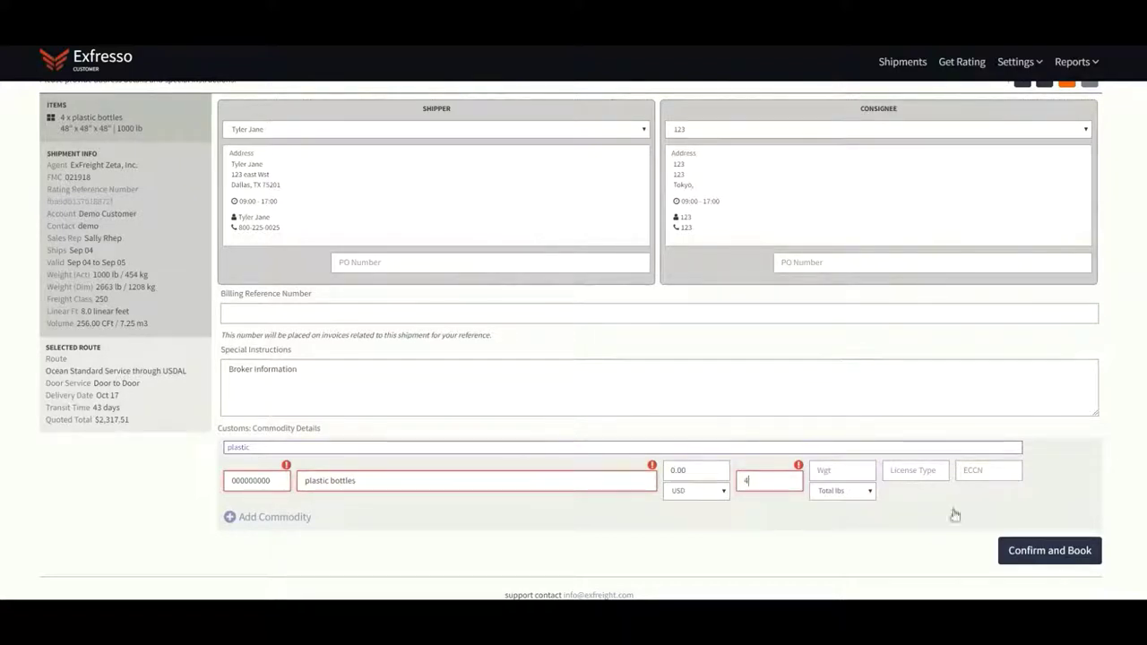
{"action": "left_click", "coordinate": [852, 467]}
{"action": "type", "text": "1000"}
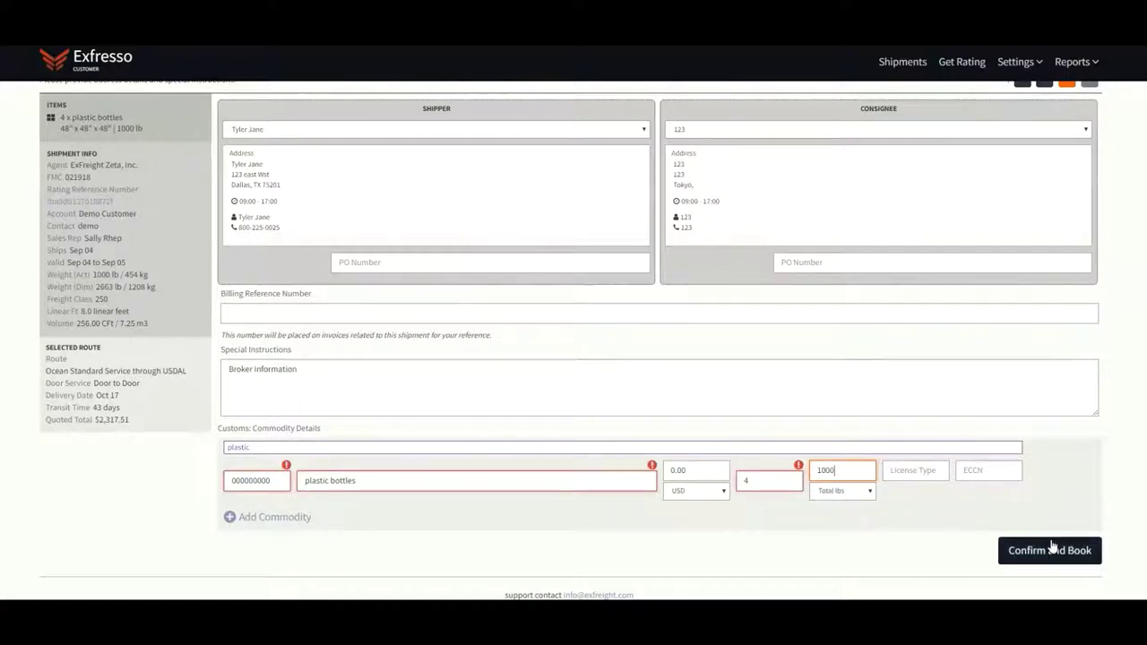
Confirm and book the shipment, accepting the terms and conditions
{"action": "left_click", "coordinate": [1053, 549]}
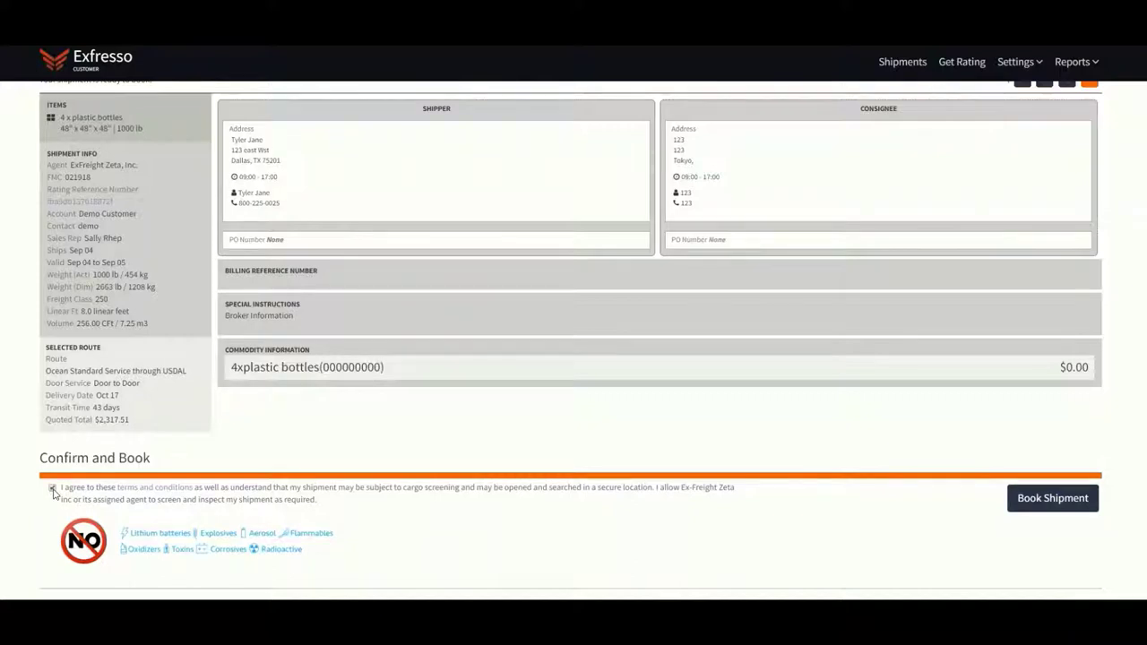
{"action": "left_click", "coordinate": [52, 489]}
{"action": "left_click_drag", "start_coordinate": [88, 516], "coordinate": [322, 545]}
{"action": "left_click", "coordinate": [391, 544]}
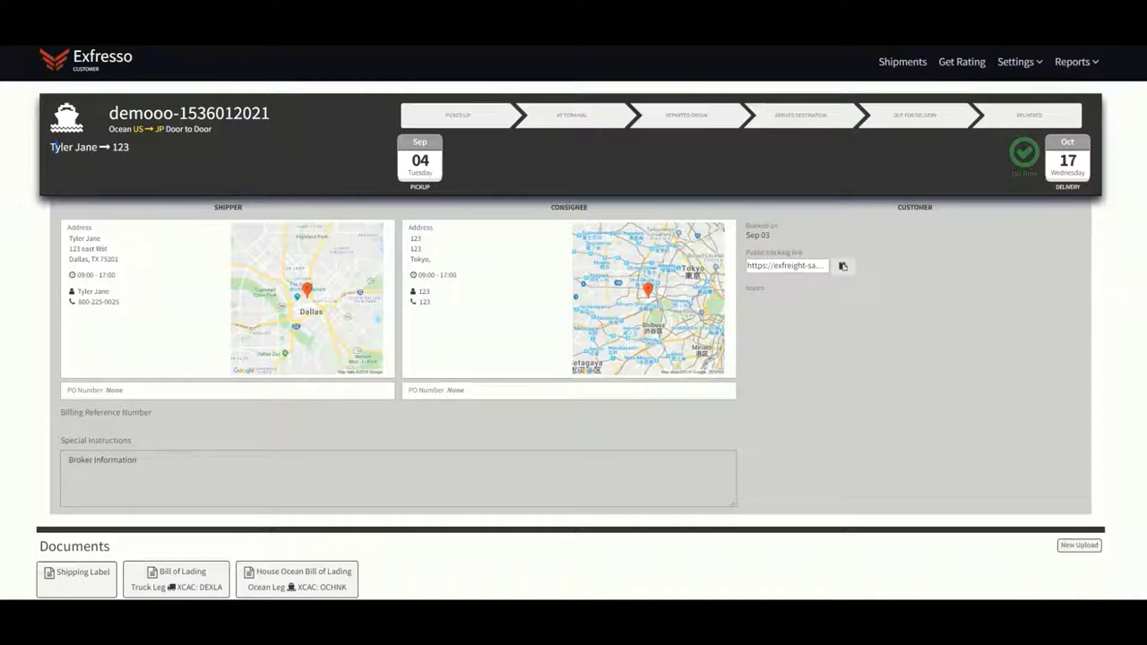
Highlight the shipper-to-consignee label and shipment number on the detail page
{"action": "left_click_drag", "start_coordinate": [51, 146], "coordinate": [143, 156]}
{"action": "left_click", "coordinate": [117, 108]}
{"action": "left_click_drag", "start_coordinate": [110, 113], "coordinate": [284, 122]}
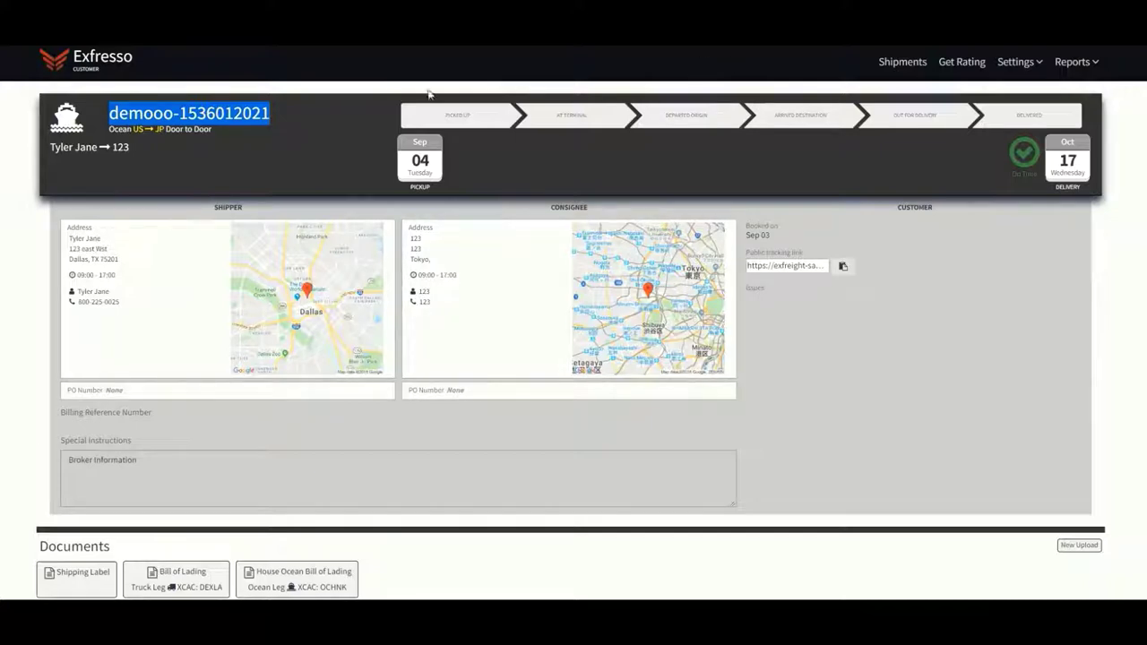
{"action": "left_click_drag", "start_coordinate": [391, 113], "coordinate": [495, 123]}
{"action": "left_click", "coordinate": [402, 116]}
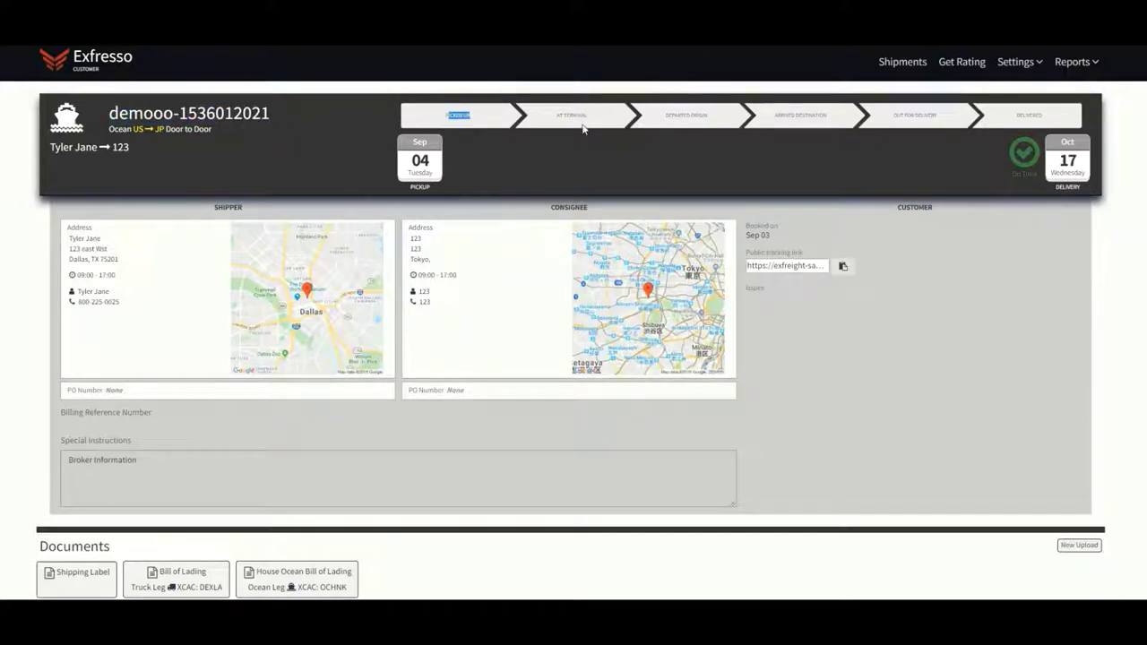
Copy the shipment's public tracking link
{"action": "left_click_drag", "start_coordinate": [582, 128], "coordinate": [1048, 120]}
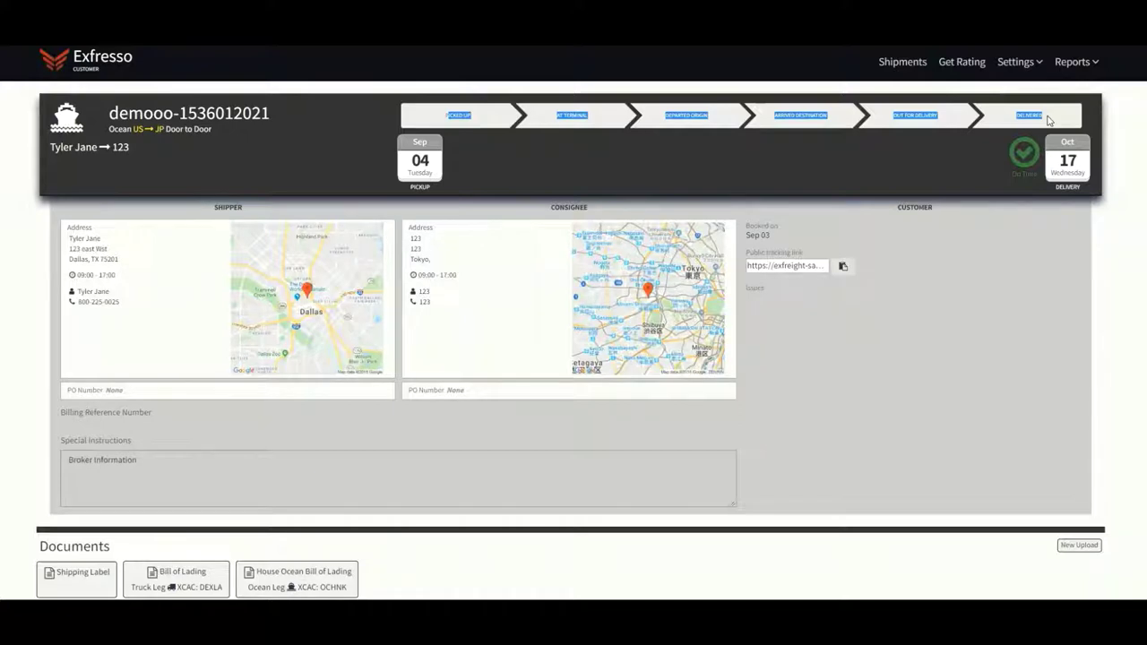
{"action": "left_click", "coordinate": [981, 161]}
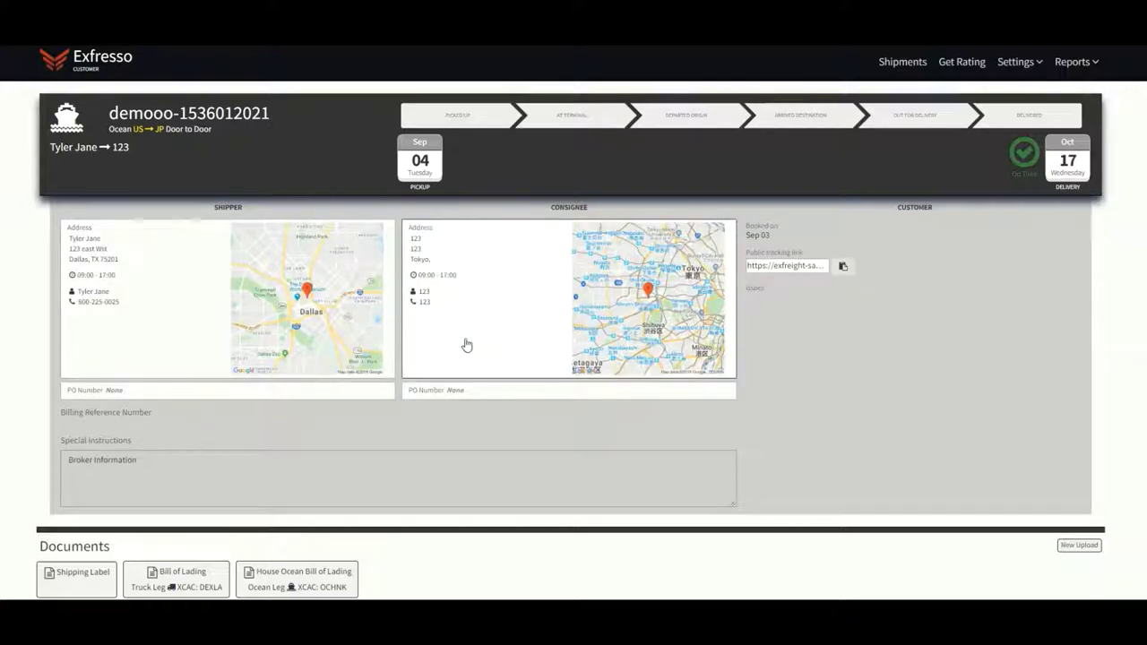
{"action": "left_click", "coordinate": [843, 267]}
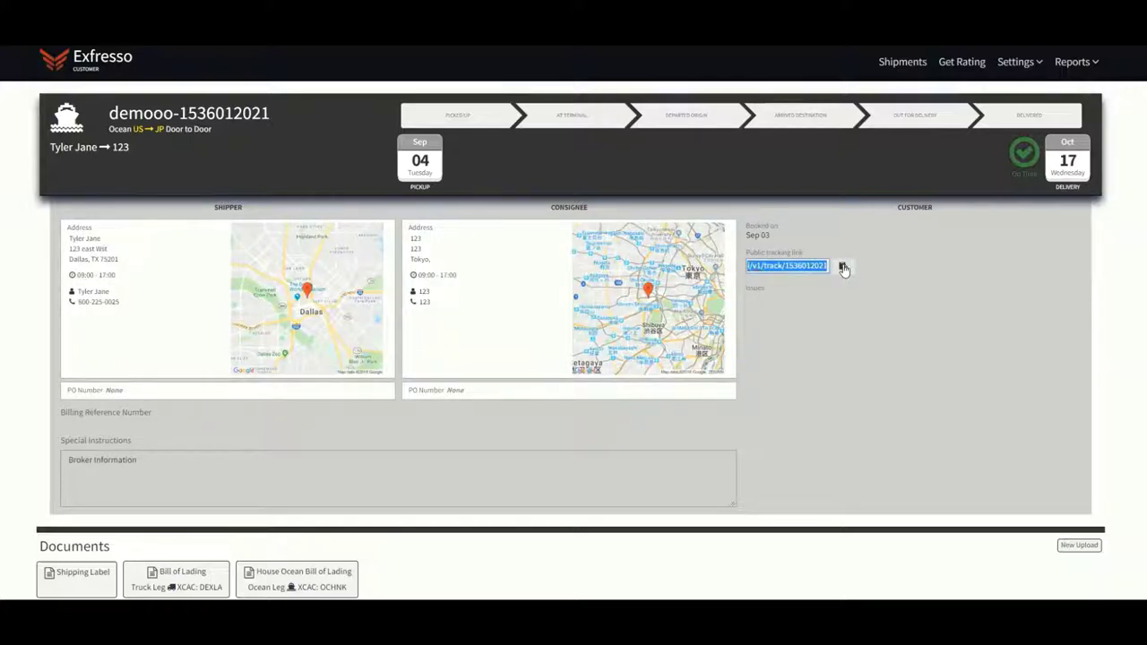
{"action": "left_click", "coordinate": [843, 267]}
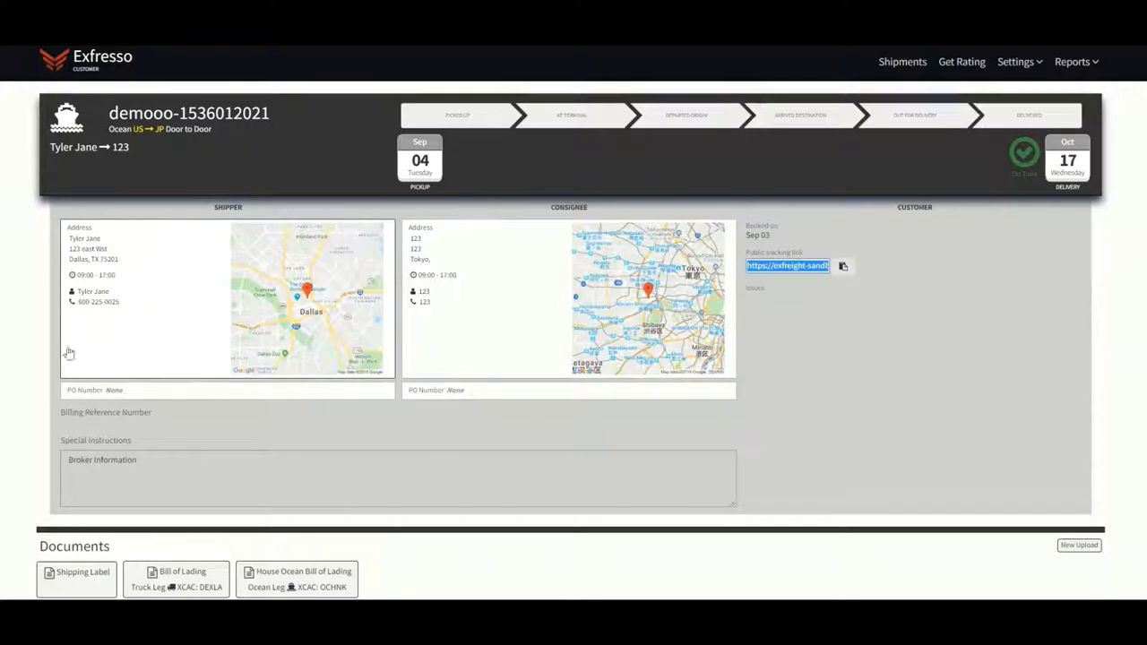
Show the Ocean Leg's pickup and delivery details
{"action": "scroll", "coordinate": [126, 436], "scroll_direction": "down", "scroll_amount": 1}
{"action": "scroll", "coordinate": [127, 436], "scroll_direction": "down", "scroll_amount": 1}
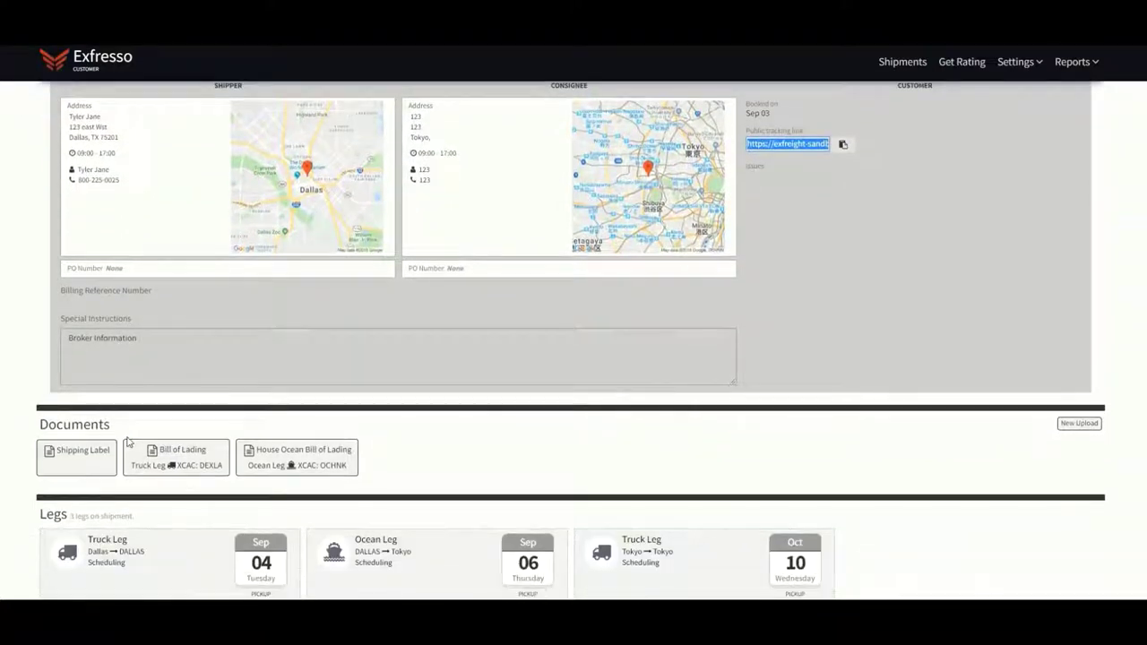
{"action": "left_click", "coordinate": [83, 462]}
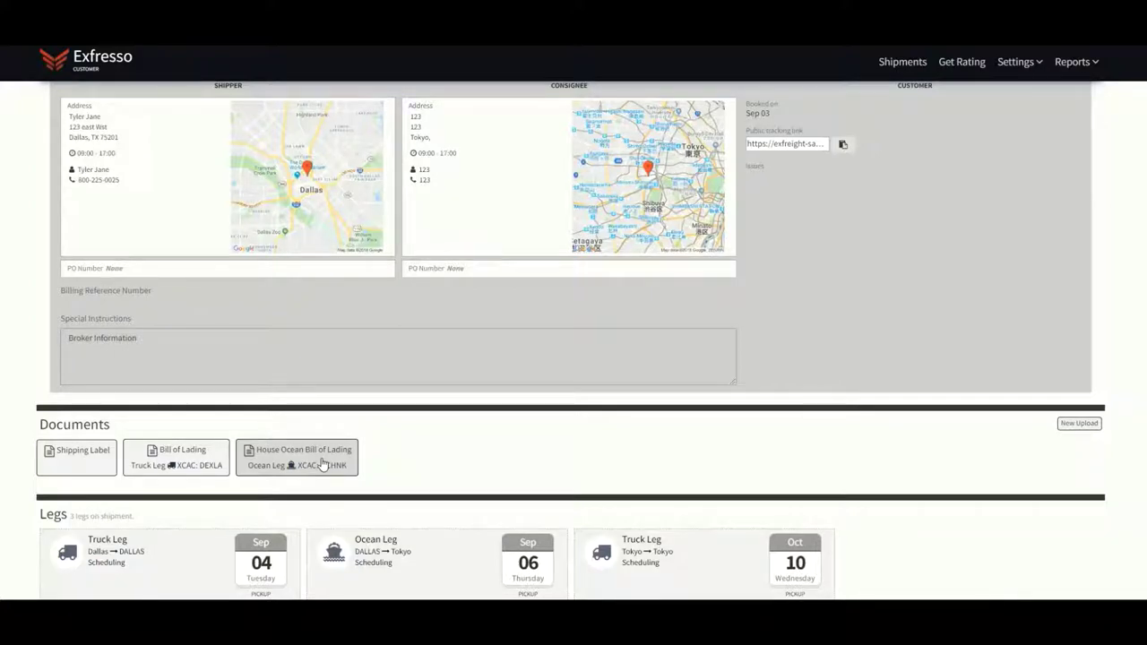
{"action": "scroll", "coordinate": [323, 463], "scroll_direction": "down", "scroll_amount": 1}
{"action": "scroll", "coordinate": [322, 463], "scroll_direction": "down", "scroll_amount": 1}
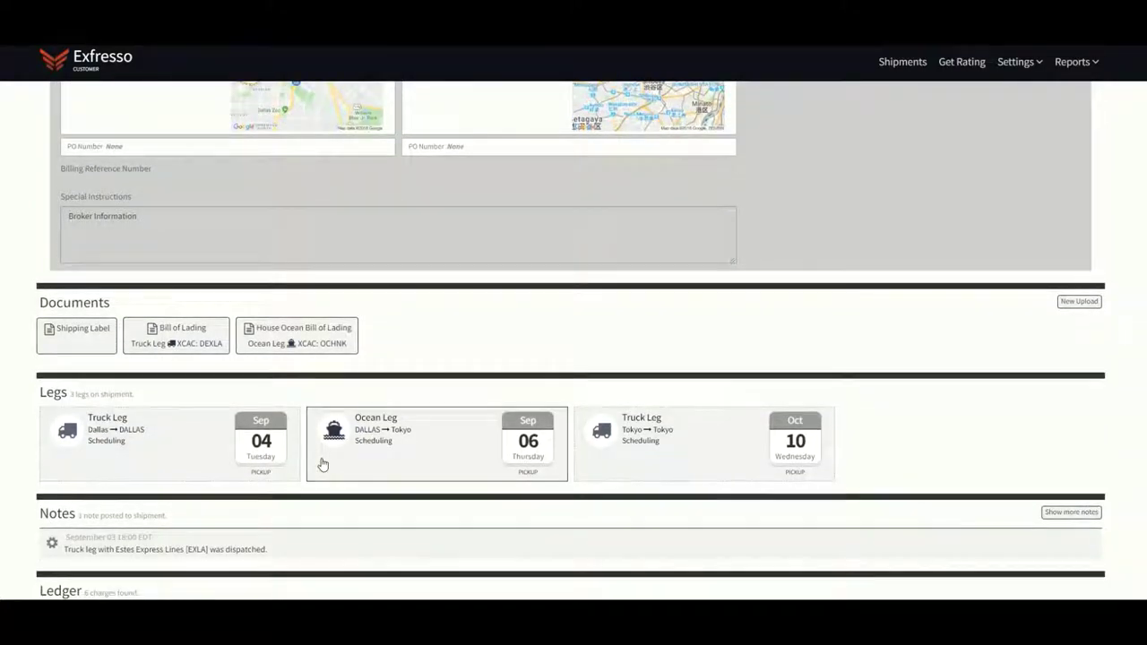
{"action": "scroll", "coordinate": [323, 463], "scroll_direction": "down", "scroll_amount": 1}
{"action": "left_click_drag", "start_coordinate": [138, 333], "coordinate": [67, 333]}
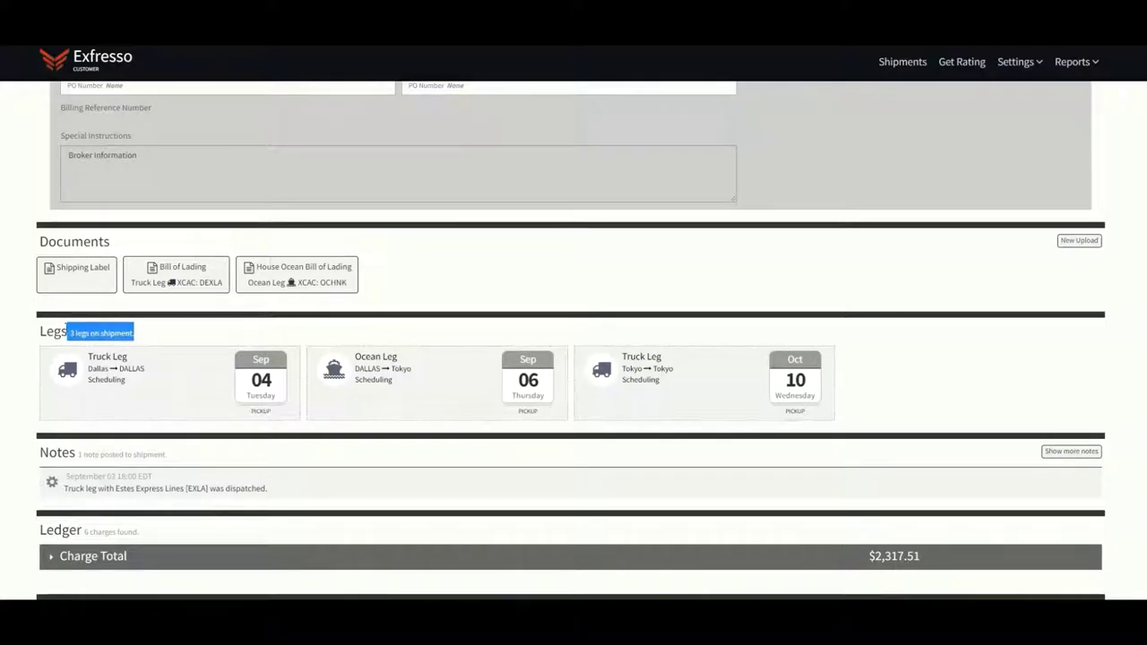
{"action": "left_click", "coordinate": [179, 379]}
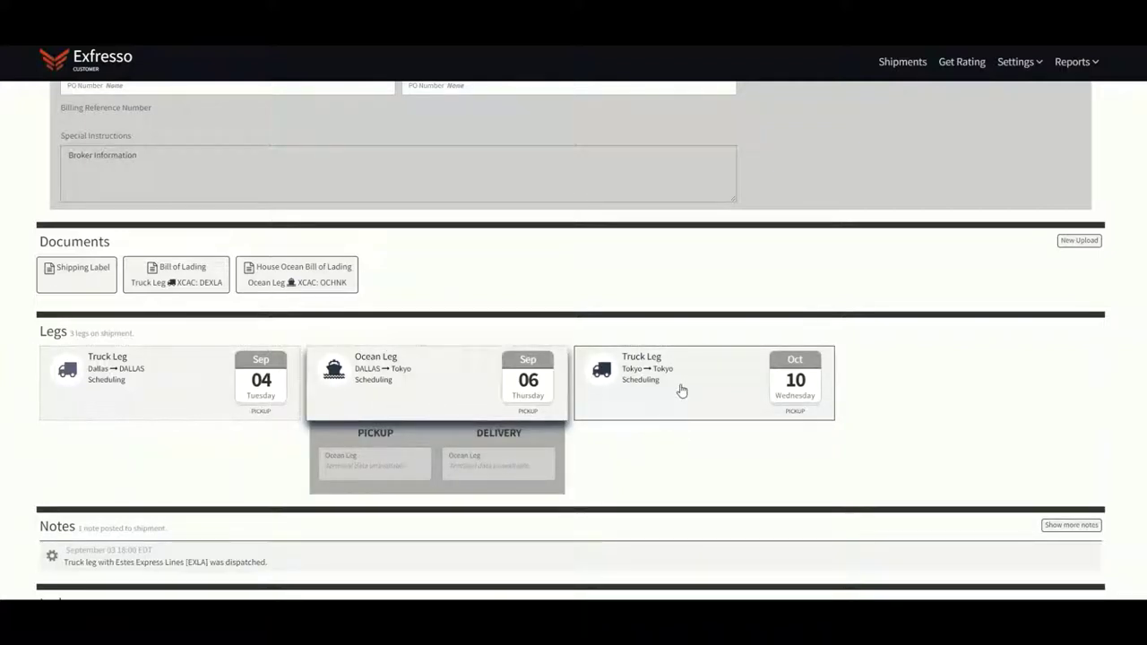
Show the Tokyo truck leg's pickup and delivery details and all shipment notes
{"action": "left_click", "coordinate": [680, 390]}
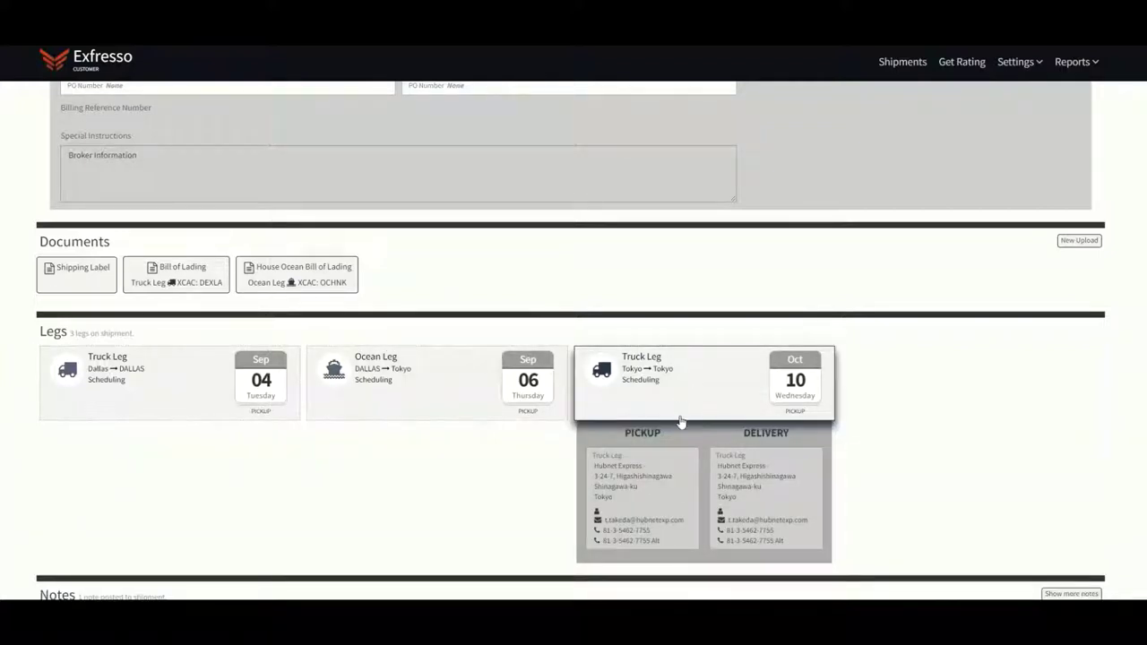
{"action": "scroll", "coordinate": [761, 520], "scroll_direction": "down", "scroll_amount": 3}
{"action": "scroll", "coordinate": [761, 520], "scroll_direction": "down", "scroll_amount": 2}
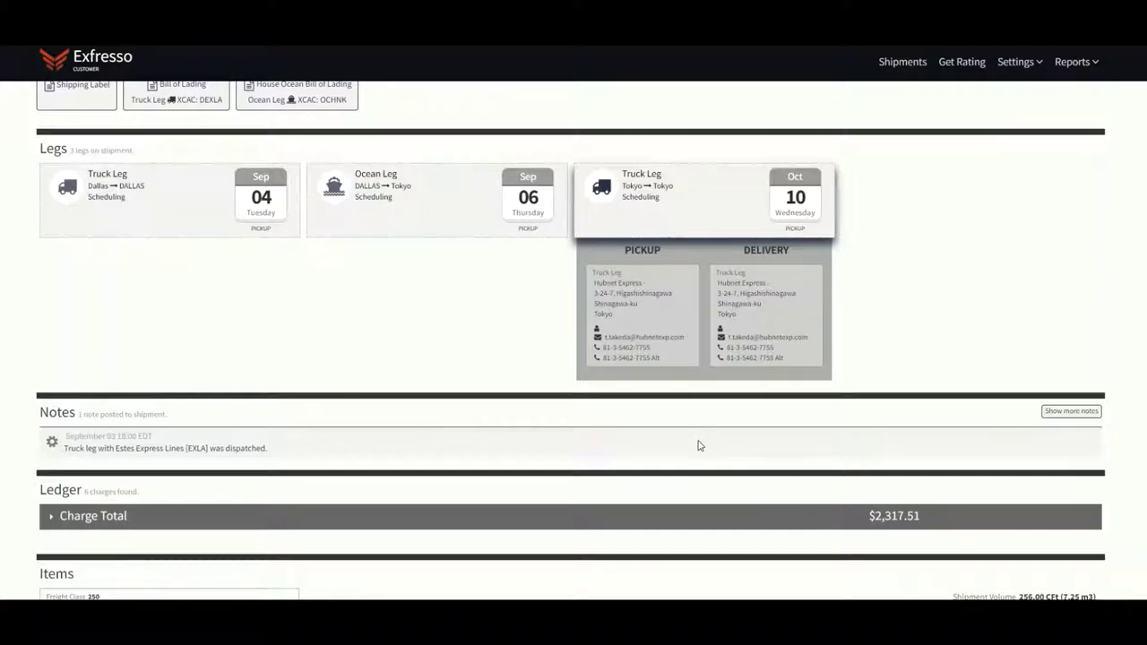
{"action": "left_click", "coordinate": [1065, 416]}
Expand the ledger's Charge Total row to show the six charges behind the $2,317.51 total
{"action": "scroll", "coordinate": [30, 408], "scroll_direction": "down", "scroll_amount": 3}
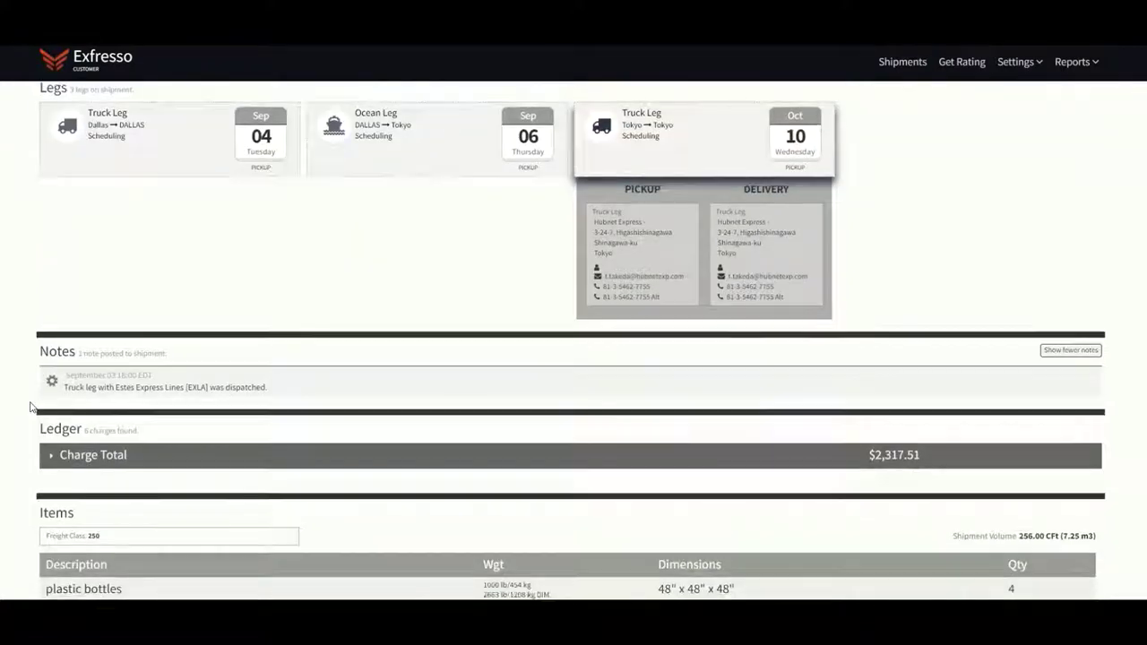
{"action": "scroll", "coordinate": [29, 407], "scroll_direction": "down", "scroll_amount": 1}
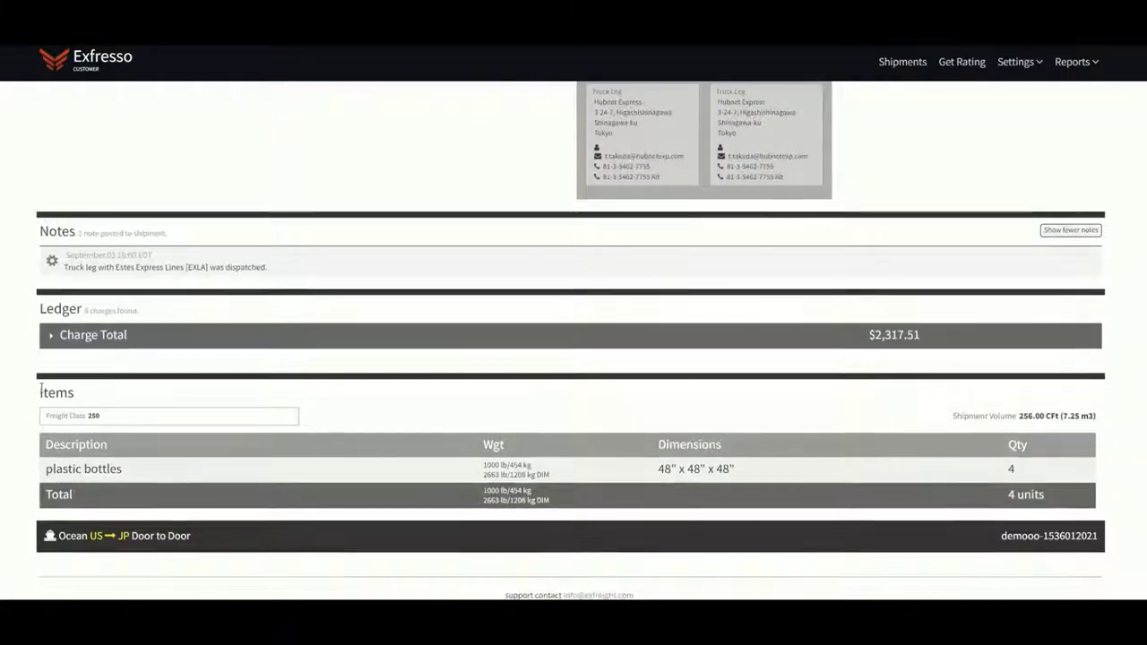
{"action": "left_click", "coordinate": [51, 339]}
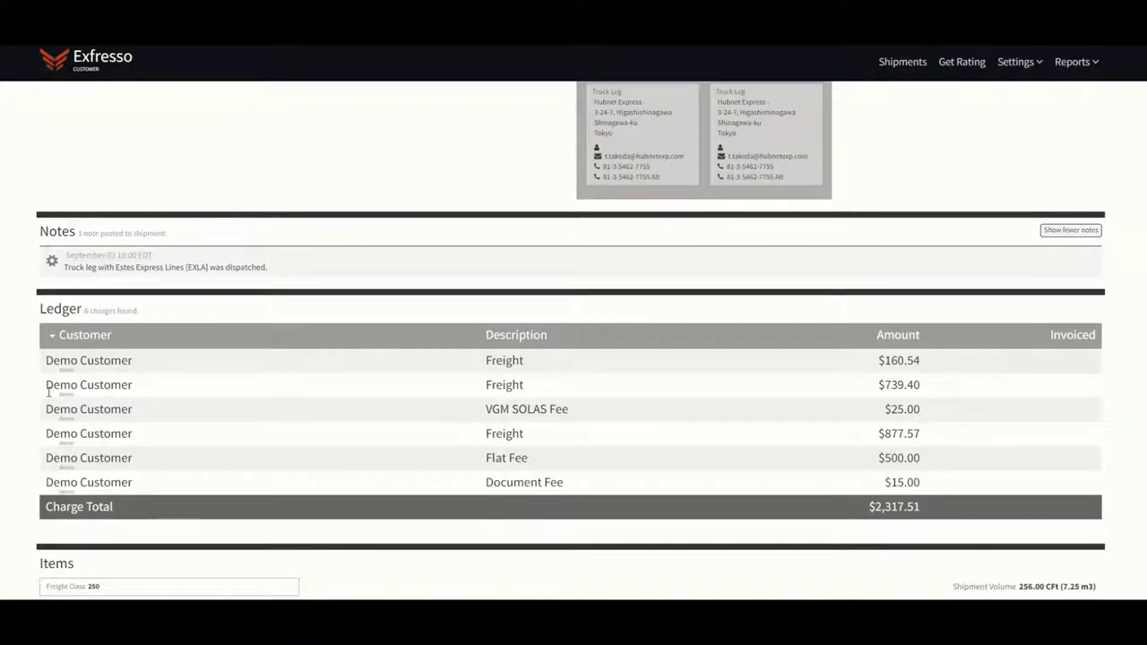
{"action": "scroll", "coordinate": [45, 385], "scroll_direction": "down", "scroll_amount": 1}
{"action": "scroll", "coordinate": [49, 391], "scroll_direction": "down", "scroll_amount": 1}
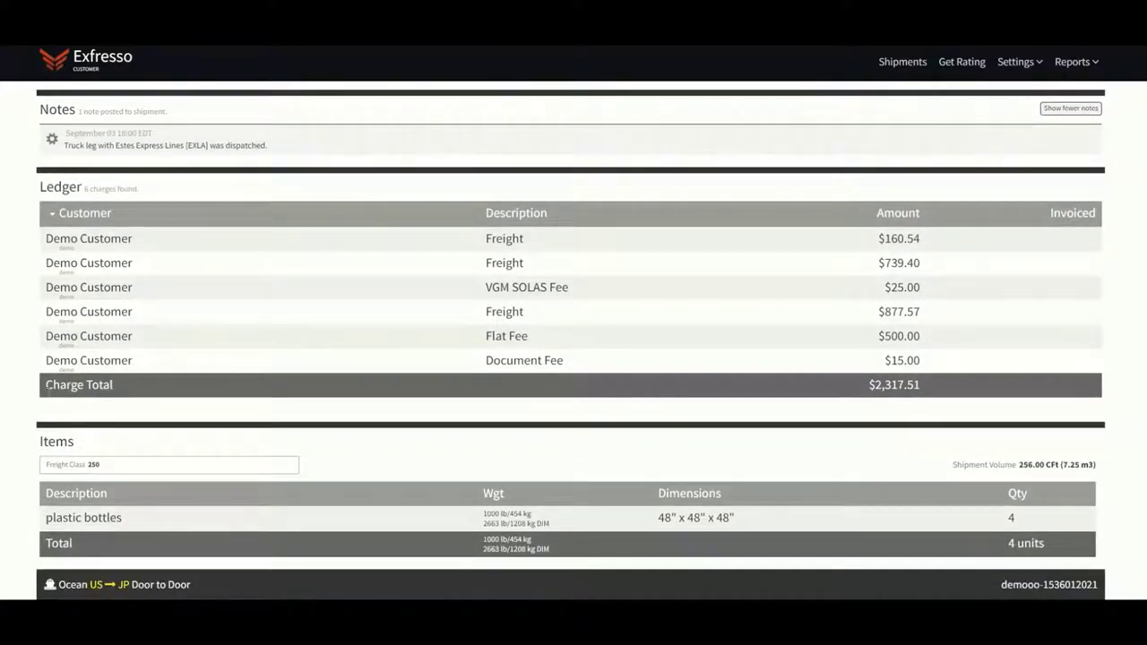
{"action": "scroll", "coordinate": [48, 388], "scroll_direction": "down", "scroll_amount": 1}
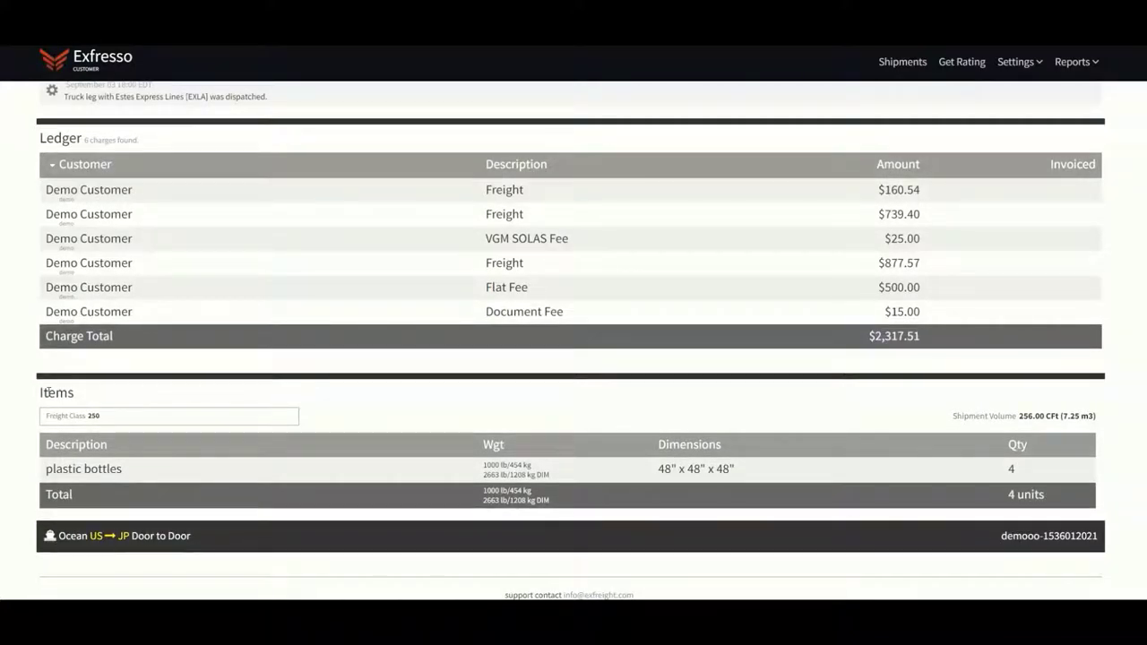
{"action": "left_click_drag", "start_coordinate": [57, 536], "coordinate": [211, 553]}
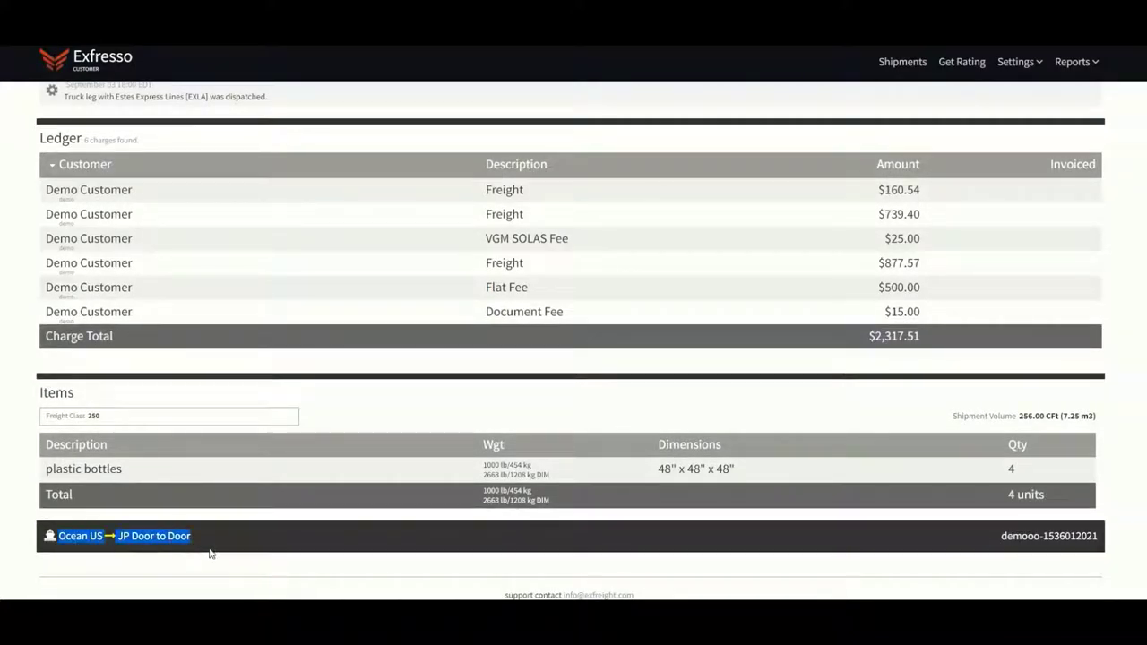
{"action": "scroll", "coordinate": [212, 546], "scroll_direction": "up", "scroll_amount": 1}
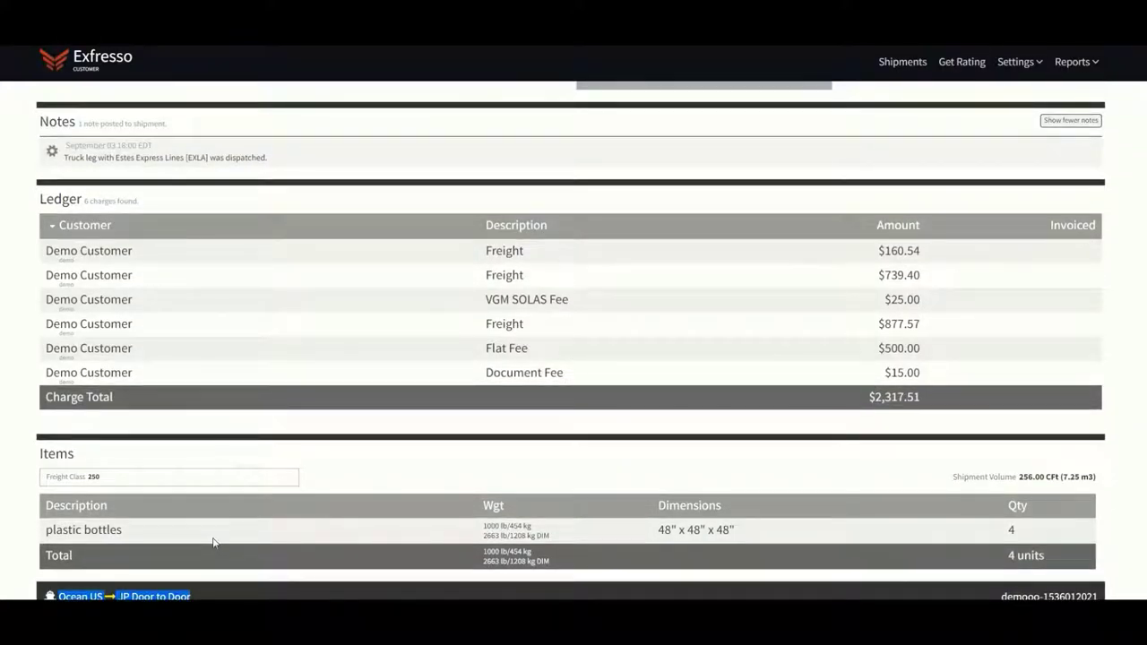
{"action": "scroll", "coordinate": [221, 501], "scroll_direction": "up", "scroll_amount": 5}
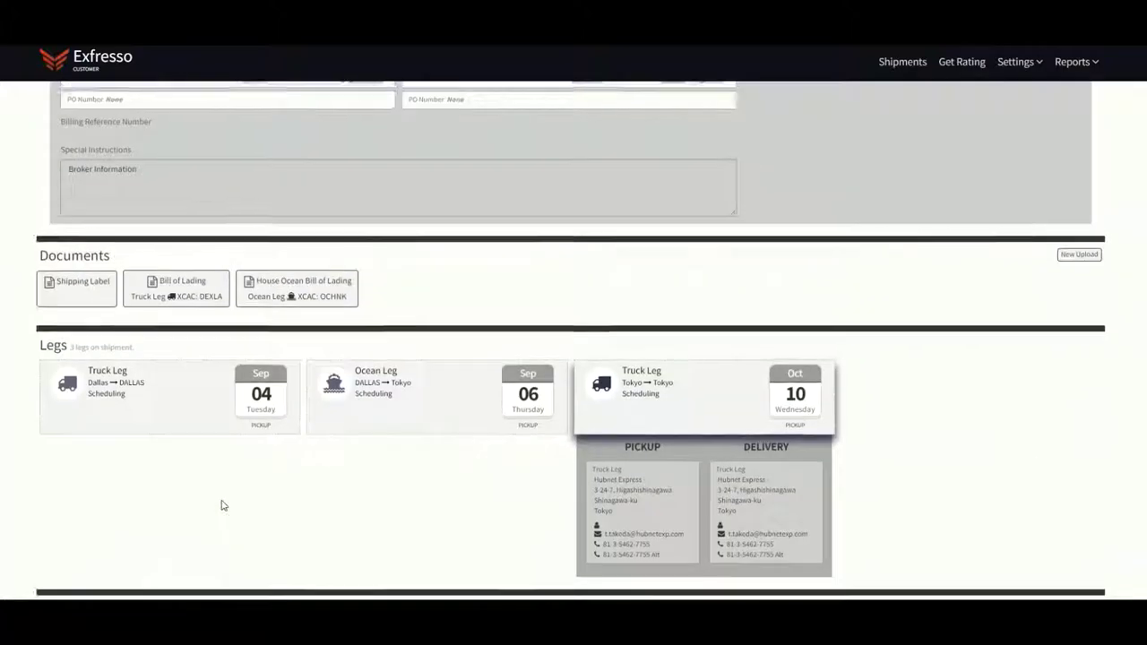
{"action": "scroll", "coordinate": [222, 504], "scroll_direction": "up", "scroll_amount": 5}
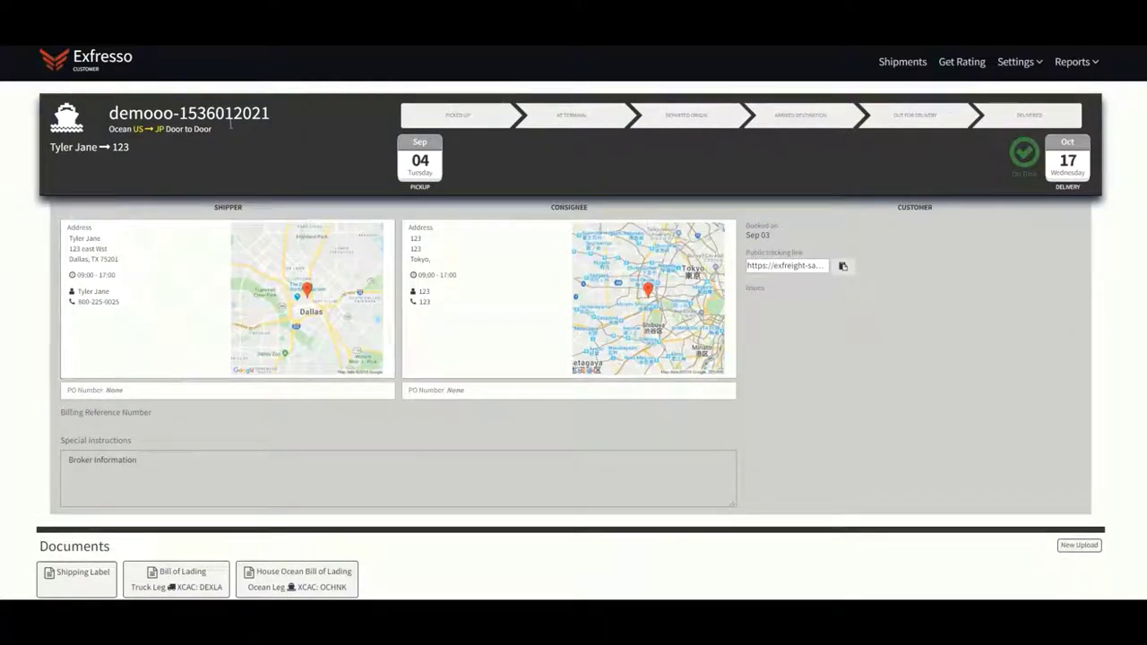
{"action": "double_click", "coordinate": [231, 125]}
{"action": "right_click", "coordinate": [230, 120]}
{"action": "left_click", "coordinate": [259, 132]}
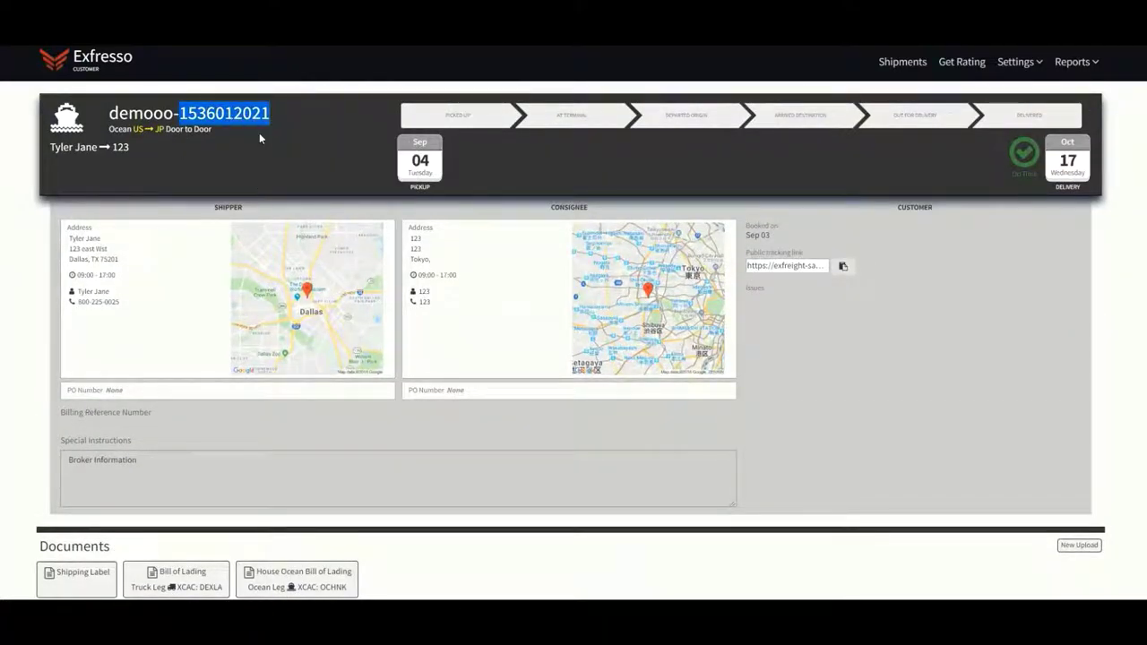
{"action": "left_click", "coordinate": [902, 62]}
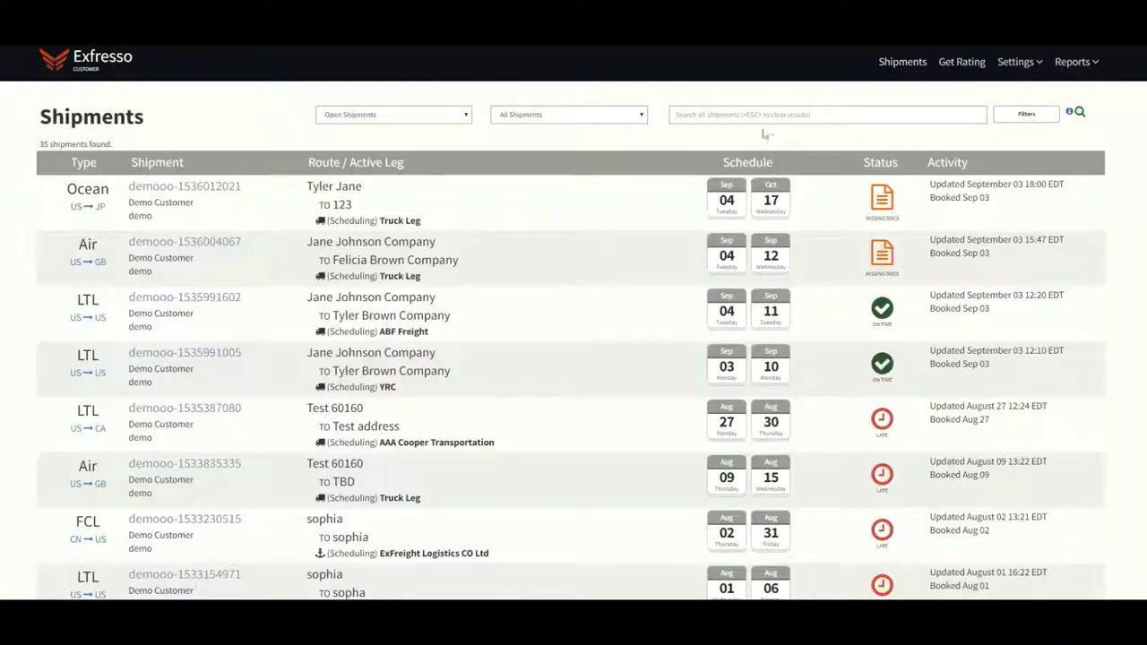
{"action": "left_click", "coordinate": [762, 115]}
{"action": "right_click", "coordinate": [759, 114]}
{"action": "left_click", "coordinate": [792, 213]}
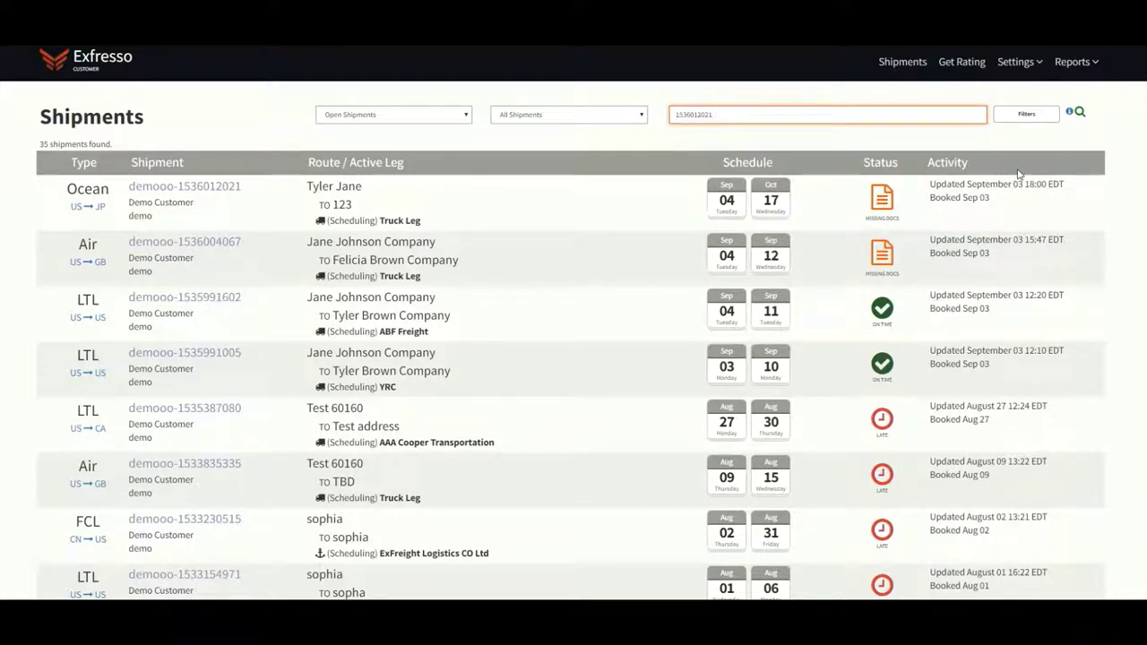
{"action": "key", "text": "Return"}
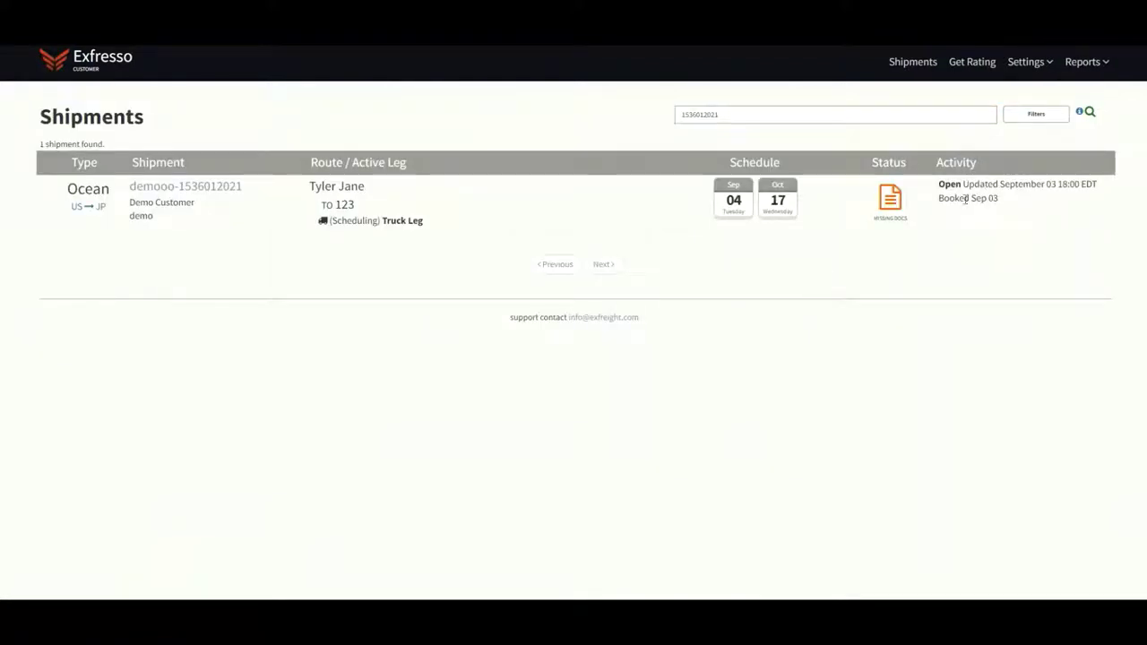
{"action": "left_click_drag", "start_coordinate": [912, 215], "coordinate": [1019, 218]}
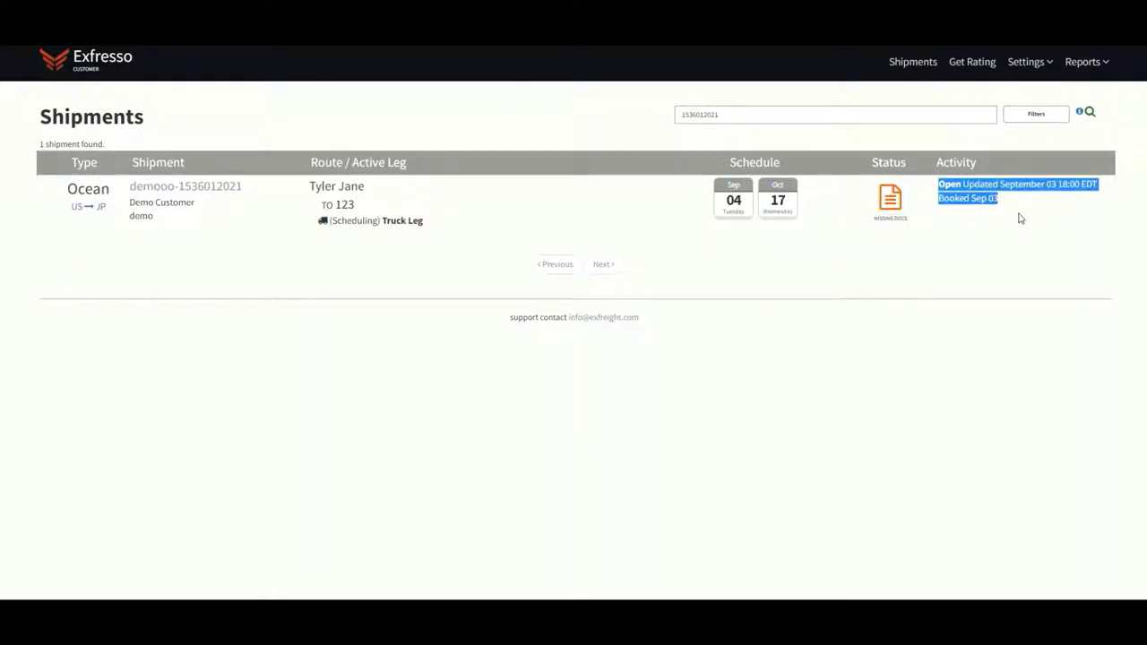
{"action": "left_click", "coordinate": [451, 196]}
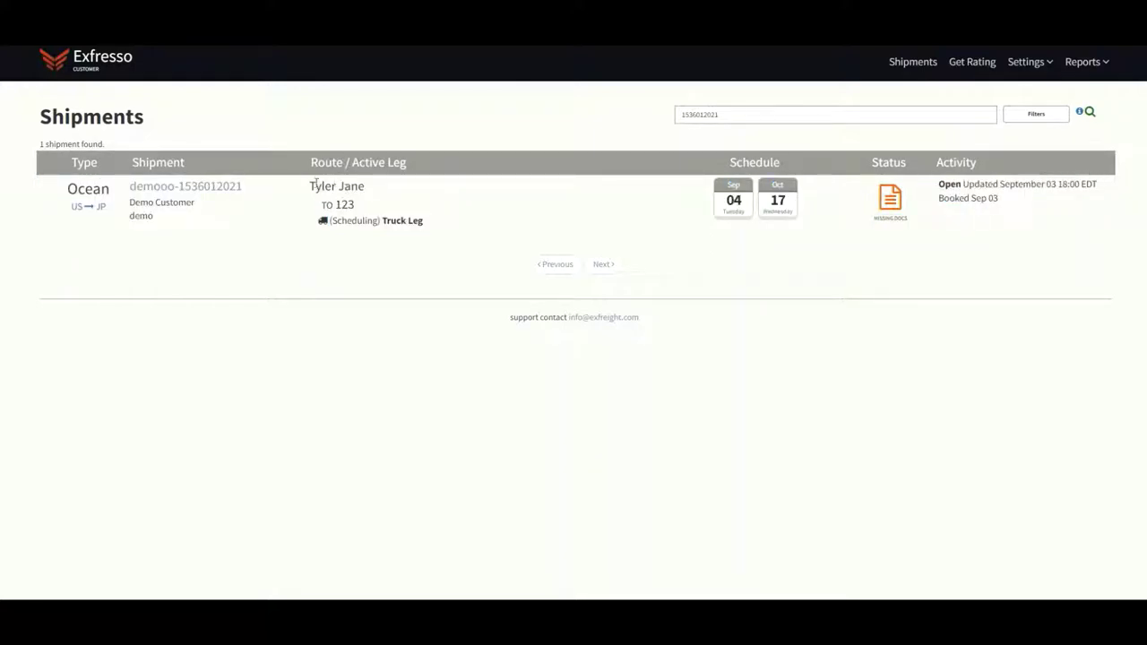
{"action": "left_click_drag", "start_coordinate": [316, 183], "coordinate": [385, 209]}
{"action": "left_click", "coordinate": [463, 223]}
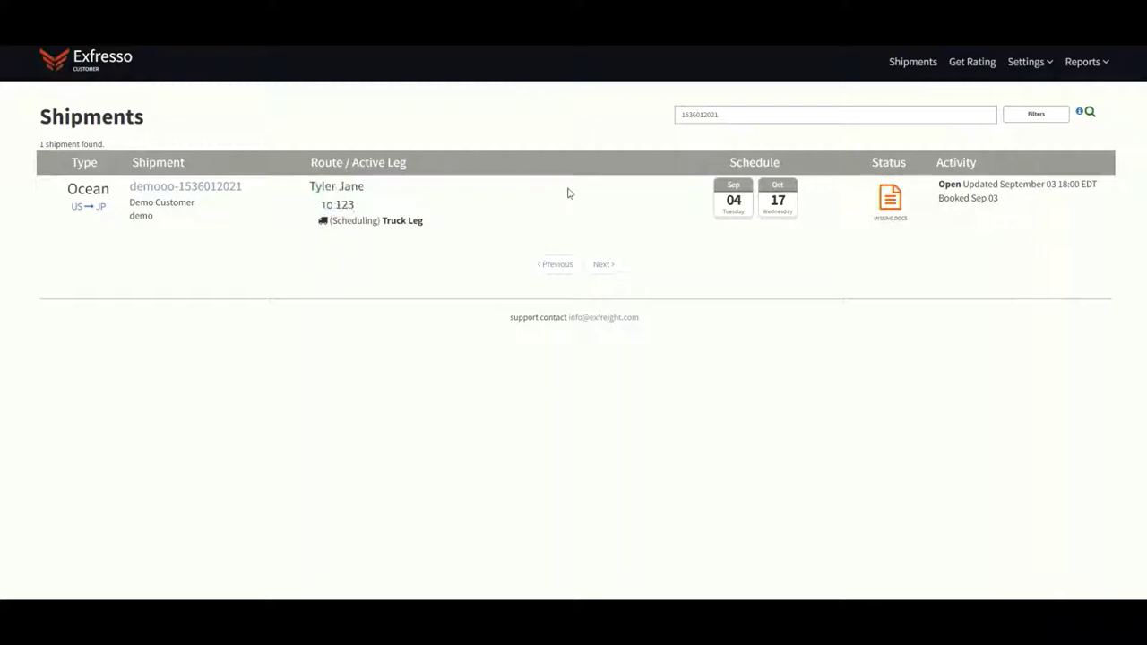
{"action": "left_click", "coordinate": [919, 60]}
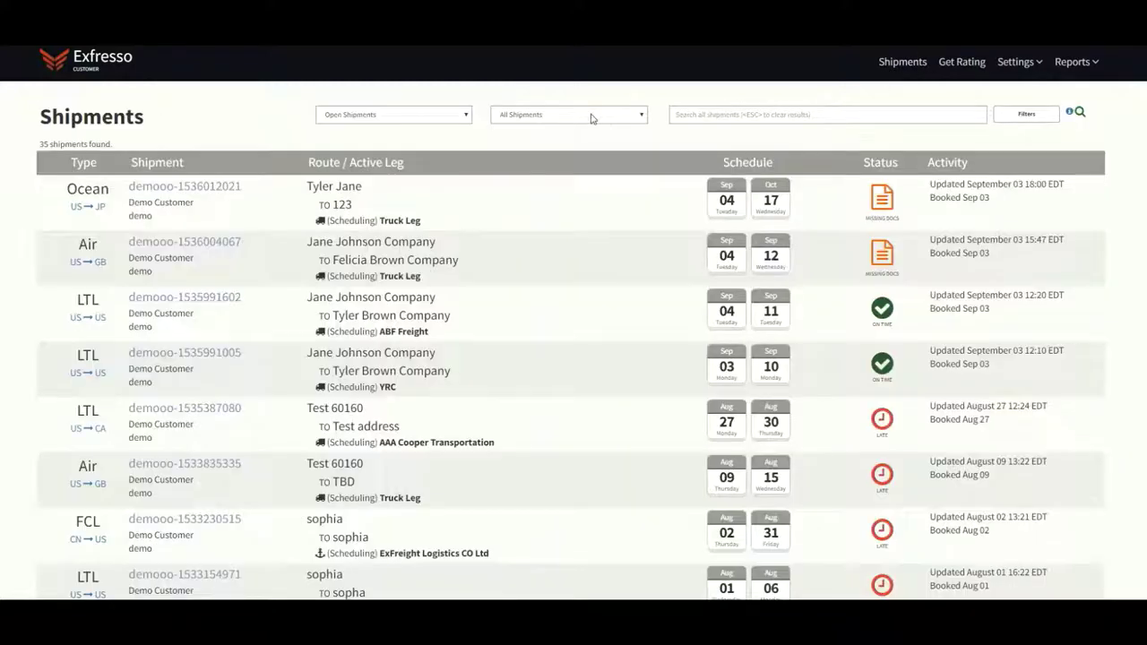
{"action": "left_click", "coordinate": [594, 116]}
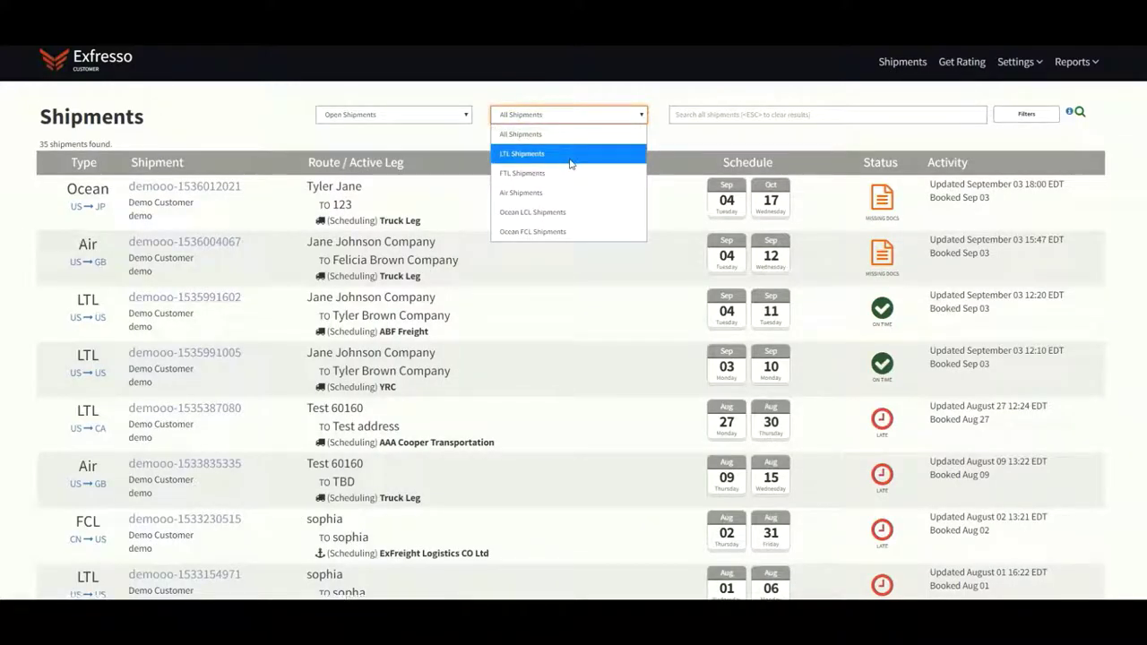
{"action": "left_click", "coordinate": [572, 154]}
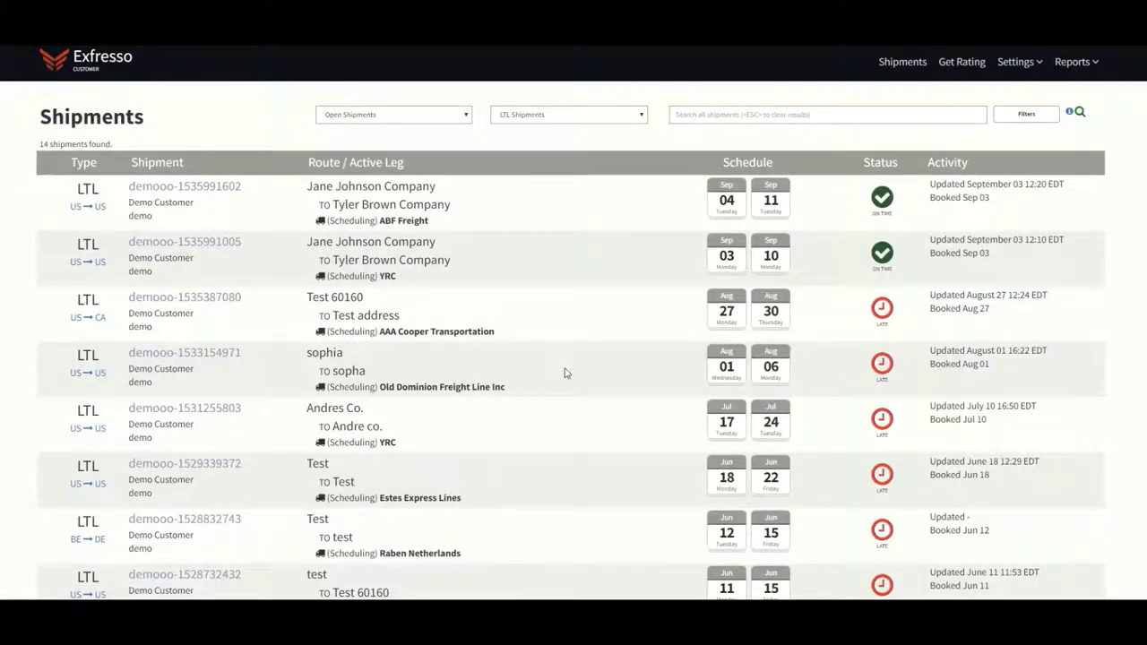
{"action": "scroll", "coordinate": [565, 374], "scroll_direction": "down", "scroll_amount": 4}
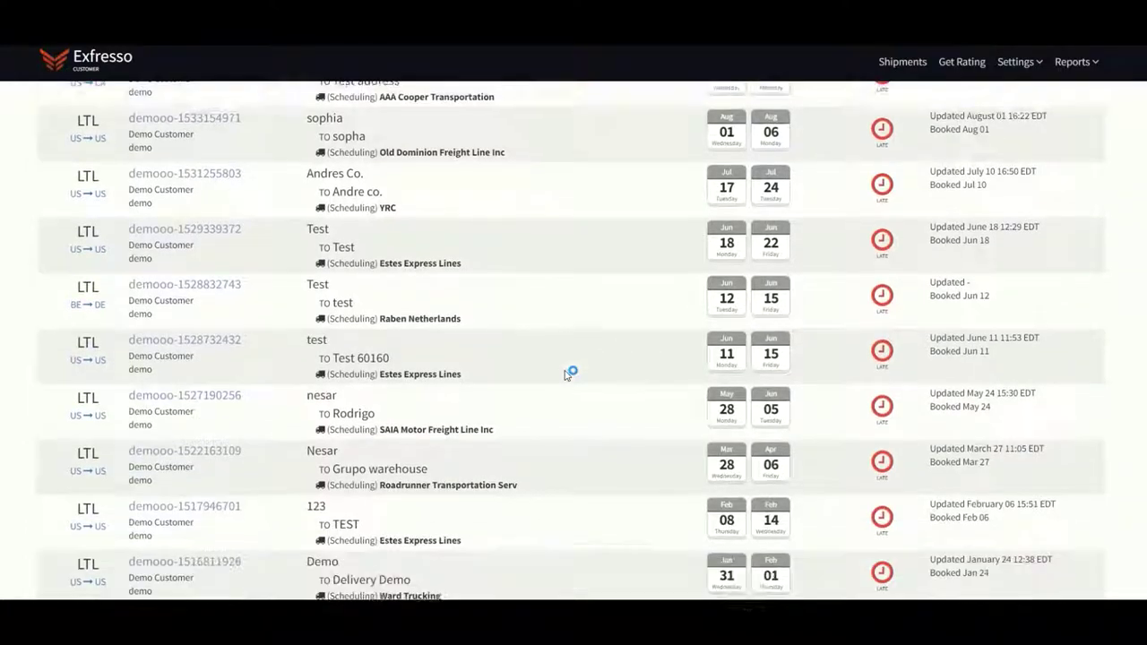
{"action": "scroll", "coordinate": [564, 374], "scroll_direction": "down", "scroll_amount": 2}
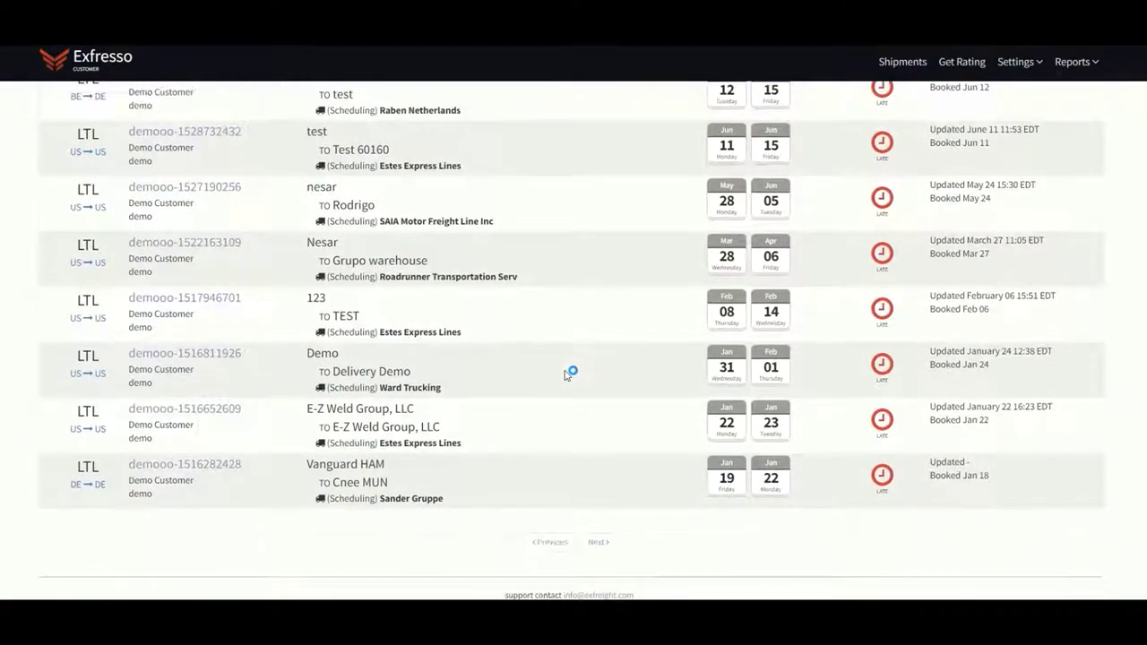
{"action": "scroll", "coordinate": [565, 374], "scroll_direction": "up", "scroll_amount": 3}
{"action": "scroll", "coordinate": [564, 374], "scroll_direction": "up", "scroll_amount": 3}
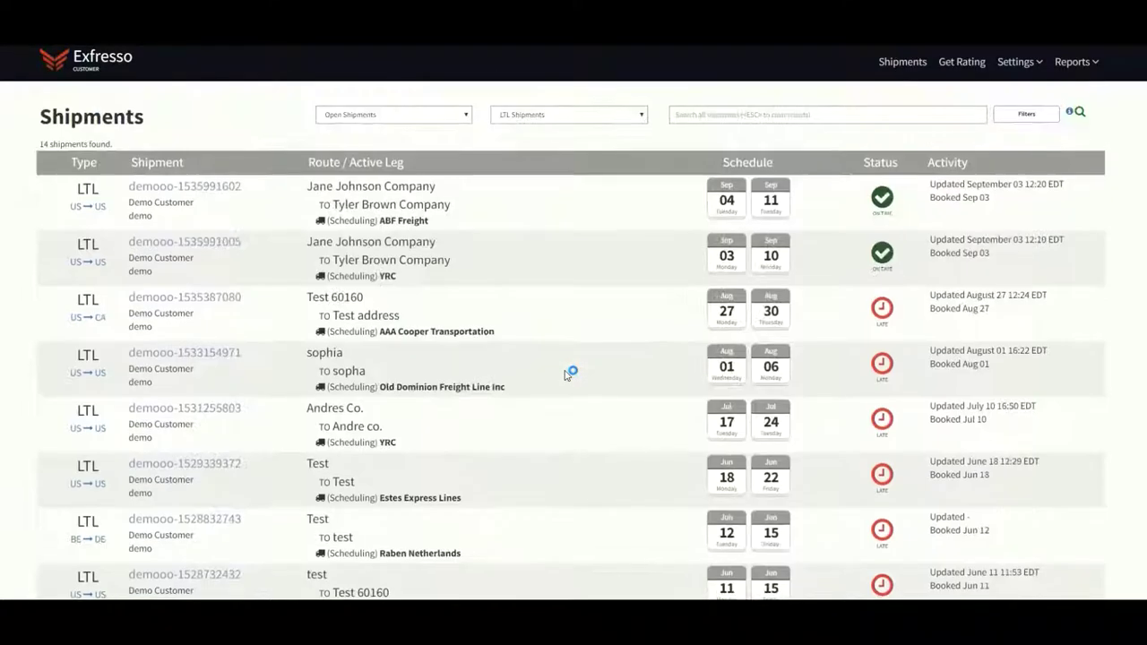
{"action": "left_click", "coordinate": [706, 106]}
{"action": "key", "text": "Return"}
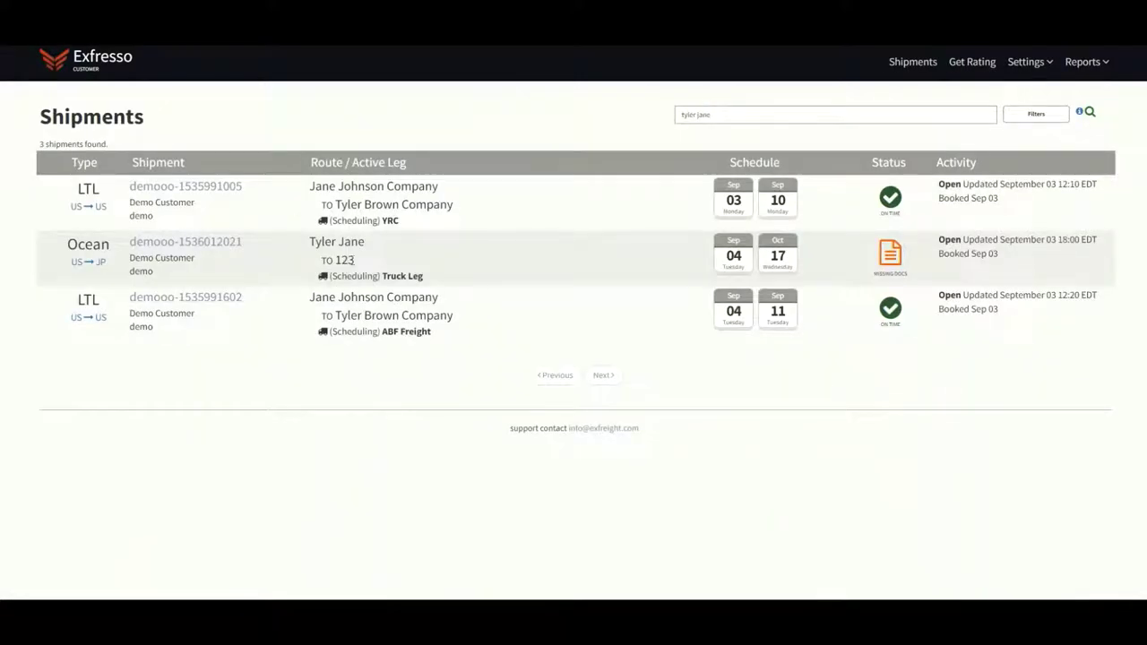
{"action": "left_click_drag", "start_coordinate": [351, 258], "coordinate": [308, 243]}
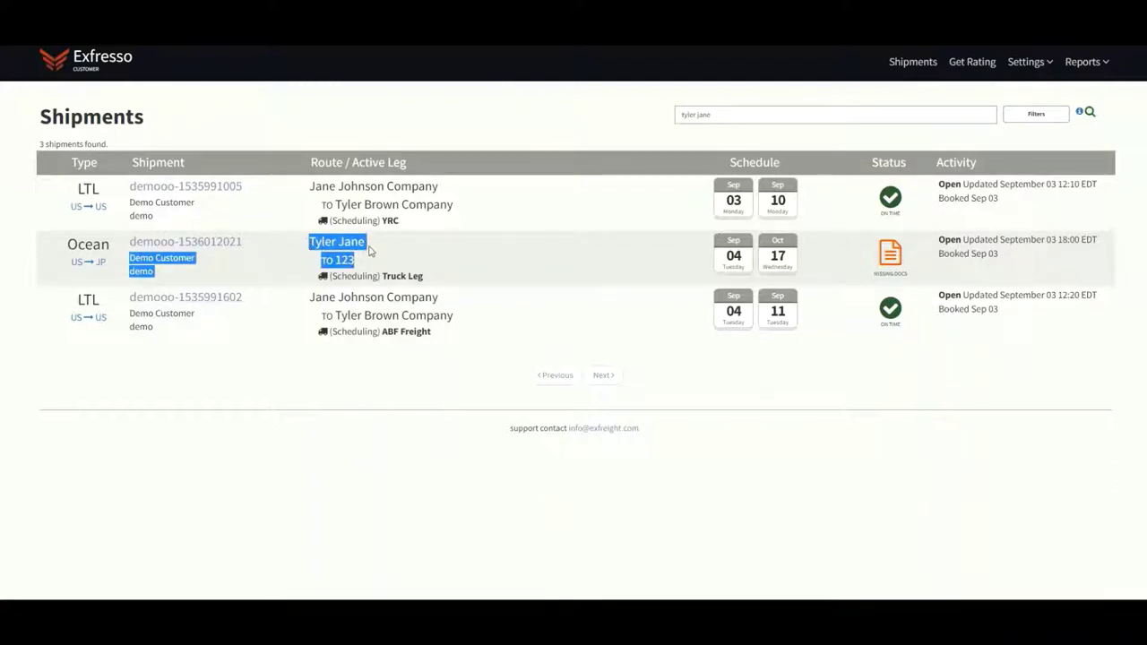
{"action": "left_click", "coordinate": [408, 245]}
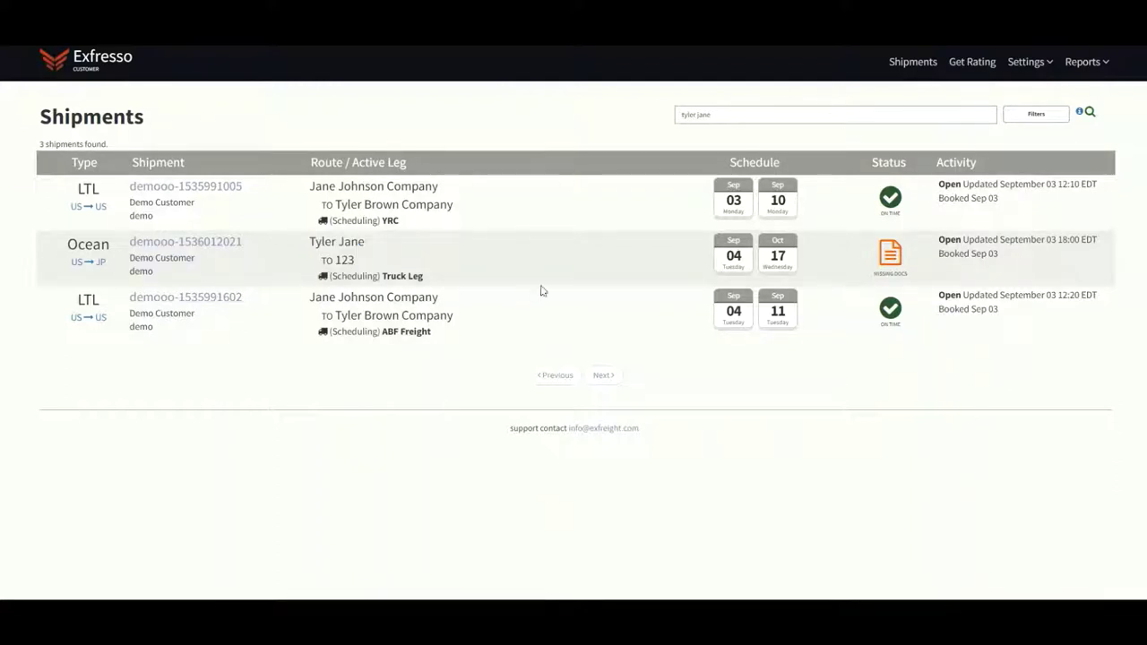
{"action": "left_click", "coordinate": [888, 63]}
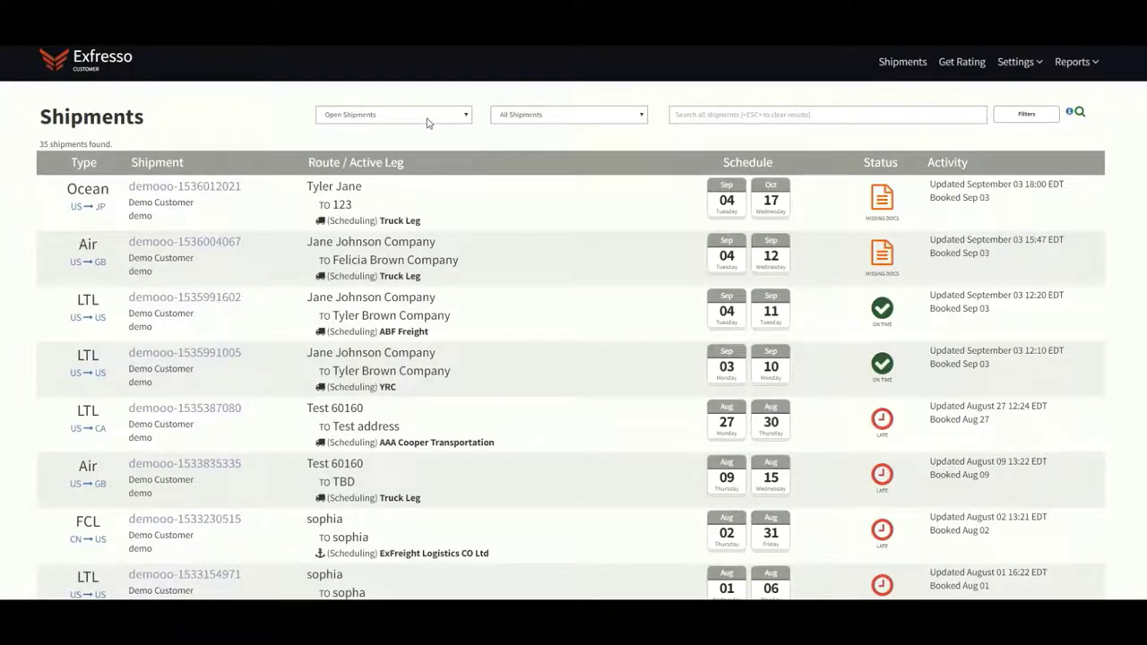
{"action": "left_click", "coordinate": [452, 116]}
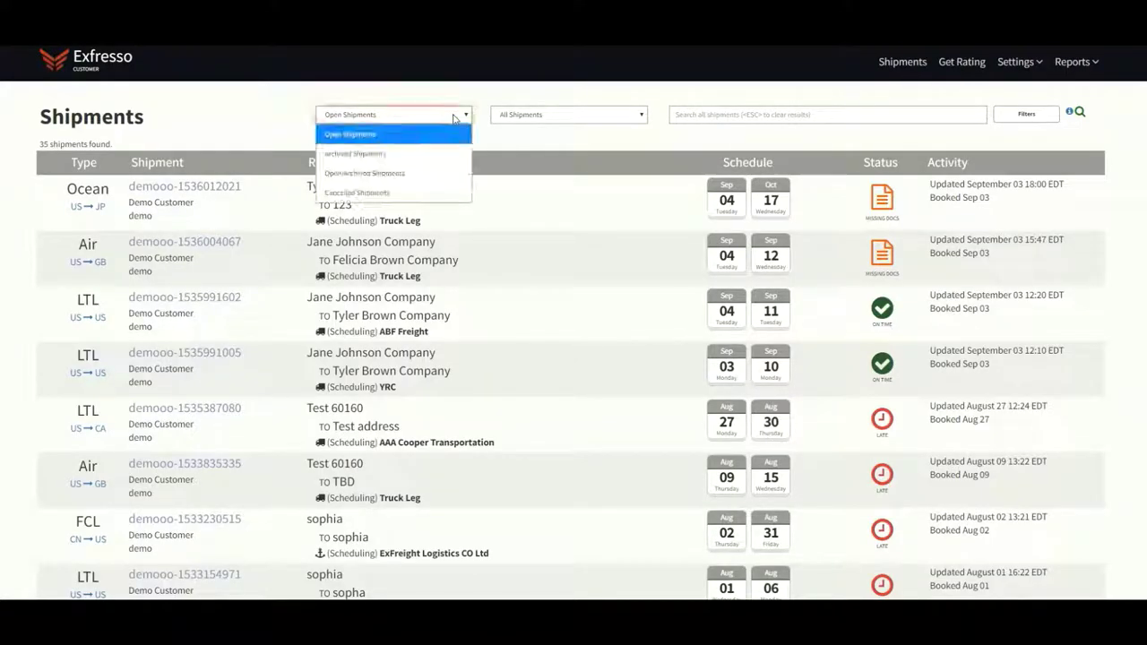
{"action": "left_click", "coordinate": [436, 142]}
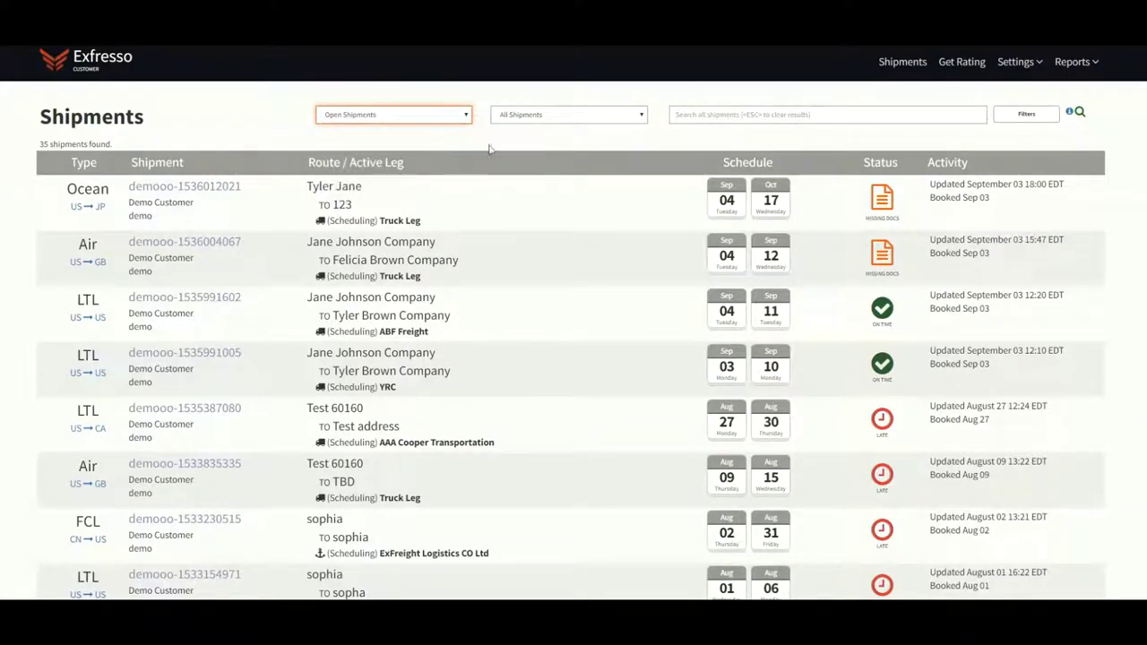
{"action": "left_click", "coordinate": [629, 117]}
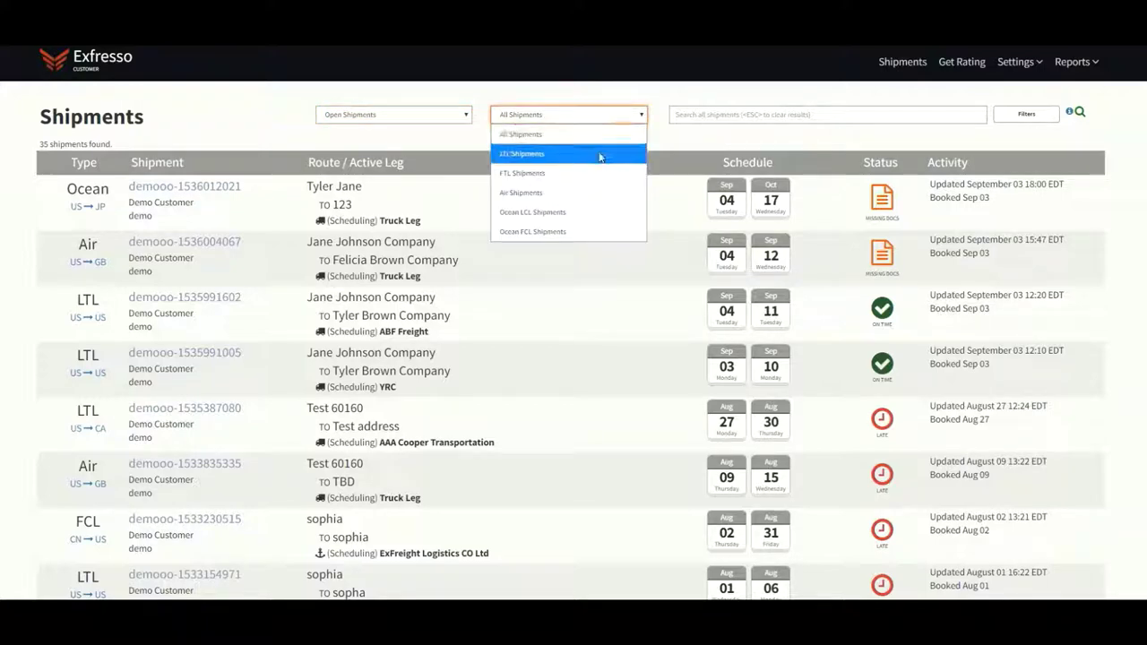
{"action": "left_click", "coordinate": [600, 160]}
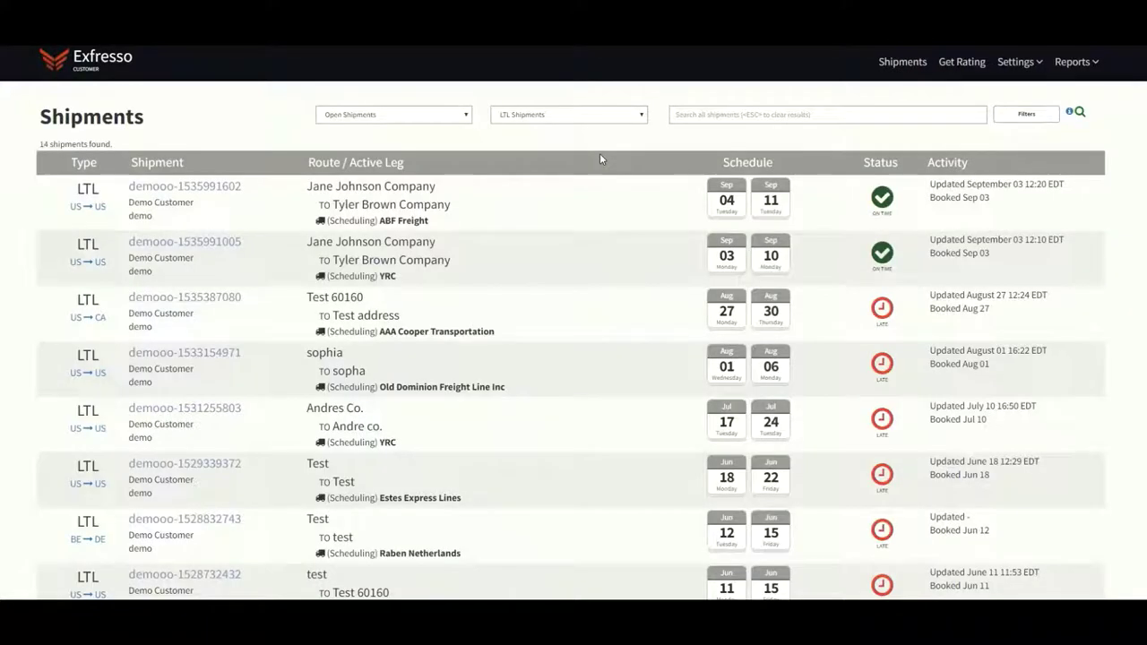
{"action": "scroll", "coordinate": [555, 348], "scroll_direction": "down", "scroll_amount": 5}
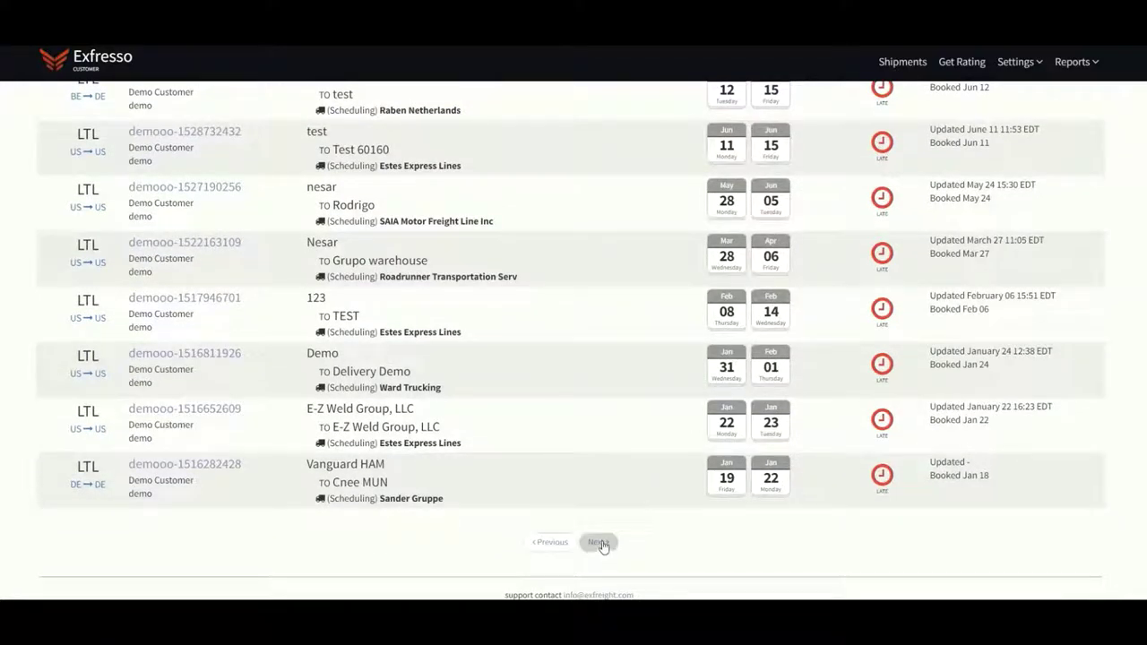
{"action": "scroll", "coordinate": [586, 465], "scroll_direction": "up", "scroll_amount": 5}
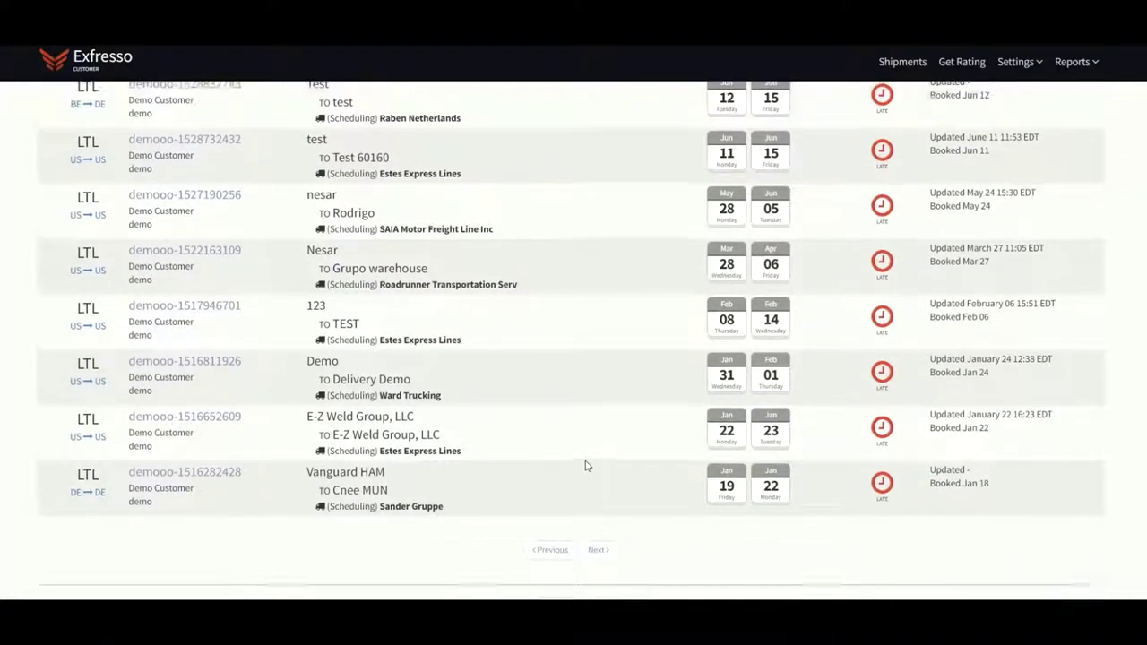
{"action": "scroll", "coordinate": [585, 464], "scroll_direction": "up", "scroll_amount": 2}
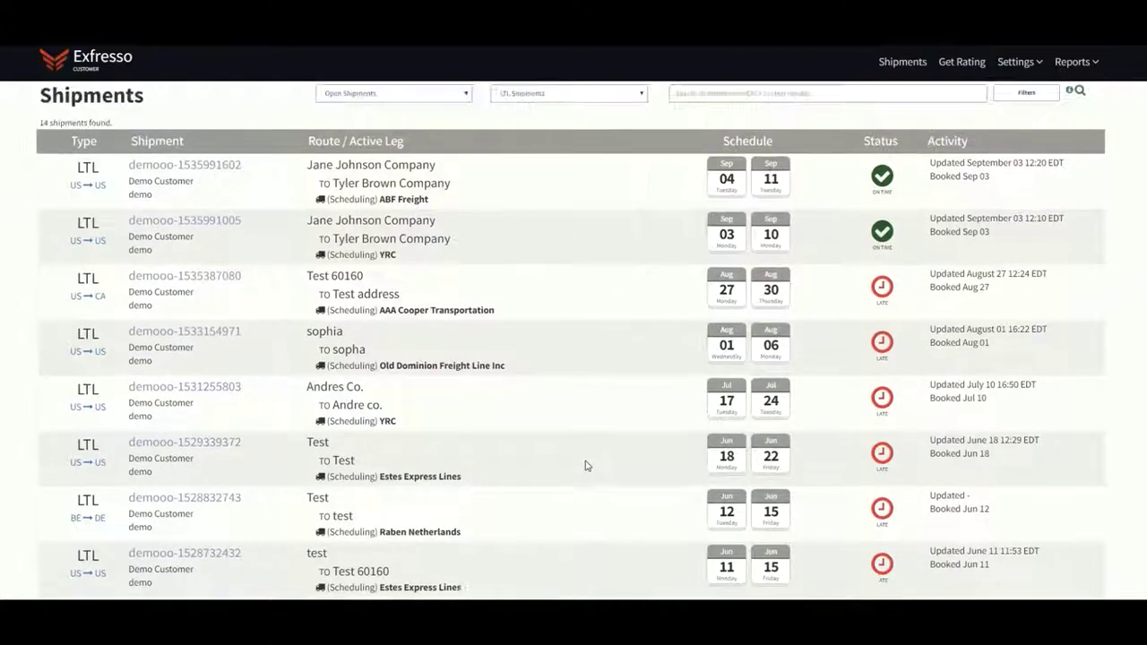
{"action": "scroll", "coordinate": [586, 465], "scroll_direction": "up", "scroll_amount": 1}
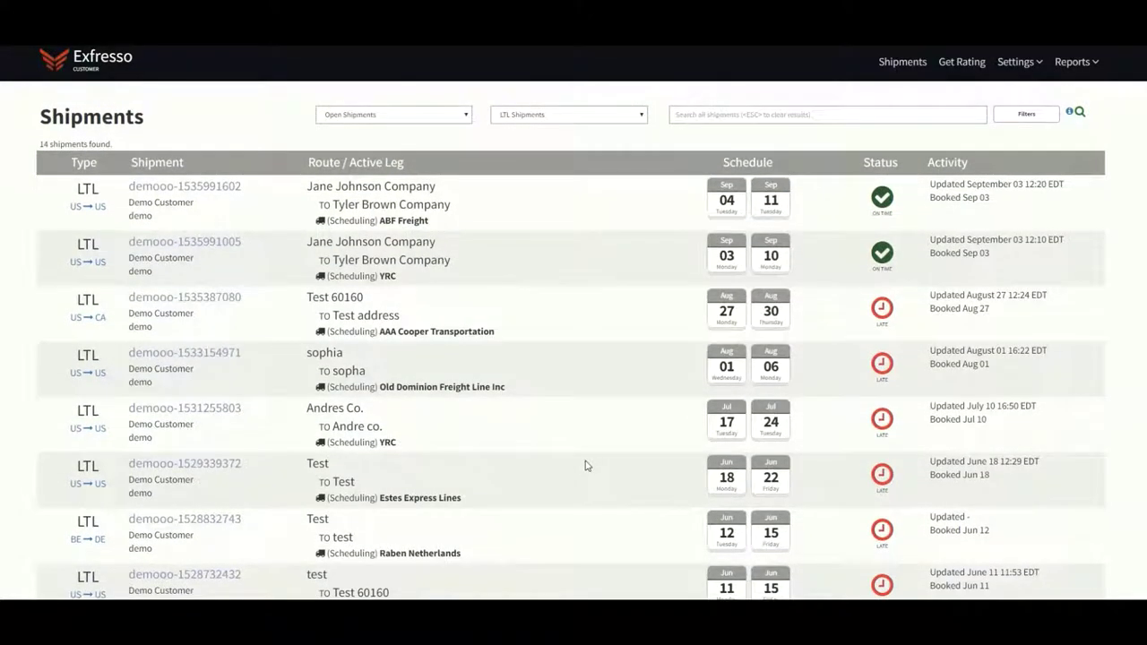
Search shipments for '123', then leave the shipment details page for the rating form
{"action": "left_click", "coordinate": [699, 117]}
{"action": "type", "text": "123"}
{"action": "key", "text": "Return"}
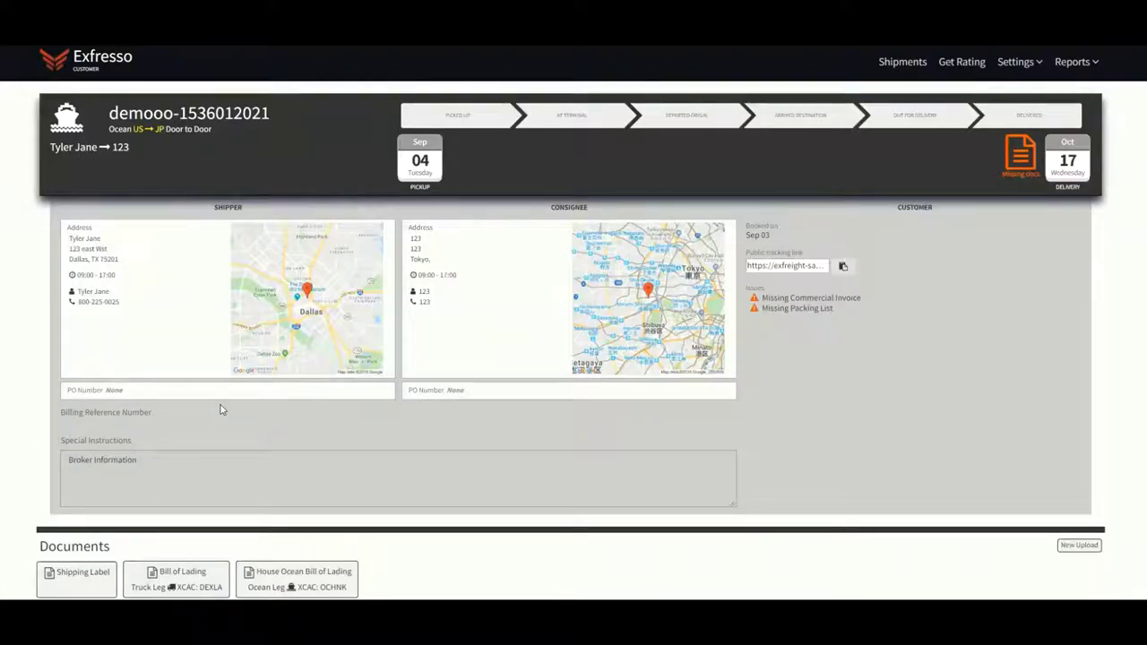
{"action": "left_click", "coordinate": [893, 59]}
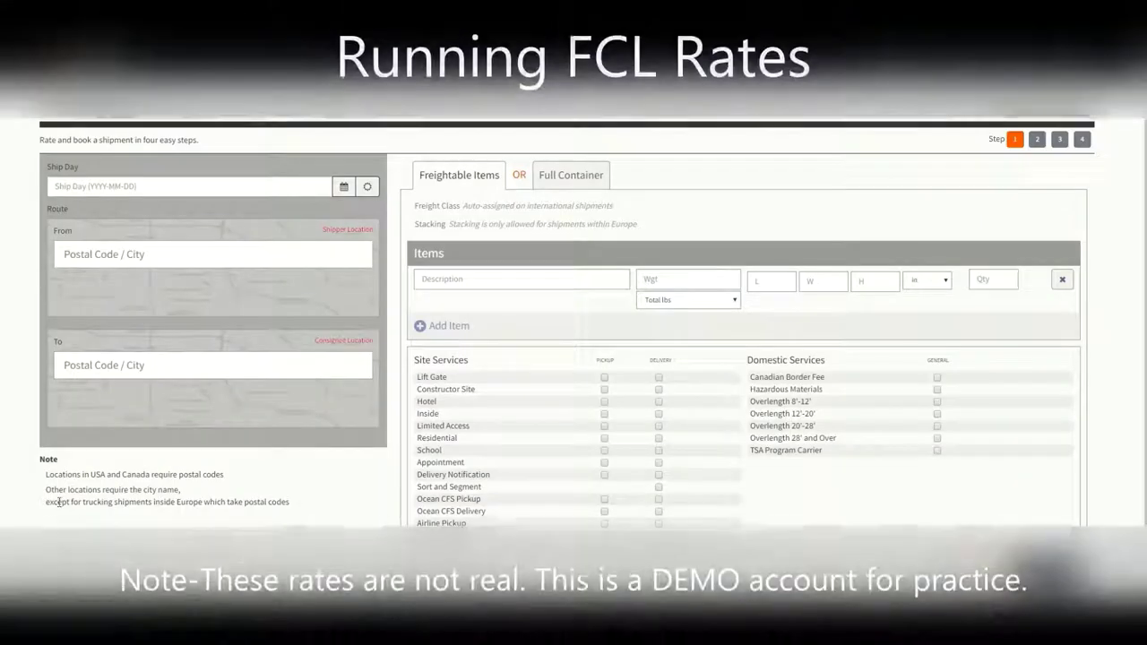
Switch the quote to Full Container and set the ship day to 2018-09-04
{"action": "left_click", "coordinate": [570, 176]}
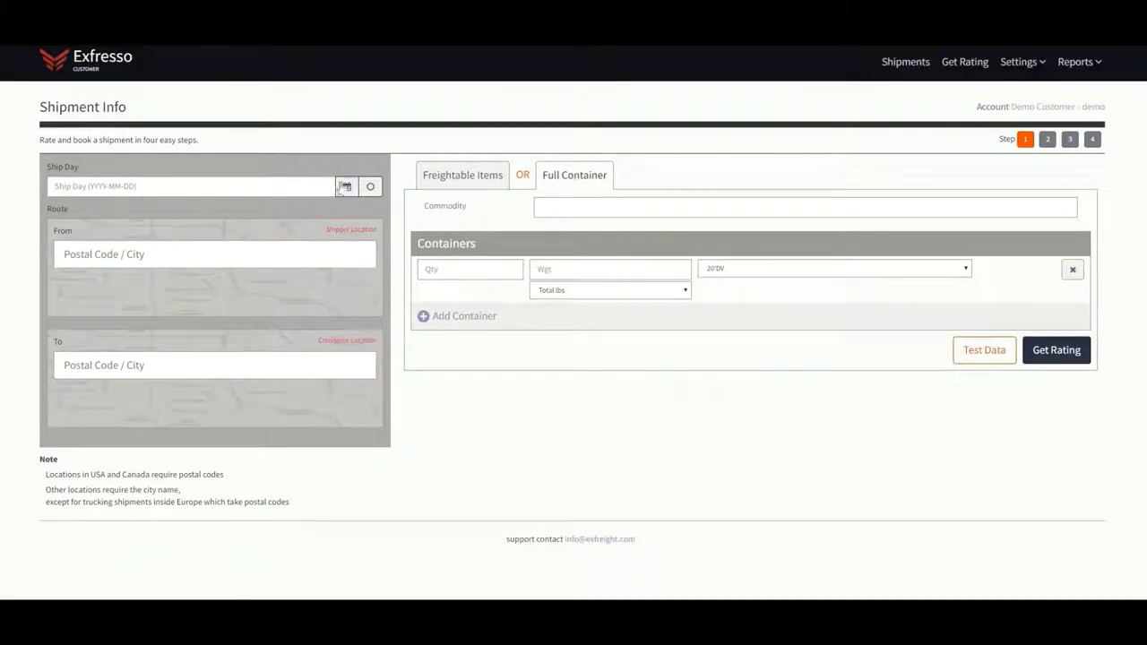
{"action": "left_click", "coordinate": [346, 187]}
{"action": "left_click", "coordinate": [118, 299]}
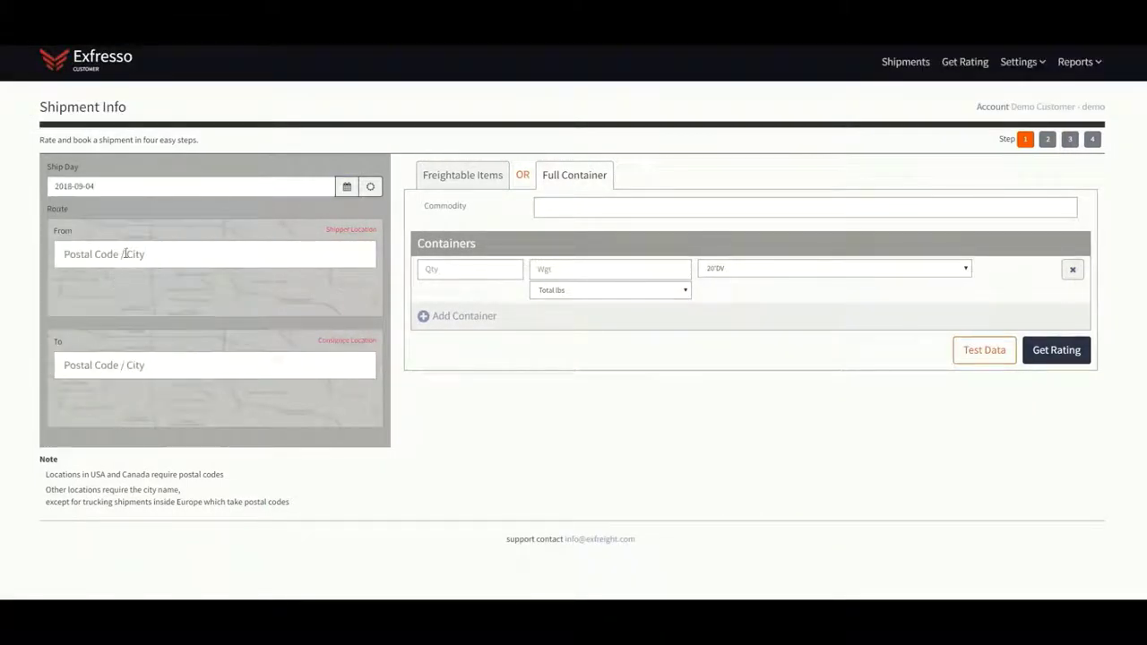
Route the quote from Allentown, PA 18109 to Rotterdam, South Holland, Netherlands
{"action": "left_click", "coordinate": [127, 253]}
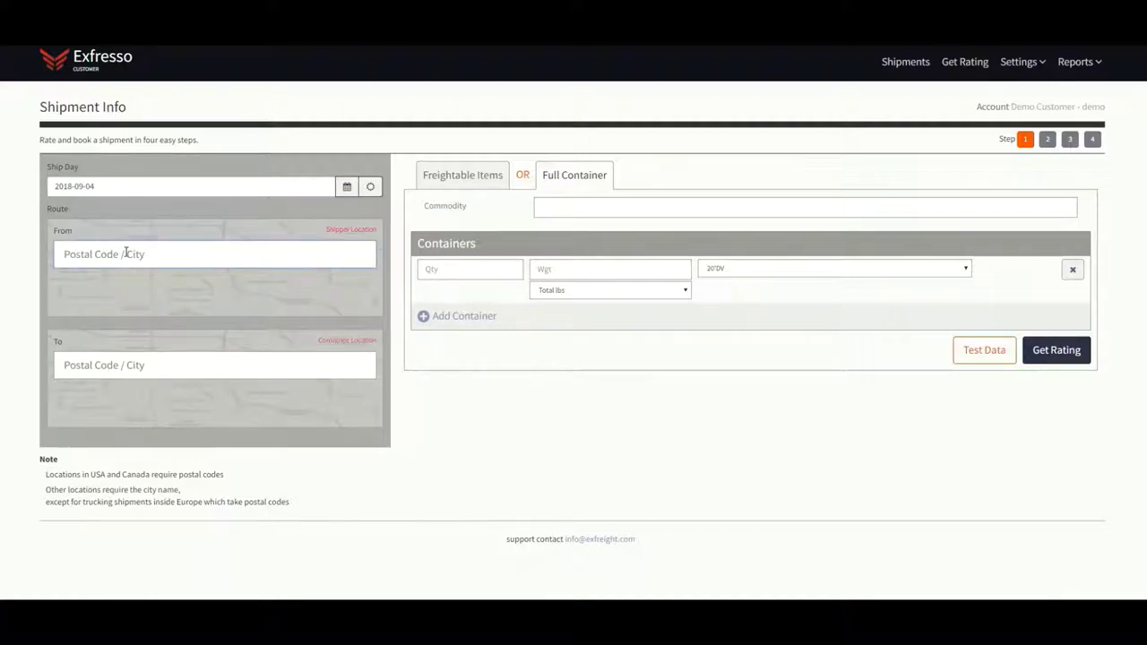
{"action": "type", "text": "18109"}
{"action": "left_click", "coordinate": [116, 288]}
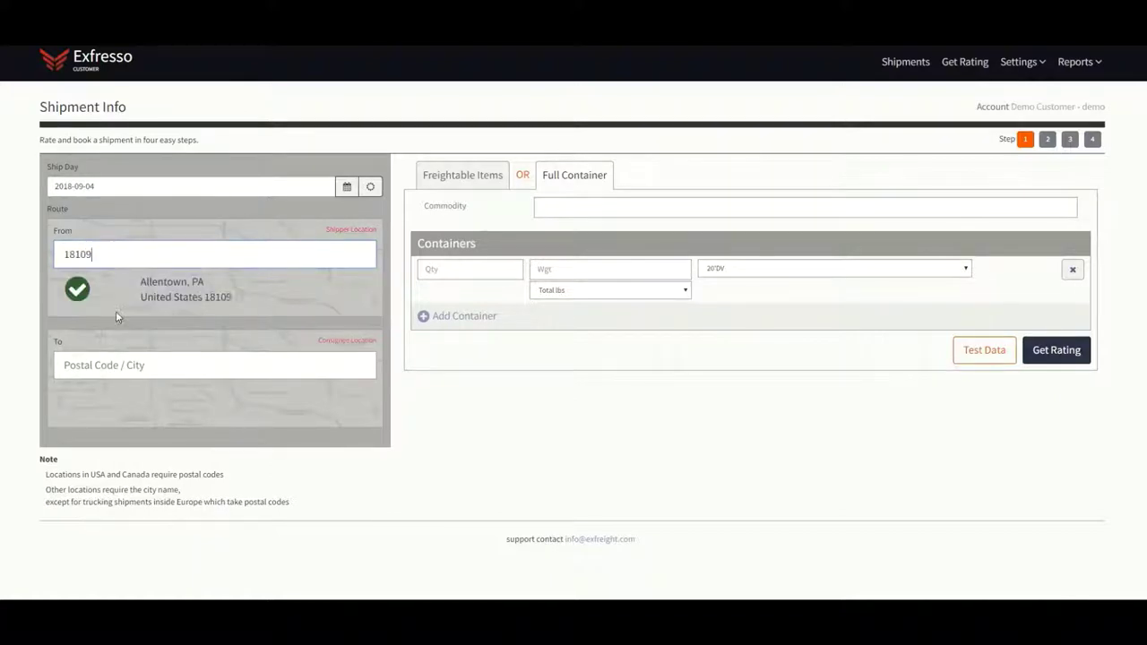
{"action": "left_click", "coordinate": [112, 365]}
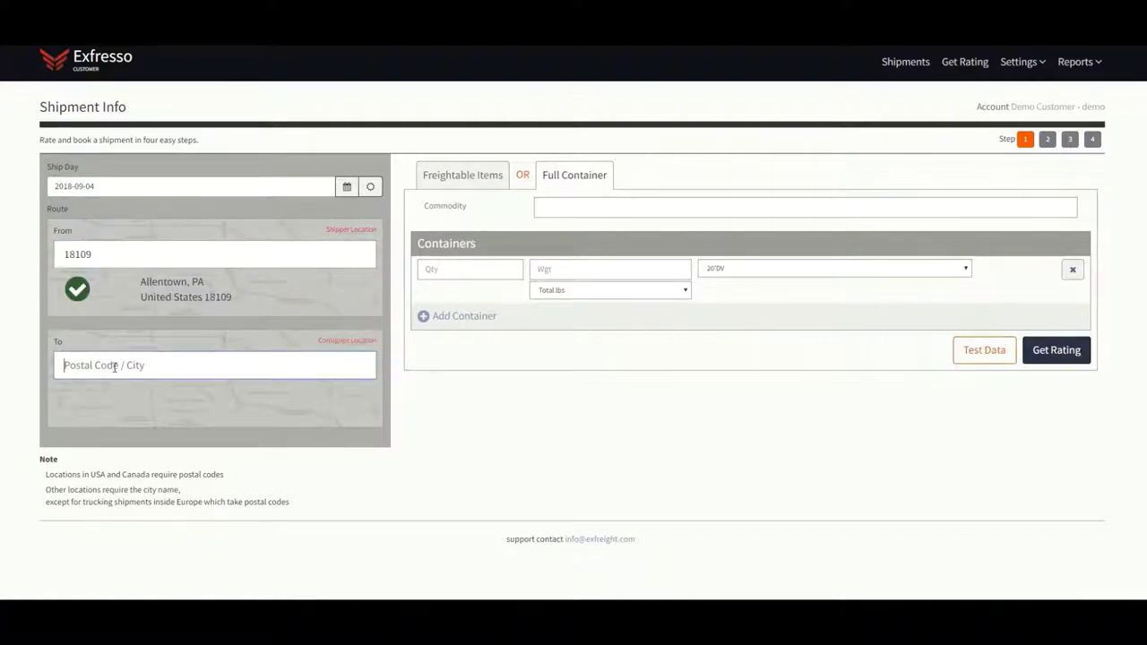
{"action": "type", "text": "rotter"}
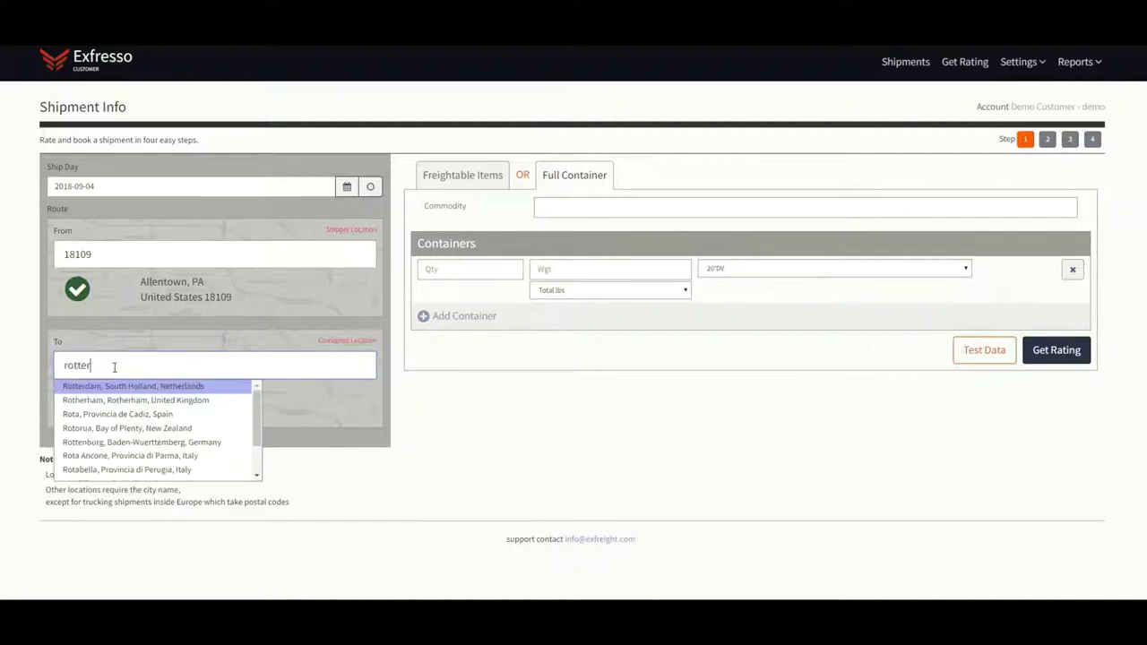
{"action": "left_click", "coordinate": [118, 386]}
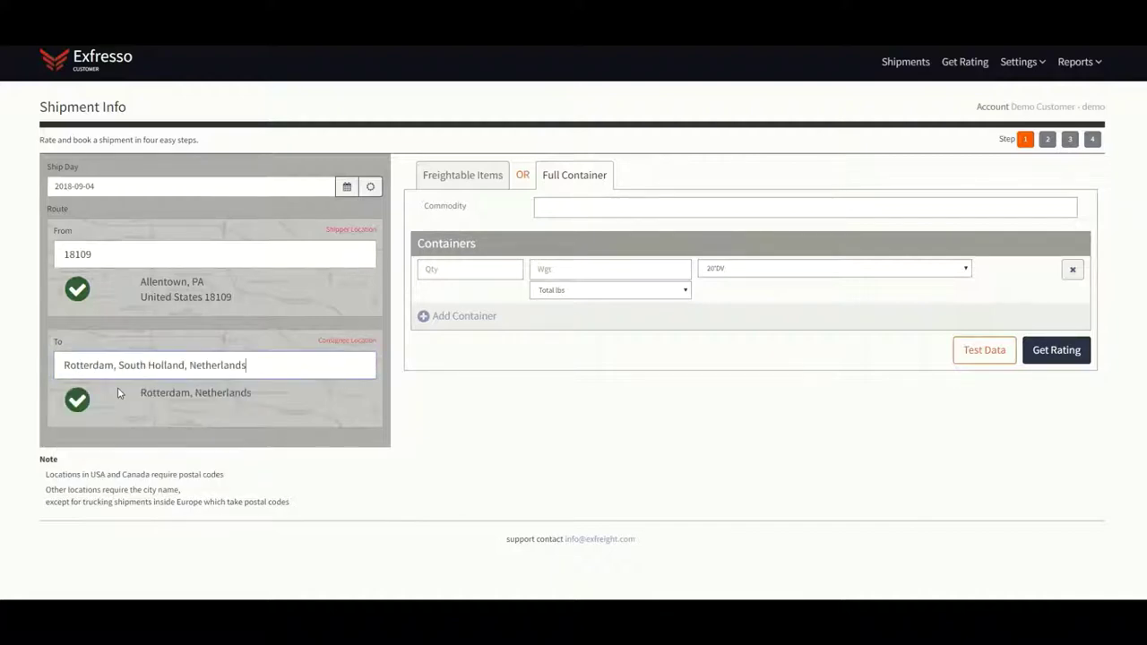
{"action": "left_click", "coordinate": [584, 206]}
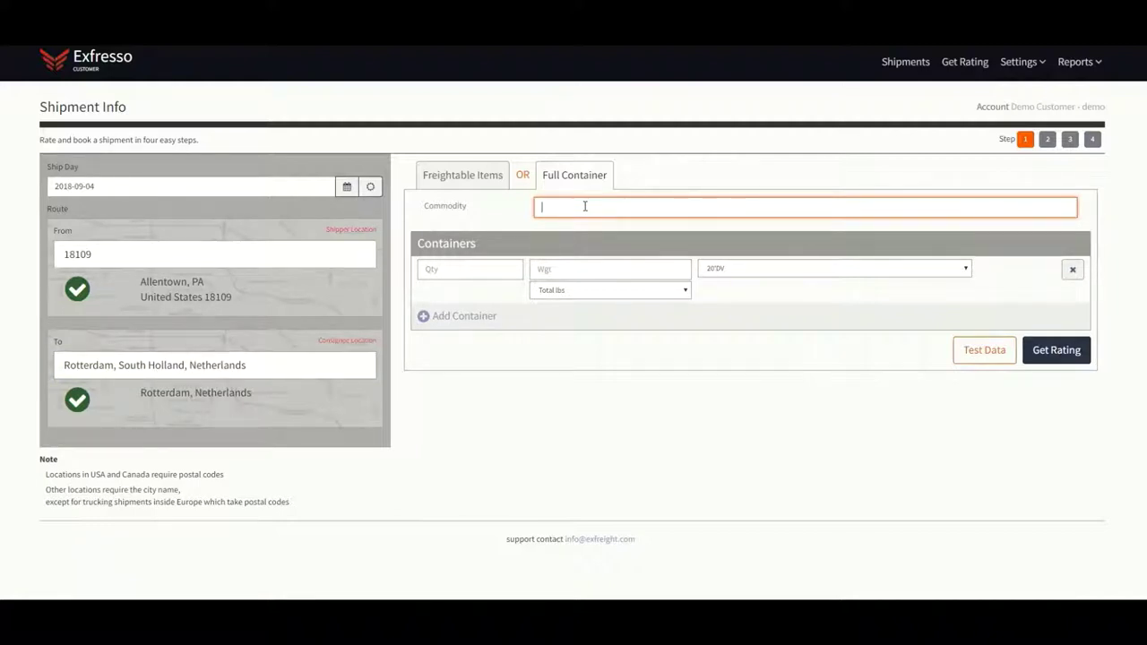
Enter plastic bottles as the commodity with one 20'DV container at 37000 total lbs
{"action": "type", "text": "plastic bottles"}
{"action": "left_click", "coordinate": [504, 271]}
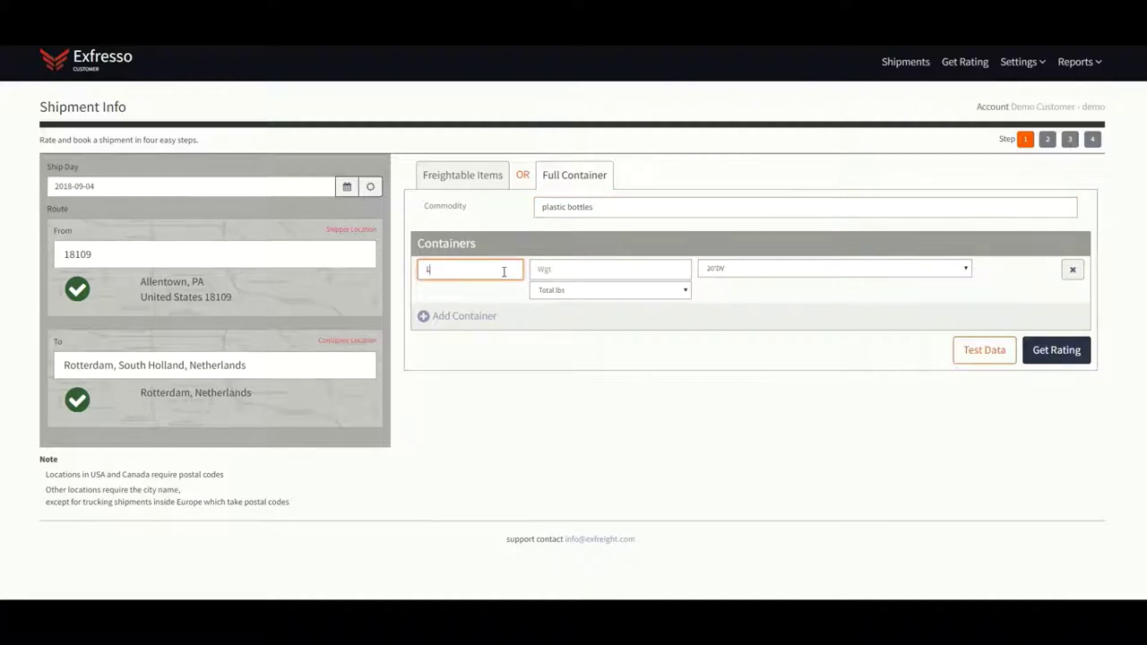
{"action": "left_click", "coordinate": [545, 269]}
{"action": "type", "text": "3"}
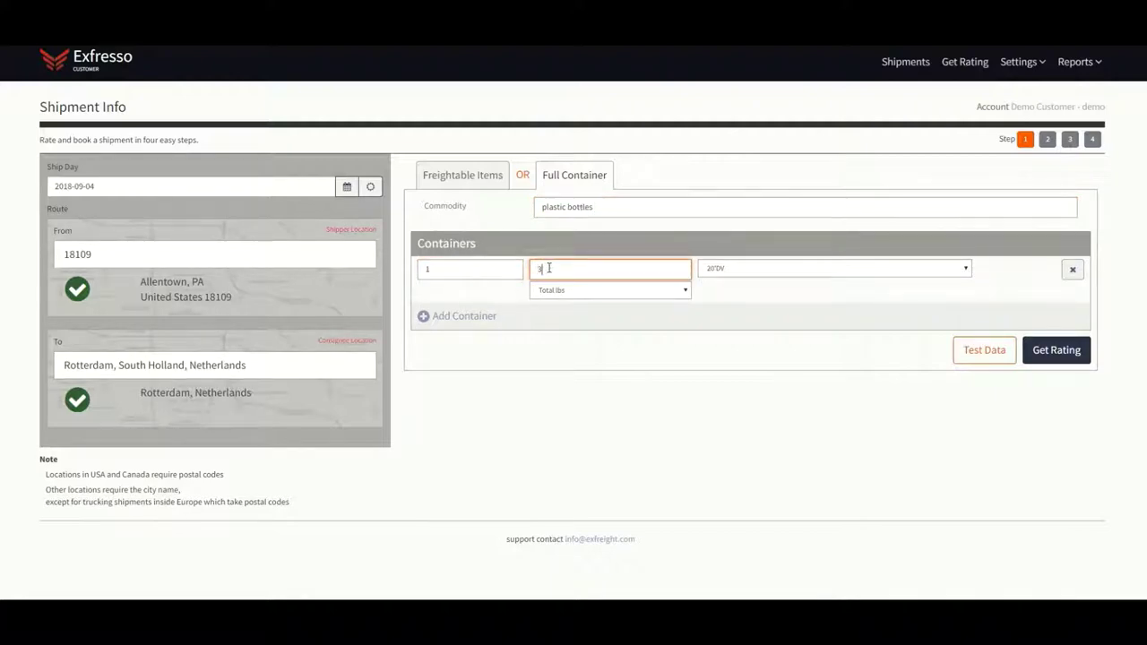
{"action": "type", "text": "7000"}
{"action": "left_click", "coordinate": [573, 290]}
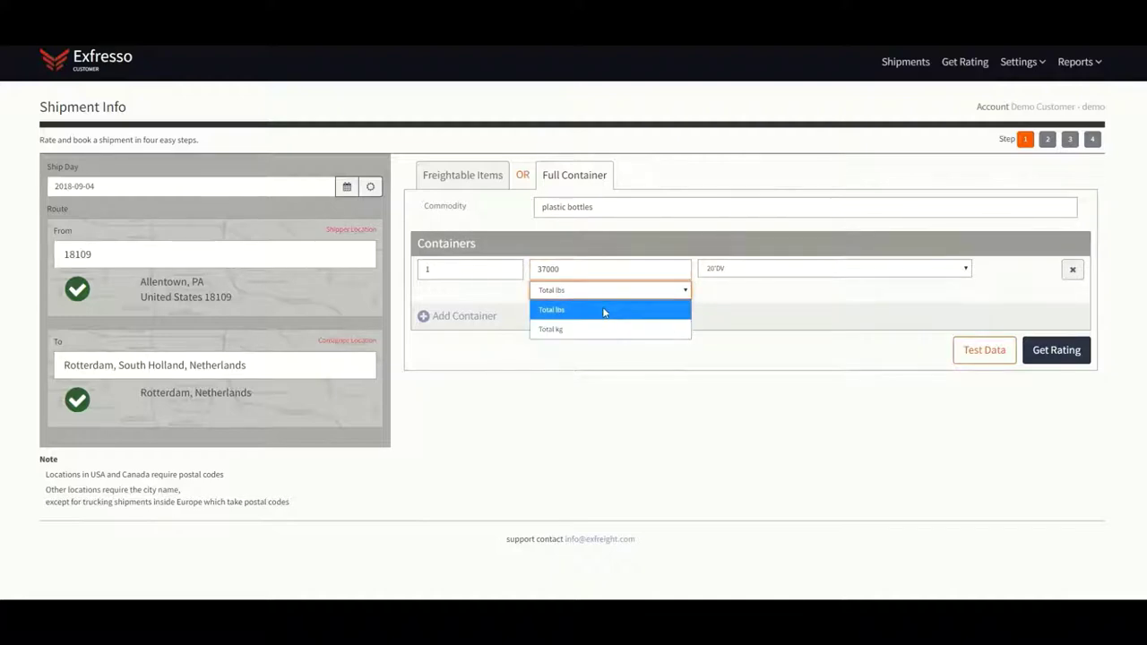
{"action": "left_click", "coordinate": [603, 312]}
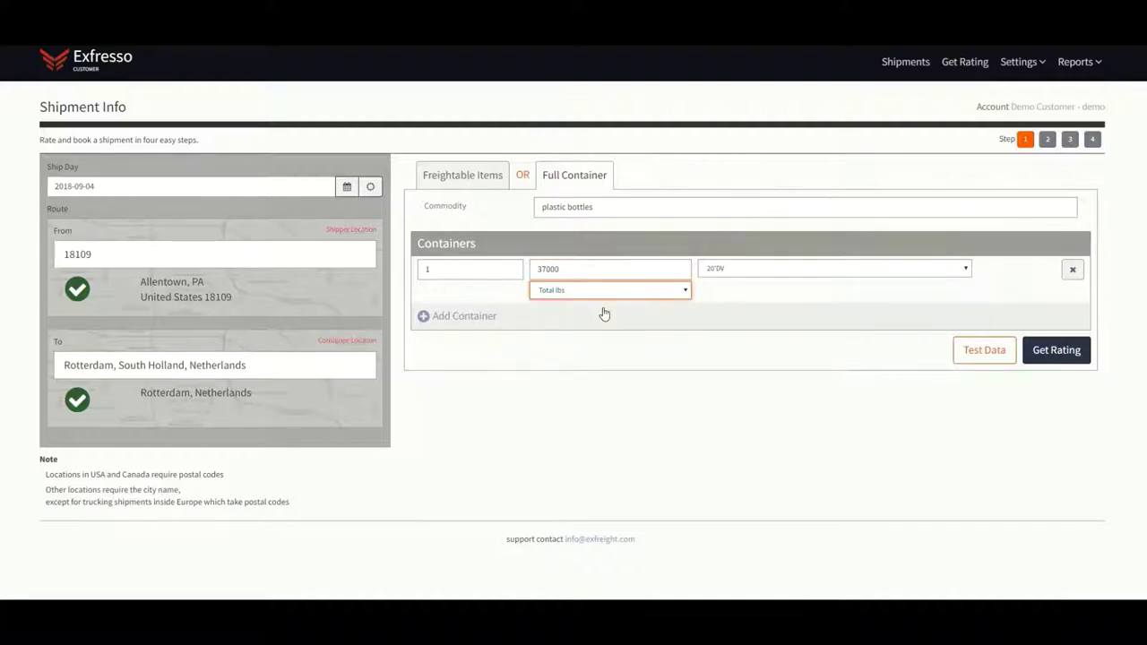
{"action": "left_click", "coordinate": [765, 270]}
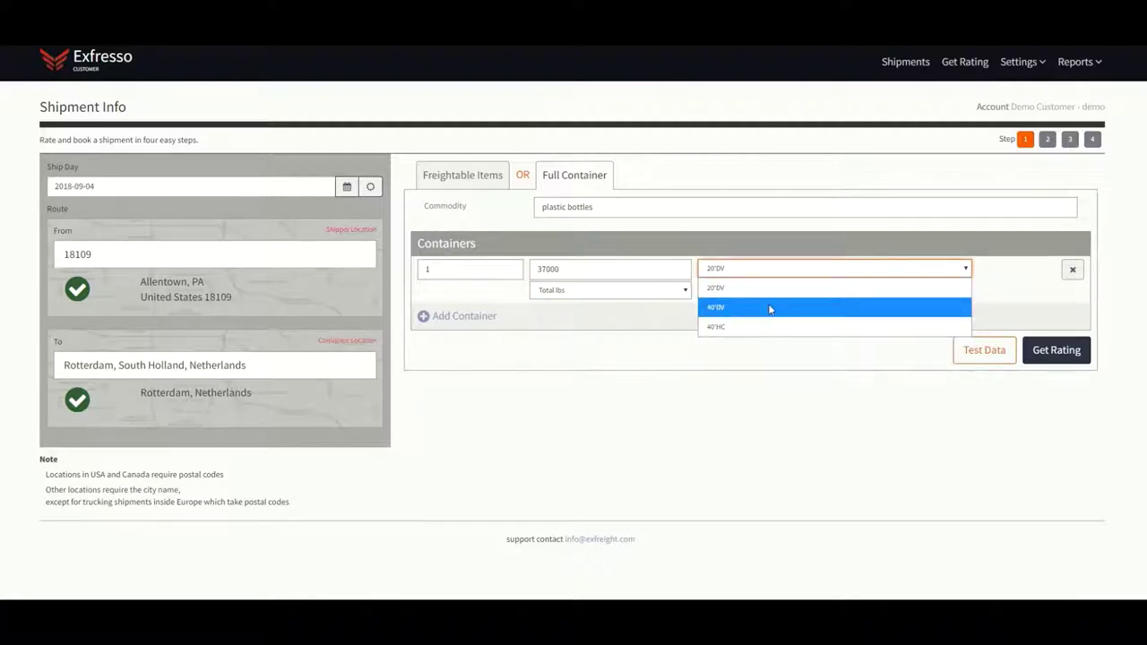
{"action": "left_click", "coordinate": [757, 288]}
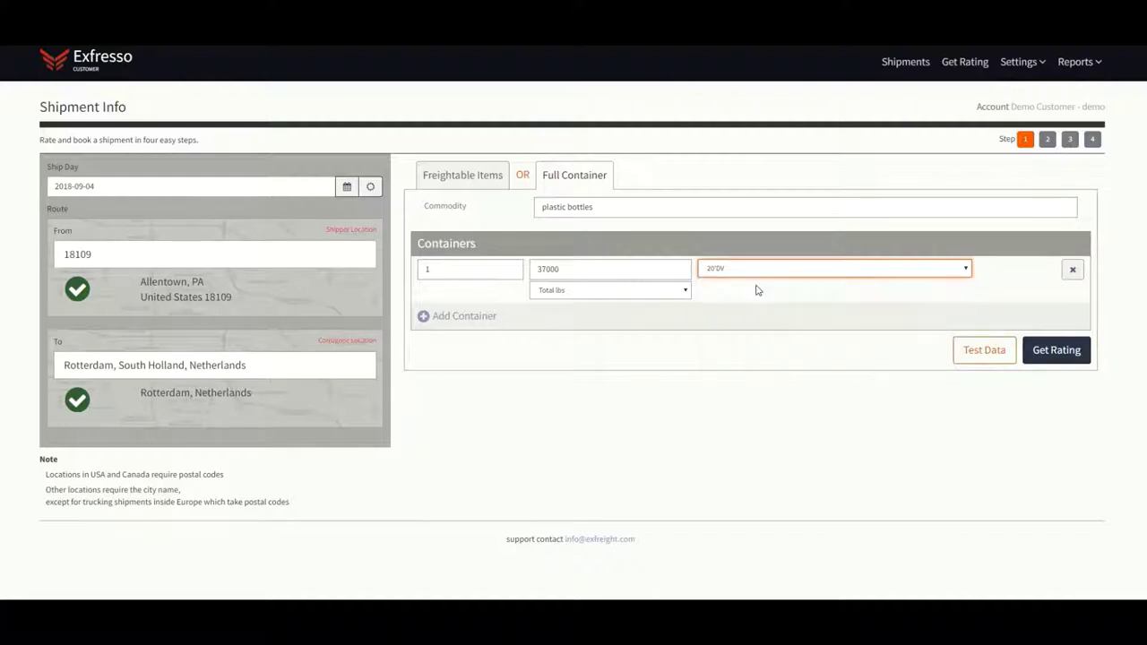
Add two extra container rows, then remove both empty rows again
{"action": "left_click", "coordinate": [423, 316]}
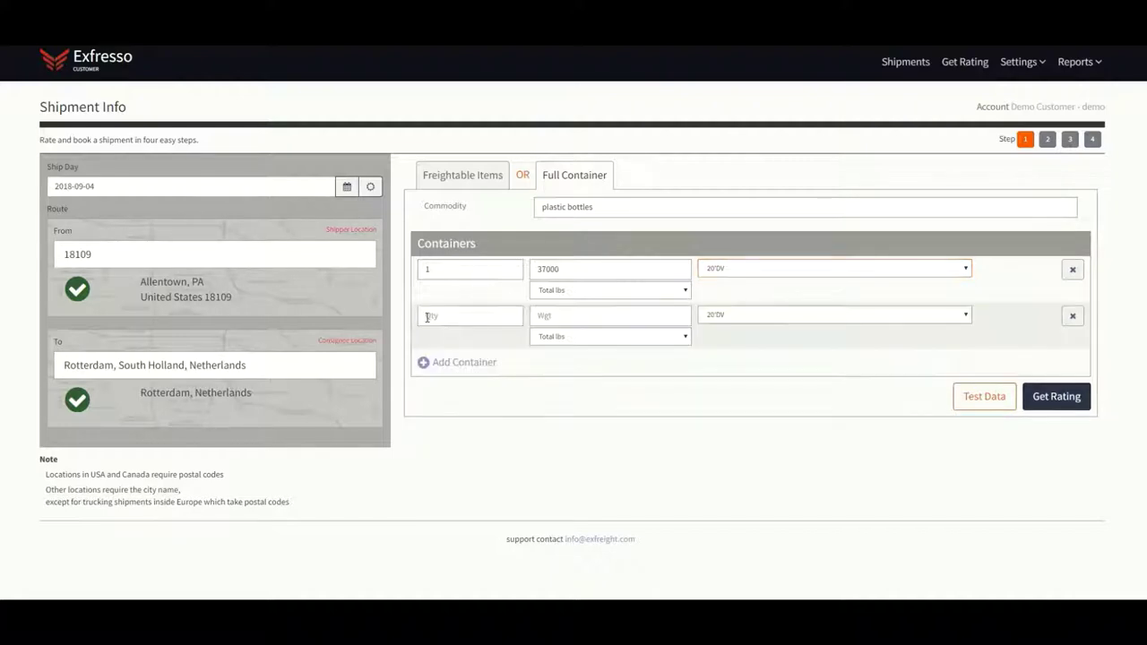
{"action": "left_click", "coordinate": [423, 362]}
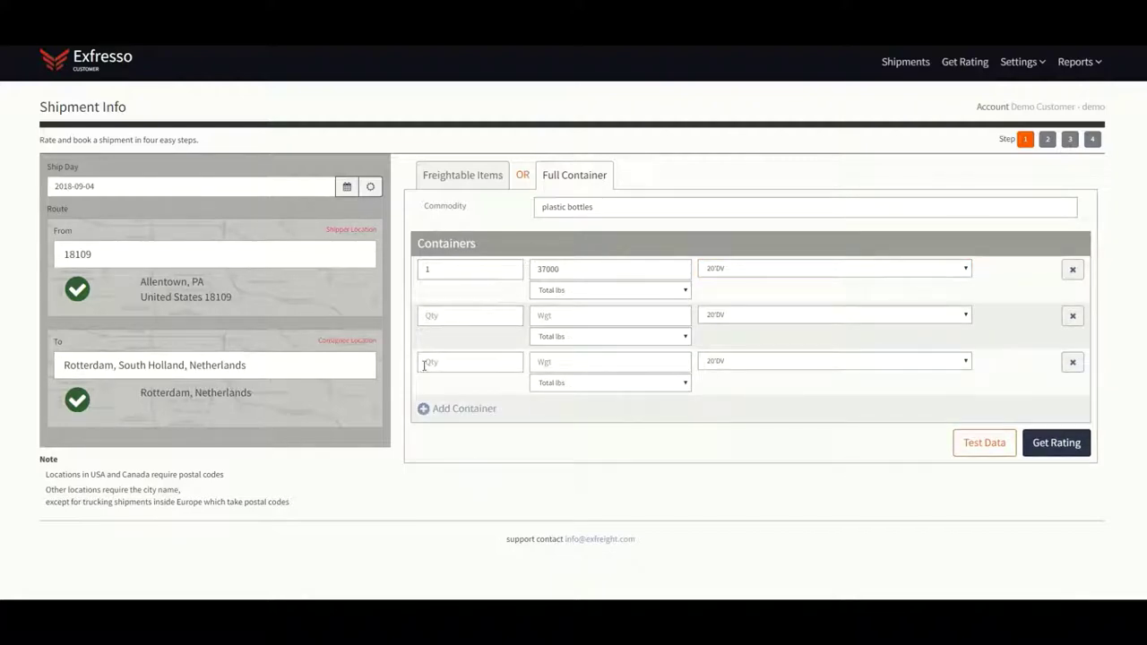
{"action": "left_click", "coordinate": [1071, 315]}
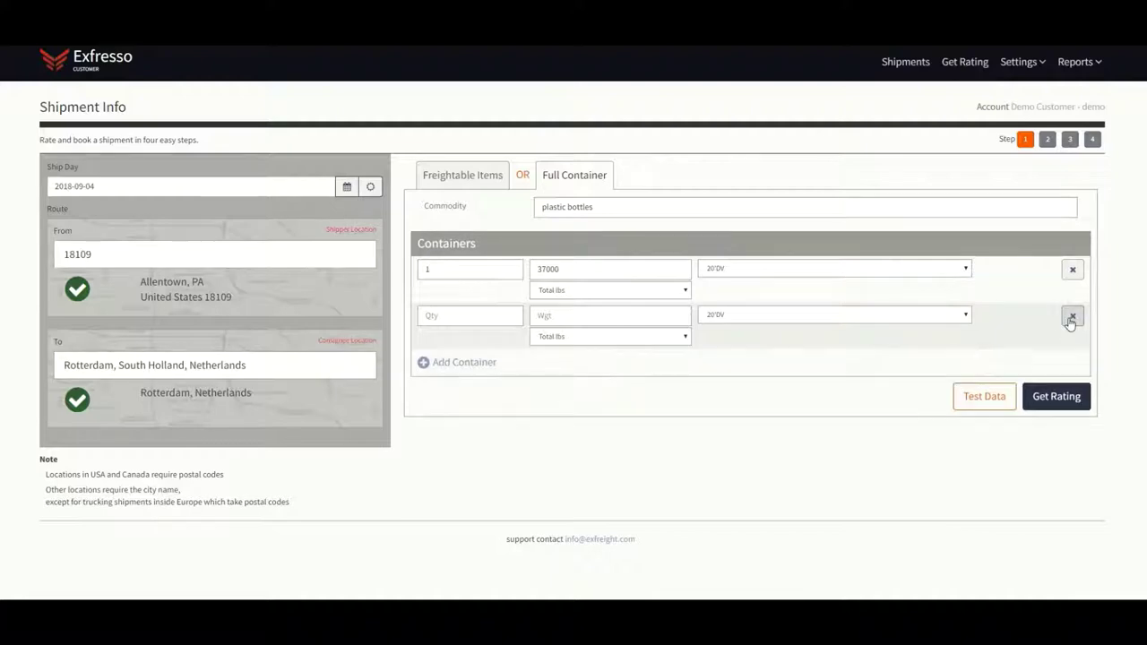
{"action": "left_click", "coordinate": [1071, 317]}
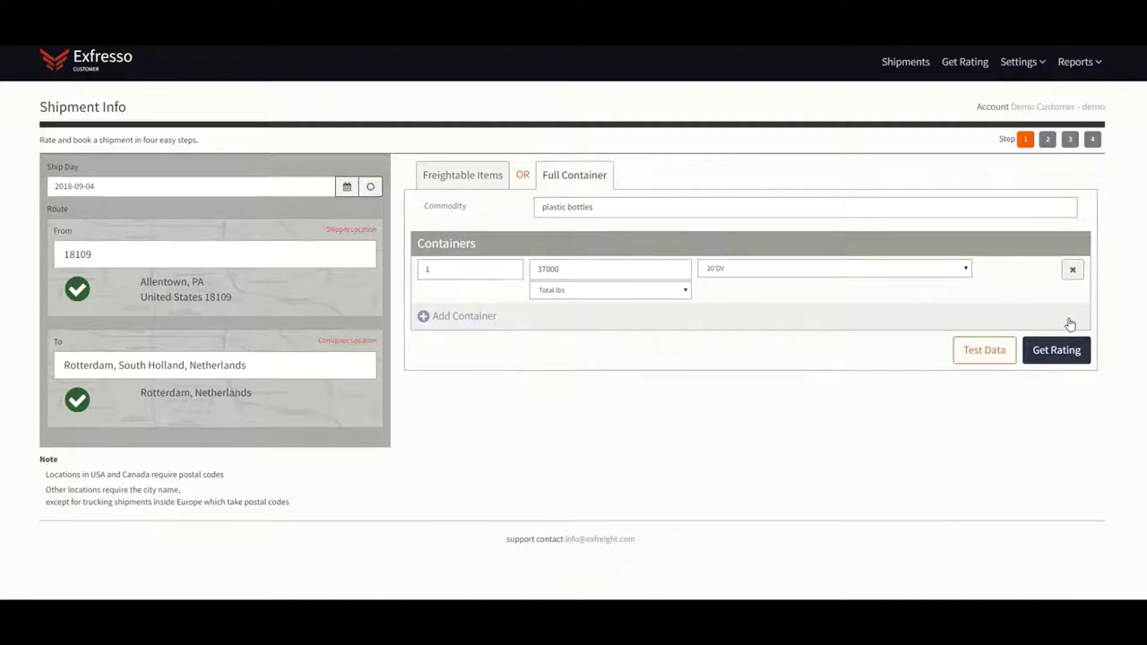
Request FCL ocean rates and expand fee details for the $1,183.14 and $1,345.14 quotes
{"action": "left_click", "coordinate": [1069, 351]}
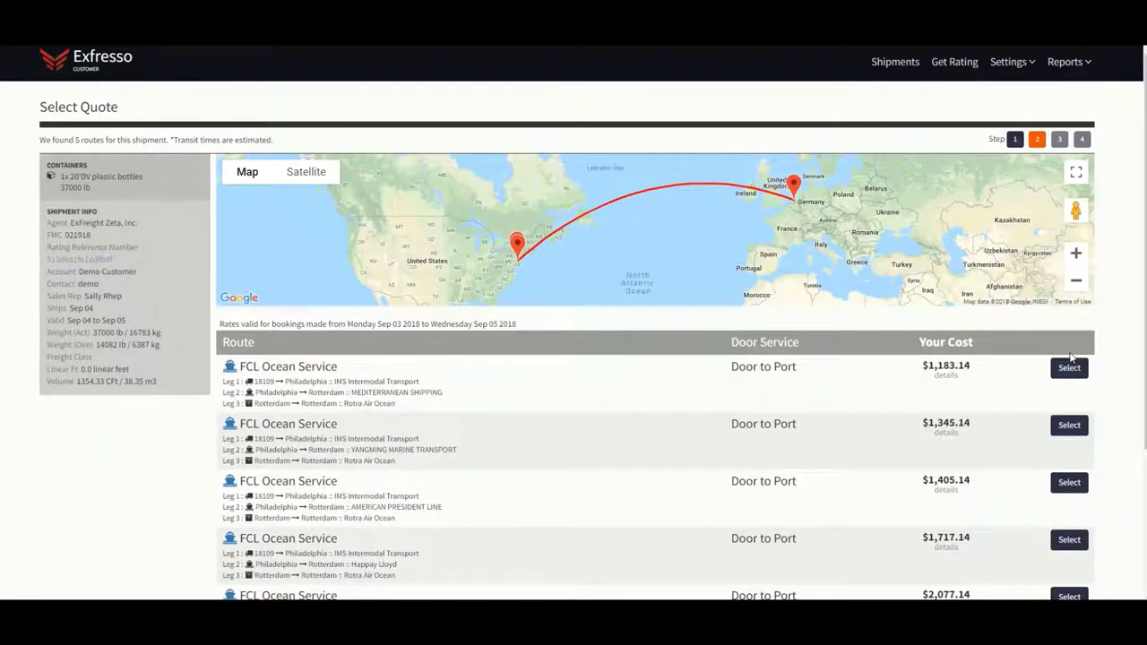
{"action": "left_click", "coordinate": [946, 377]}
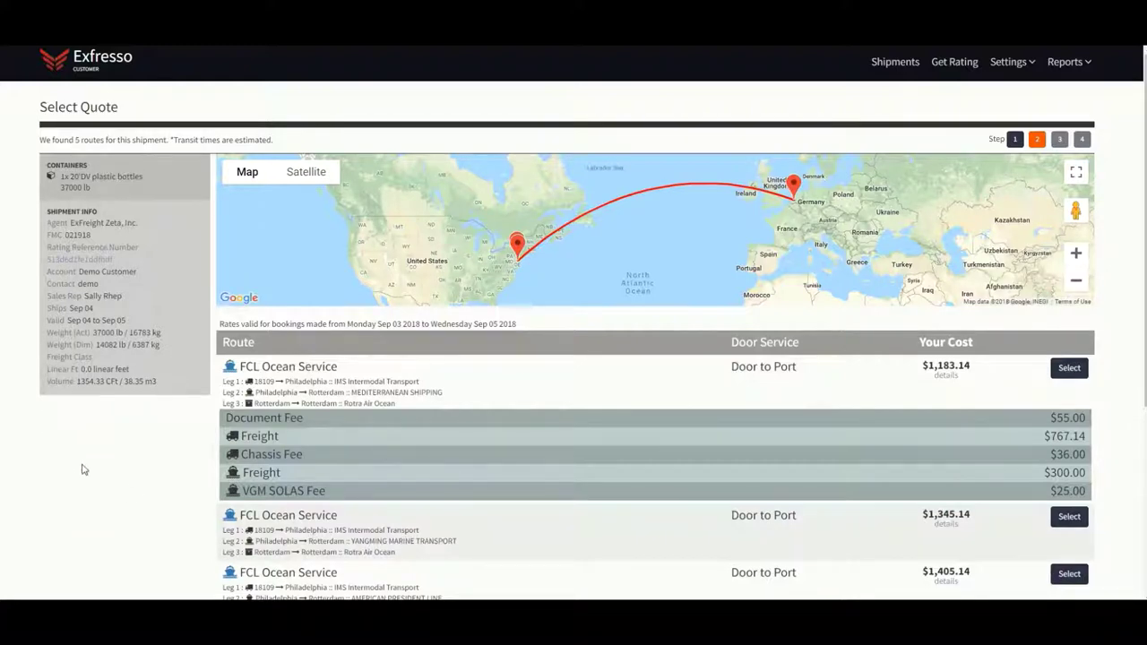
{"action": "left_click", "coordinate": [942, 528]}
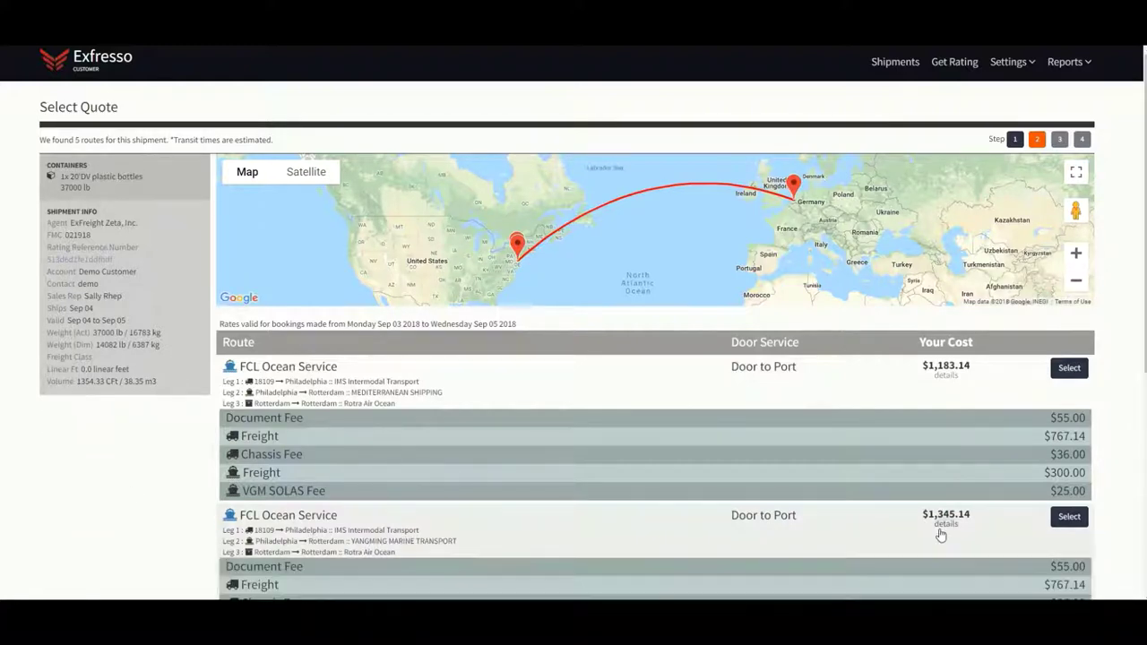
Review the cheapest route's three legs and its Door to Port service
{"action": "scroll", "coordinate": [940, 535], "scroll_direction": "down", "scroll_amount": 1}
{"action": "scroll", "coordinate": [941, 535], "scroll_direction": "down", "scroll_amount": 1}
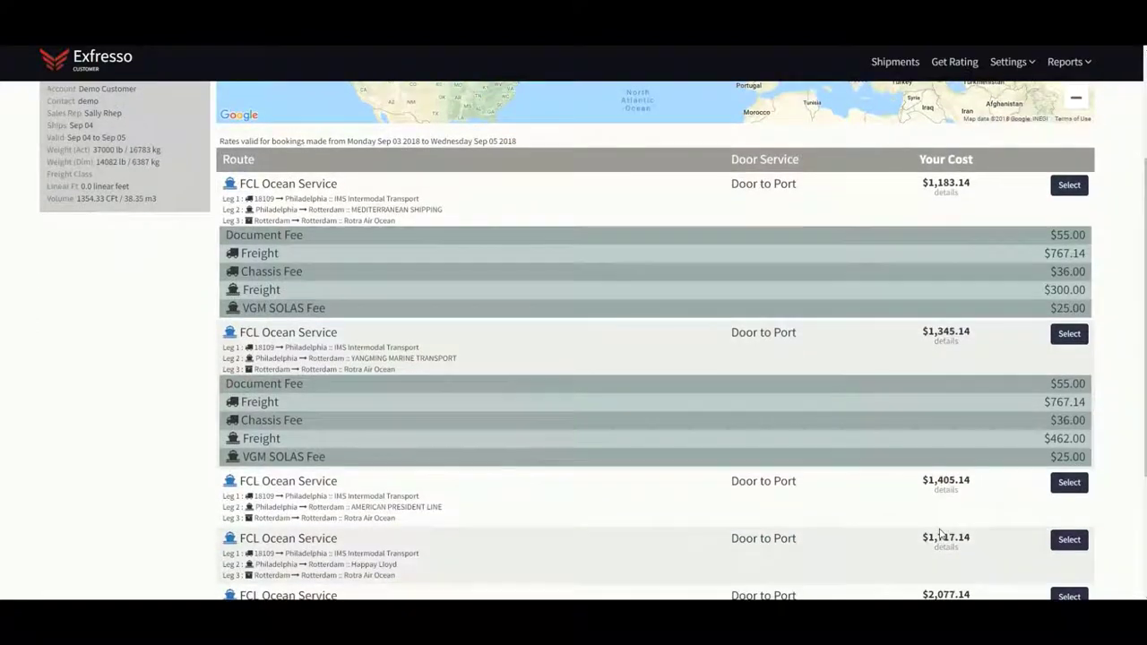
{"action": "scroll", "coordinate": [940, 535], "scroll_direction": "up", "scroll_amount": 1}
{"action": "scroll", "coordinate": [939, 535], "scroll_direction": "up", "scroll_amount": 1}
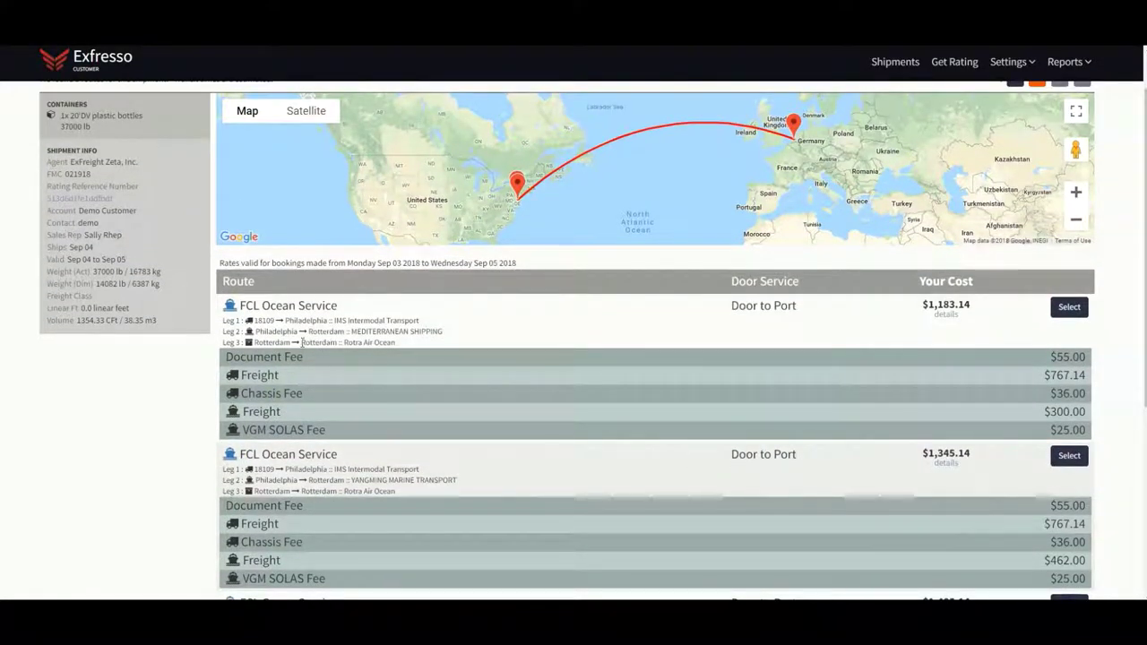
{"action": "left_click_drag", "start_coordinate": [241, 305], "coordinate": [426, 337]}
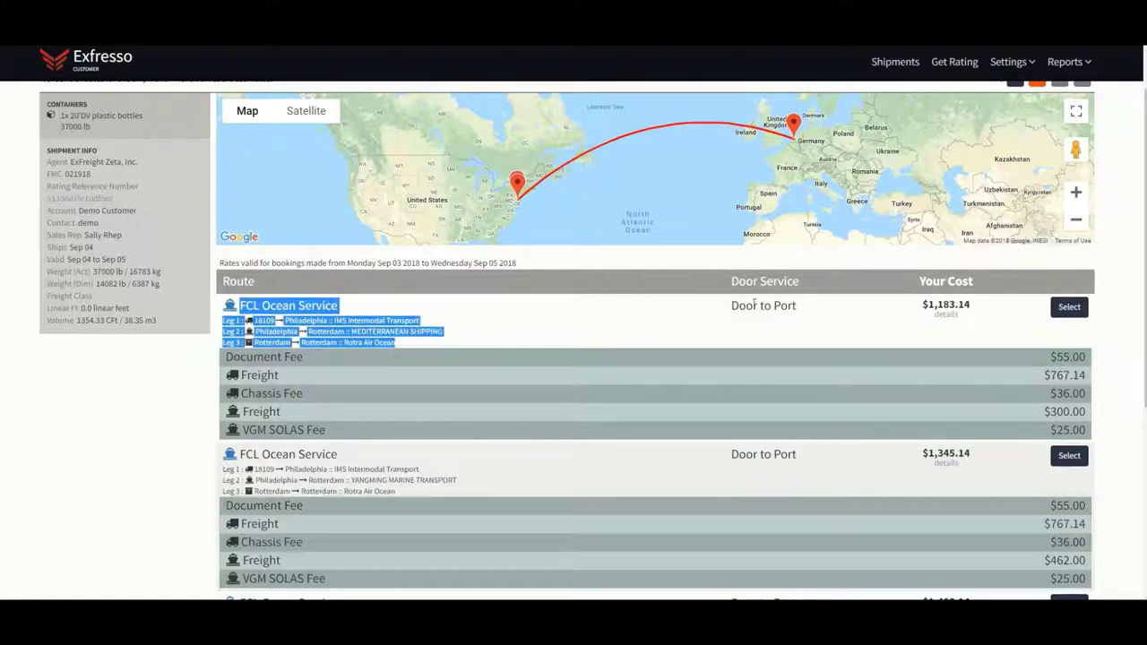
{"action": "left_click_drag", "start_coordinate": [730, 306], "coordinate": [807, 314]}
{"action": "left_click", "coordinate": [806, 315]}
{"action": "scroll", "coordinate": [852, 350], "scroll_direction": "up", "scroll_amount": 2}
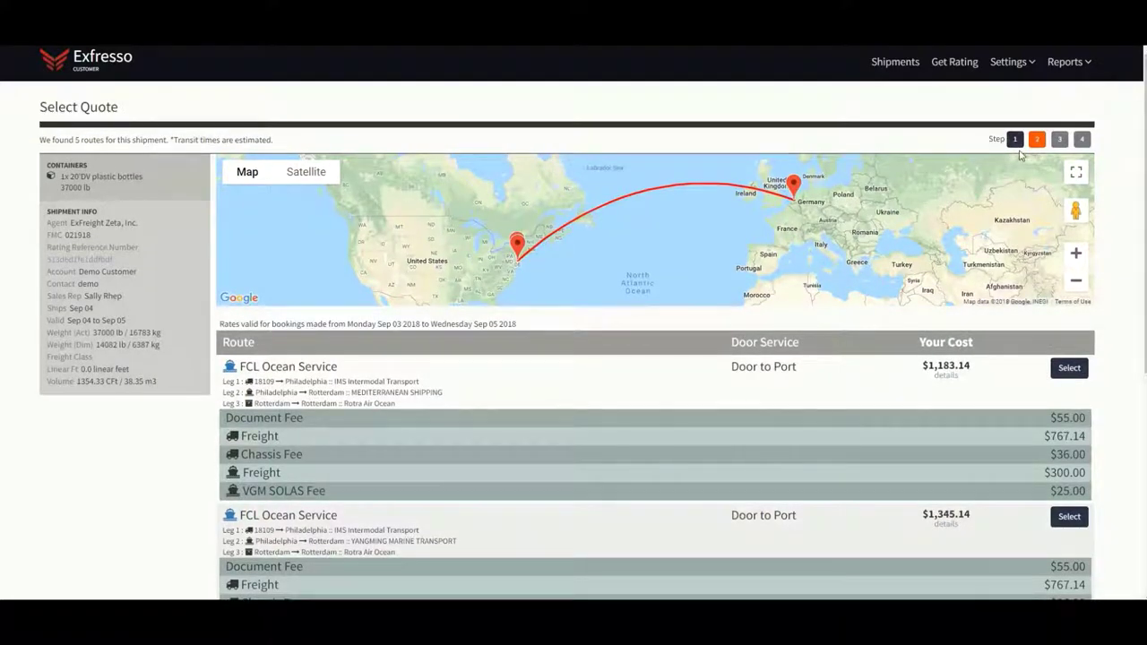
Return to Step 1 and clear the 18109 origin and Rotterdam destination
{"action": "left_click", "coordinate": [1015, 140]}
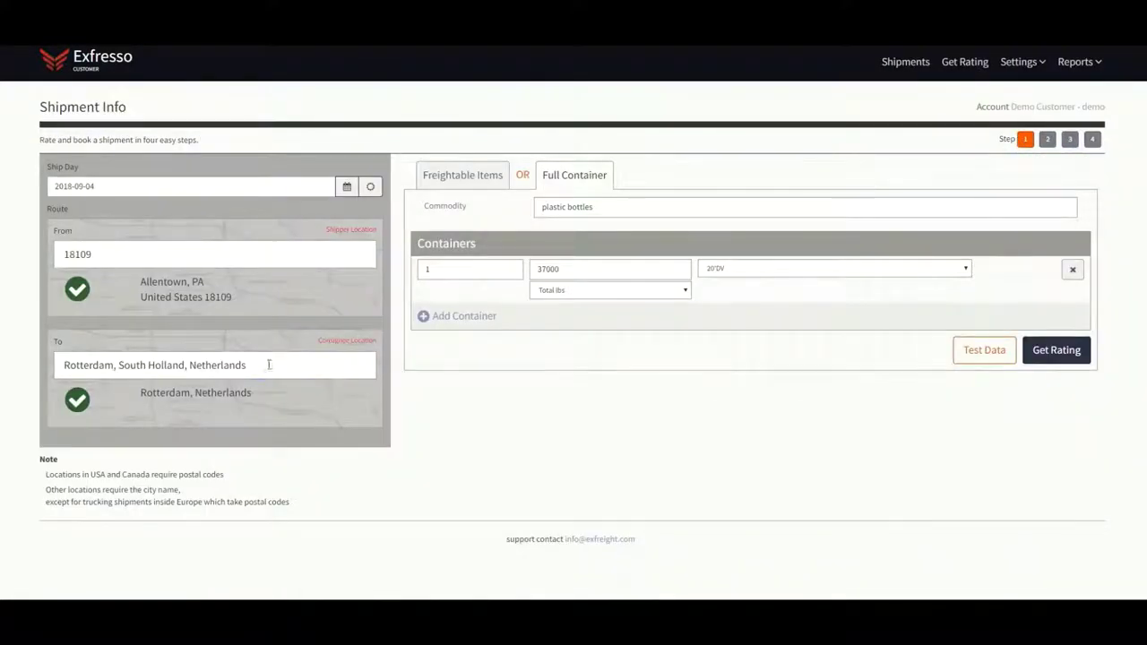
{"action": "left_click_drag", "start_coordinate": [268, 364], "coordinate": [58, 365]}
{"action": "key", "text": "BackSpace"}
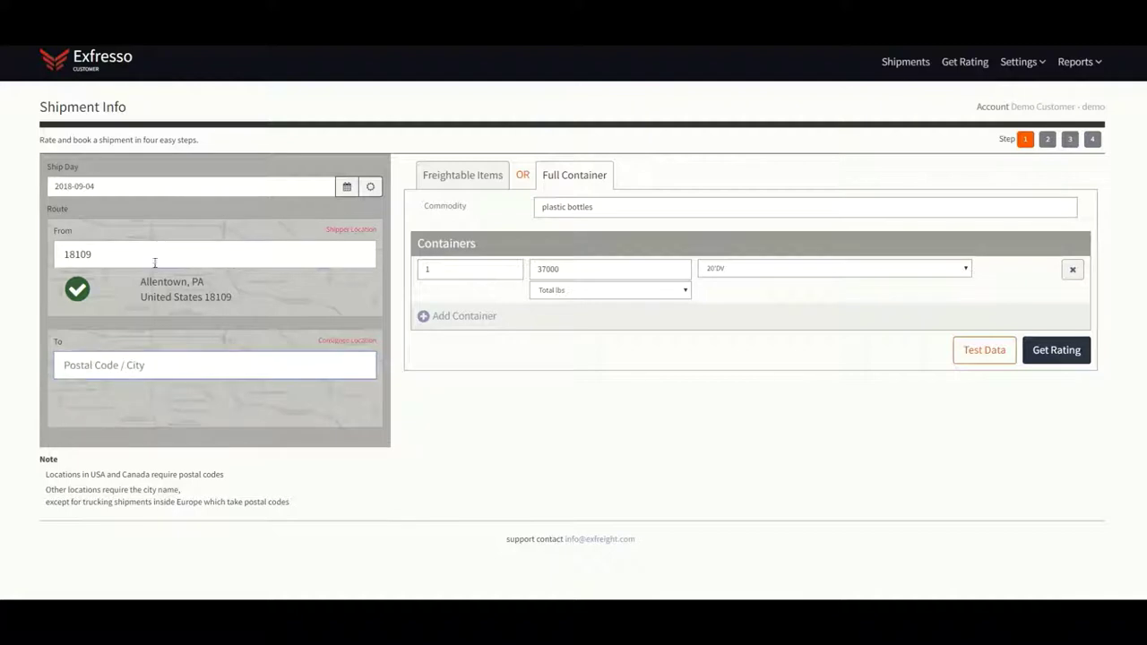
{"action": "left_click_drag", "start_coordinate": [154, 262], "coordinate": [26, 251]}
{"action": "key", "text": "BackSpace"}
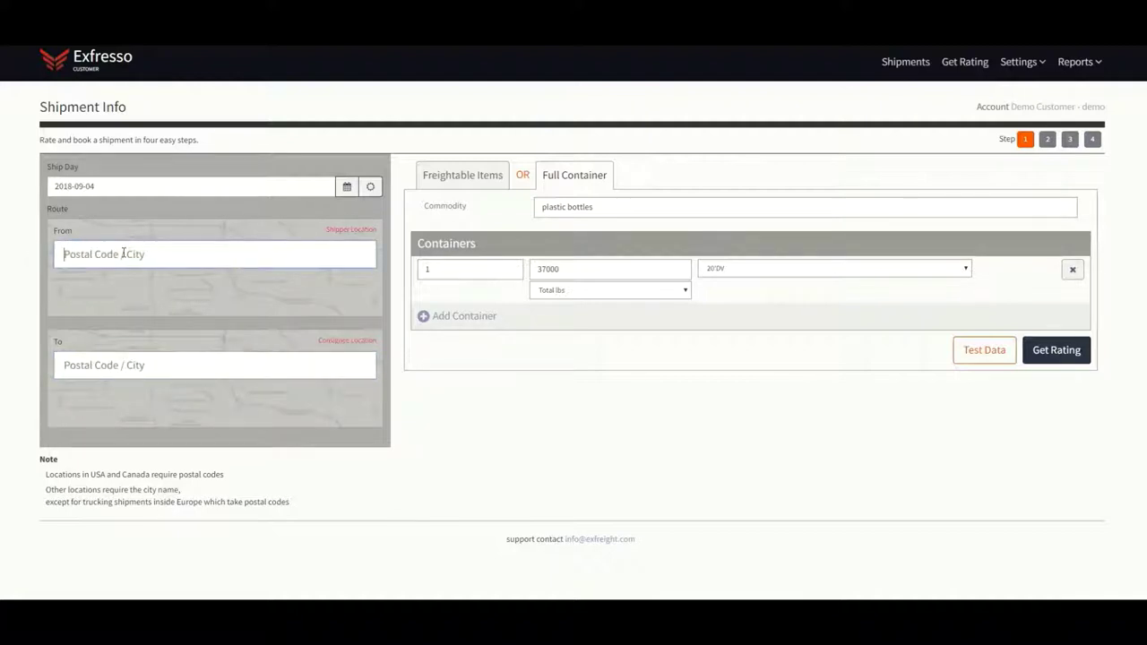
Set origin Dalian, Liaoning, China and destination 12771, then request new rates
{"action": "type", "text": "dalian,"}
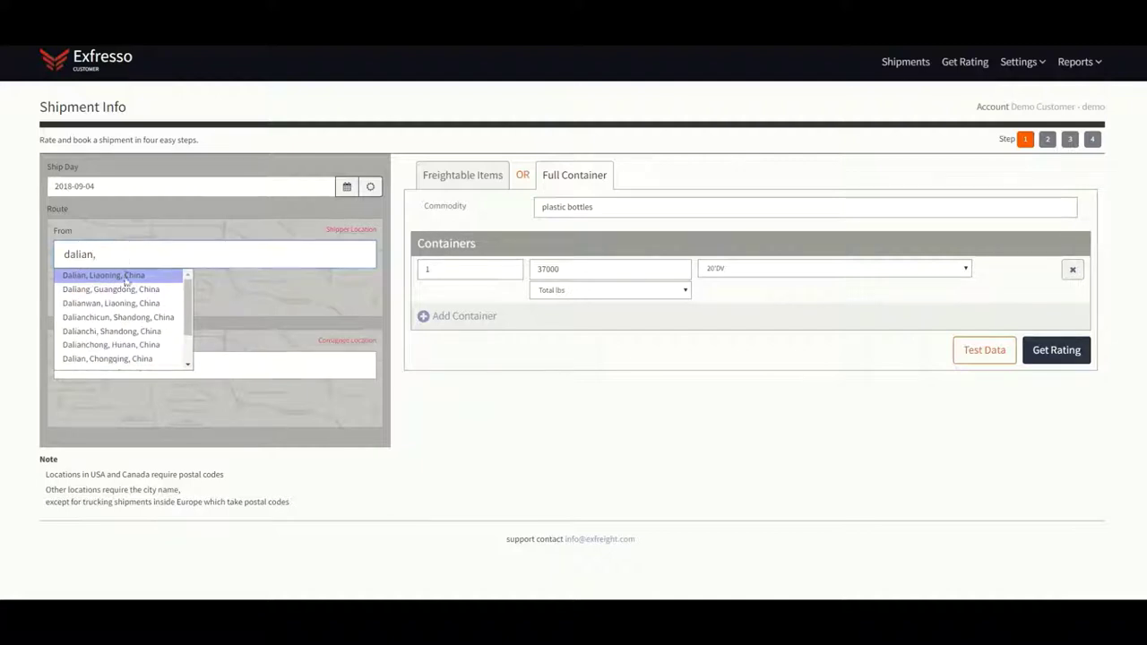
{"action": "left_click", "coordinate": [126, 279]}
{"action": "left_click", "coordinate": [145, 365]}
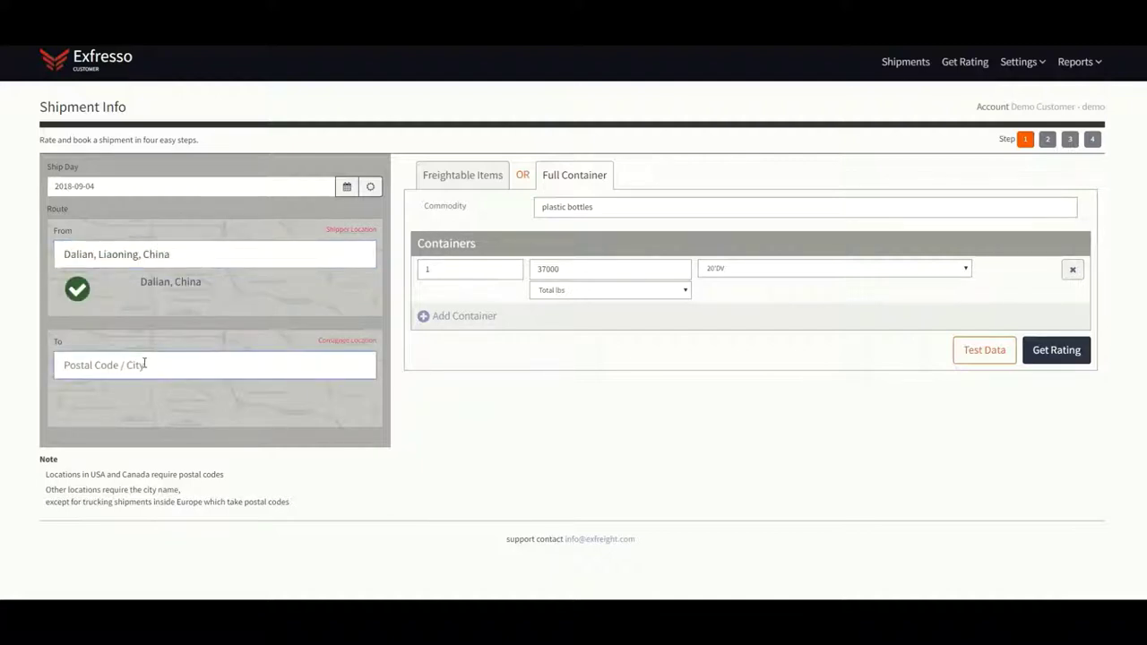
{"action": "type", "text": "12771"}
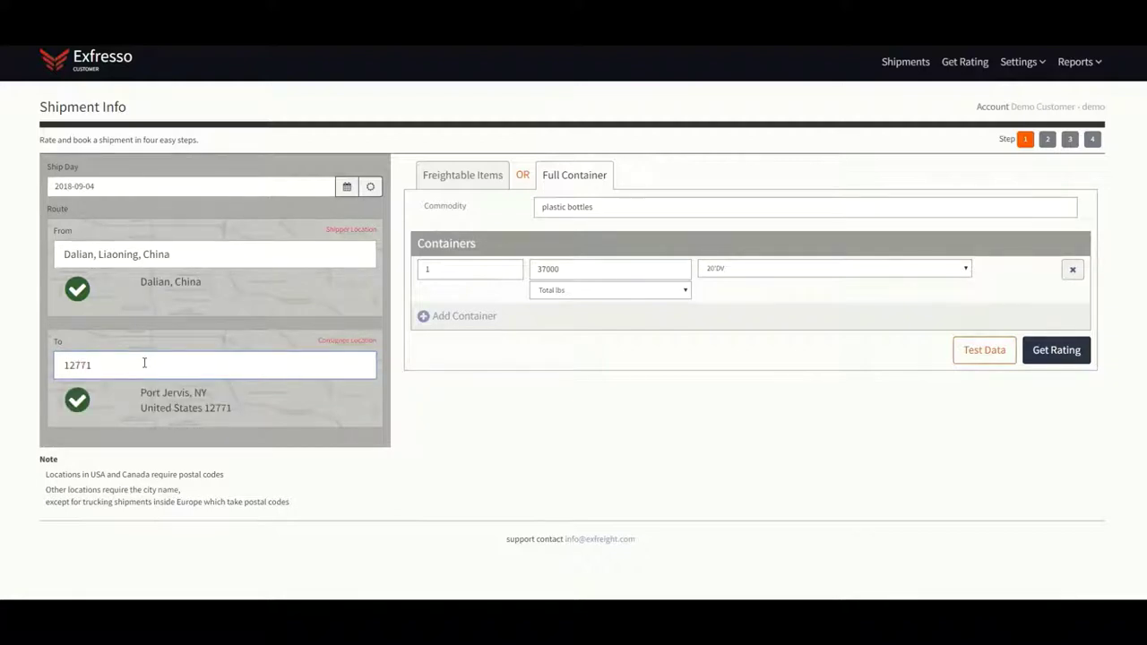
{"action": "left_click", "coordinate": [1055, 353]}
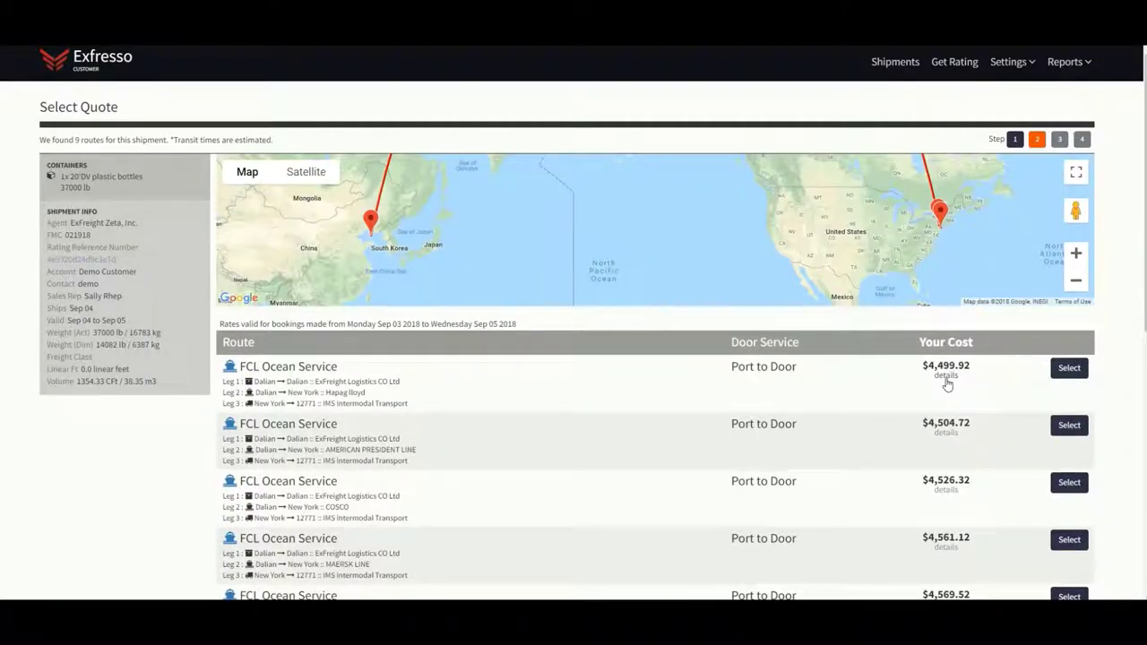
Check the $4,499.92 Port to Door fee breakdown and select that route for booking
{"action": "left_click", "coordinate": [946, 377]}
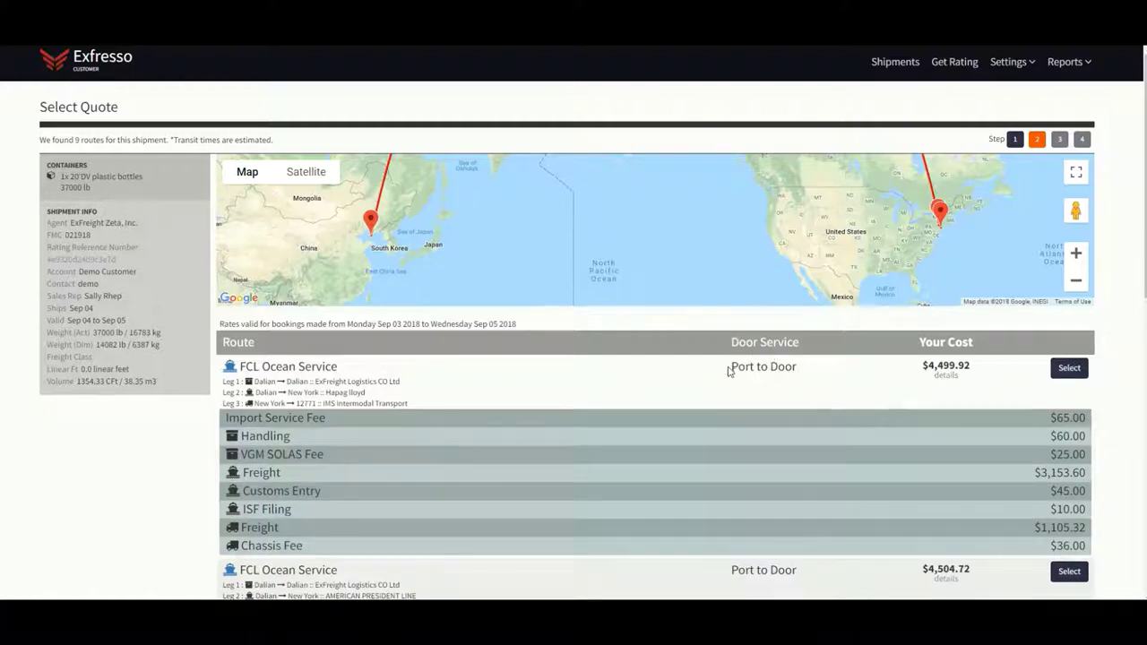
{"action": "left_click_drag", "start_coordinate": [731, 367], "coordinate": [802, 375]}
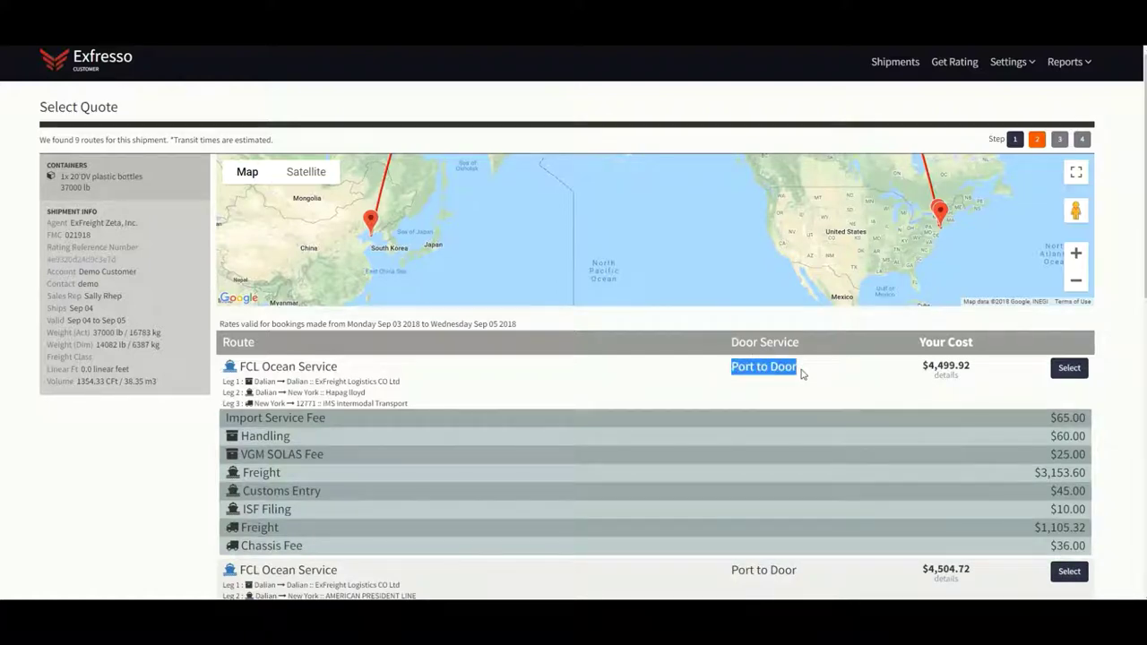
{"action": "left_click", "coordinate": [835, 384]}
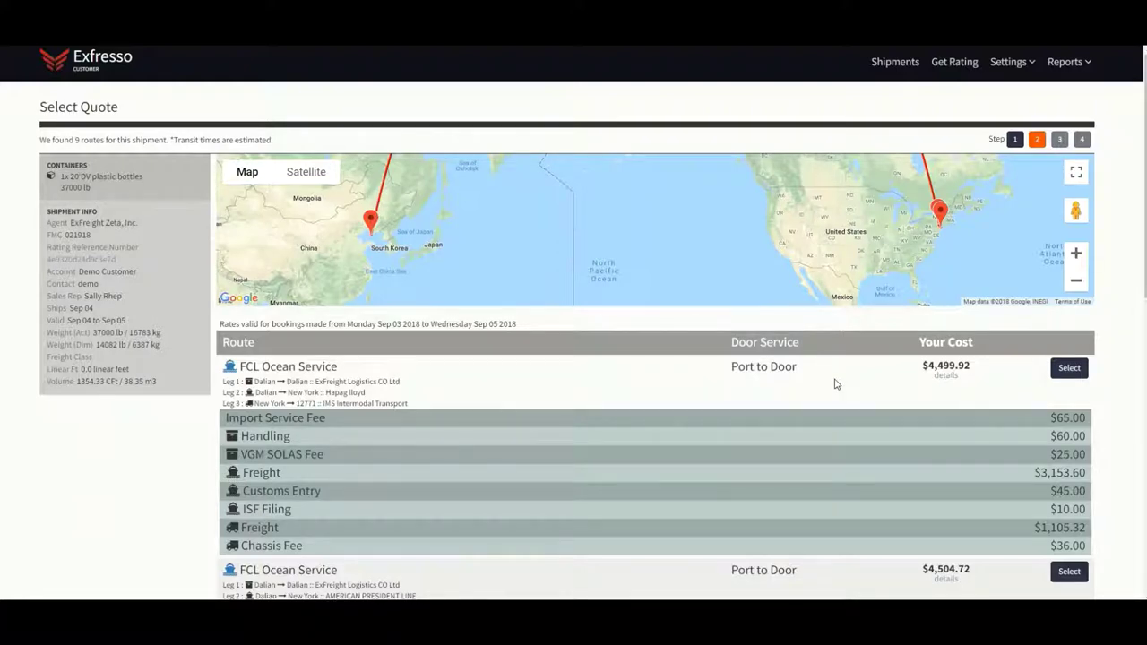
{"action": "scroll", "coordinate": [834, 383], "scroll_direction": "down", "scroll_amount": 1}
{"action": "left_click", "coordinate": [1071, 309]}
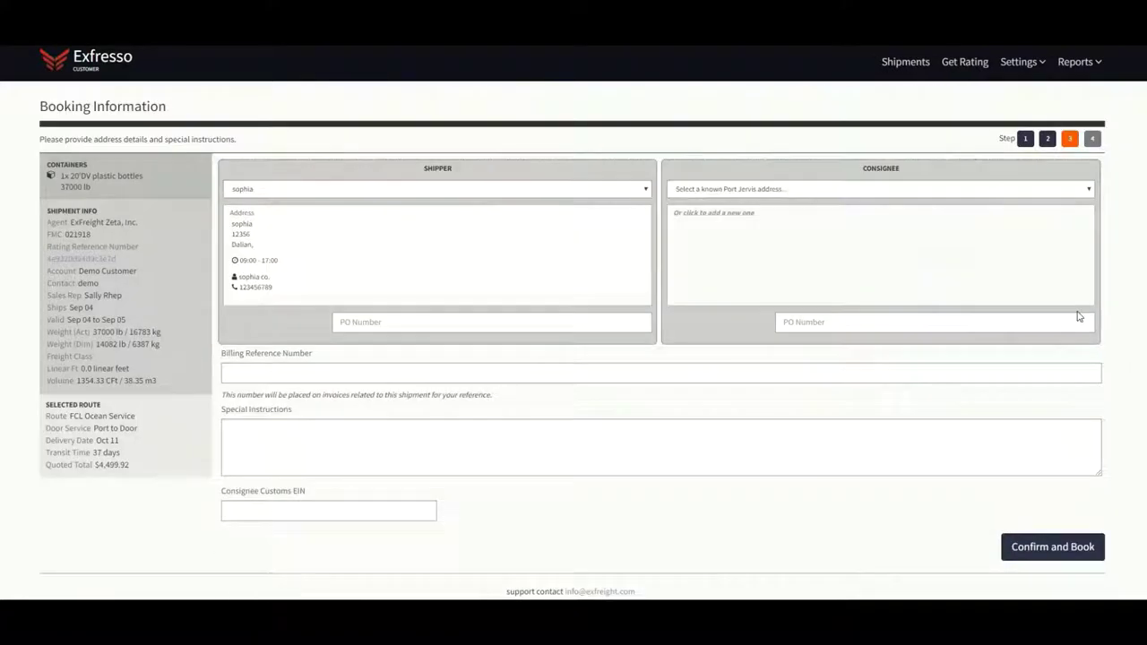